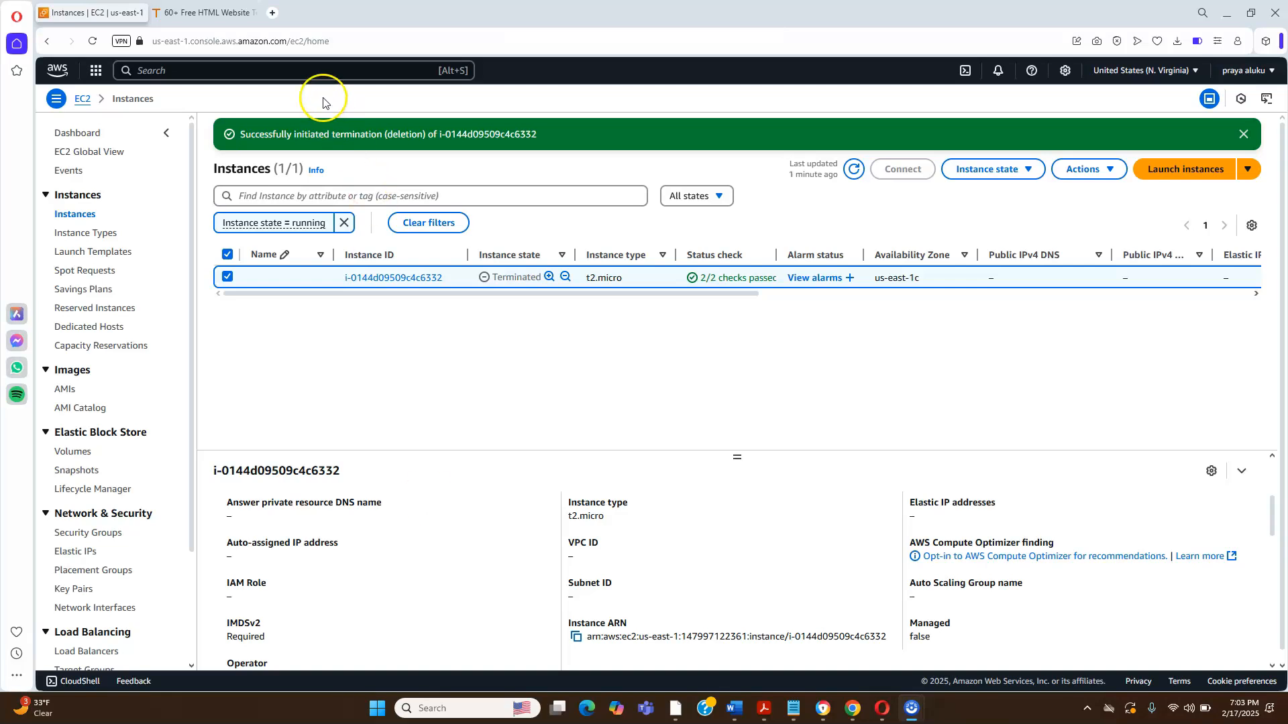
Search the AWS console for s3 and open the S3 service.
left_click(333, 74)
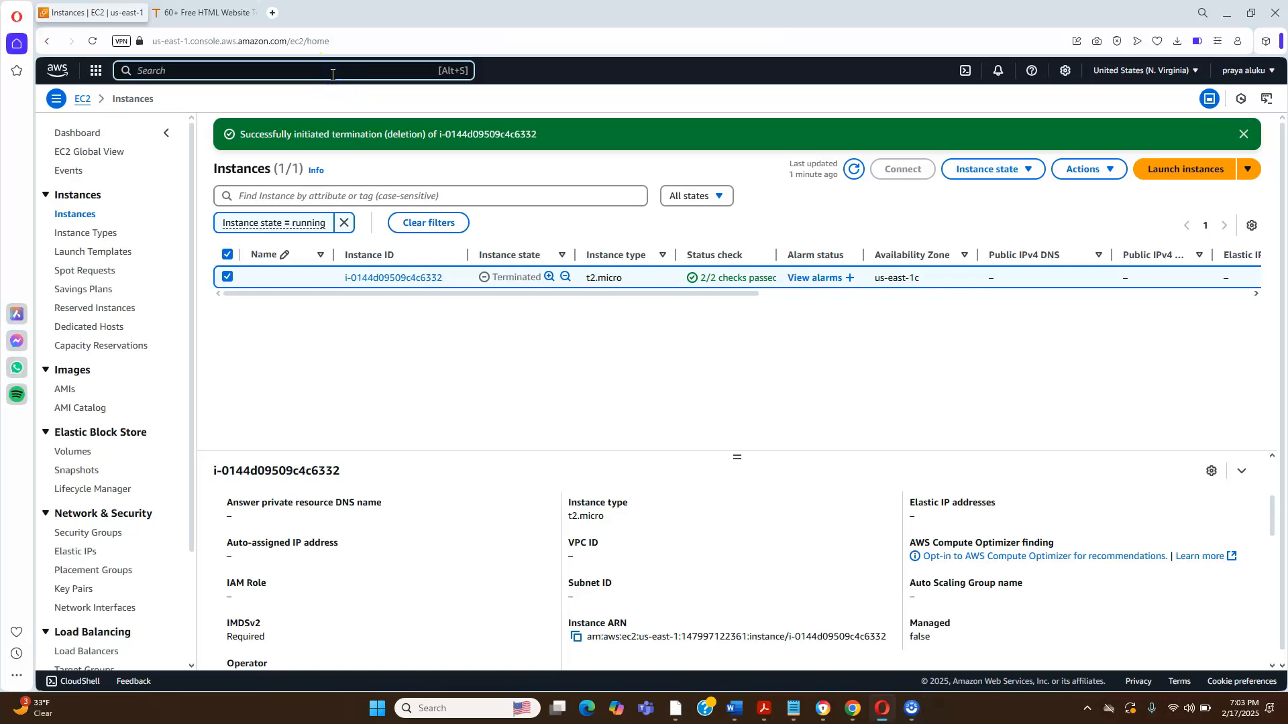
type("s3")
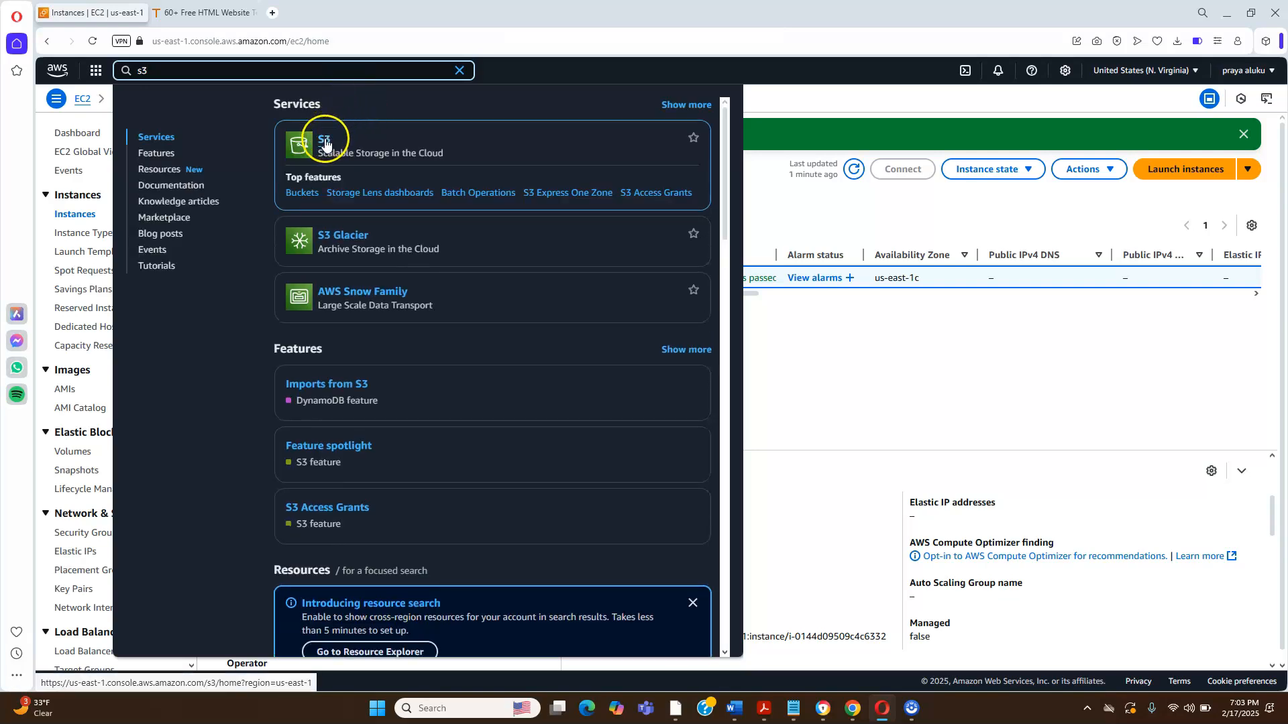
left_click(325, 139)
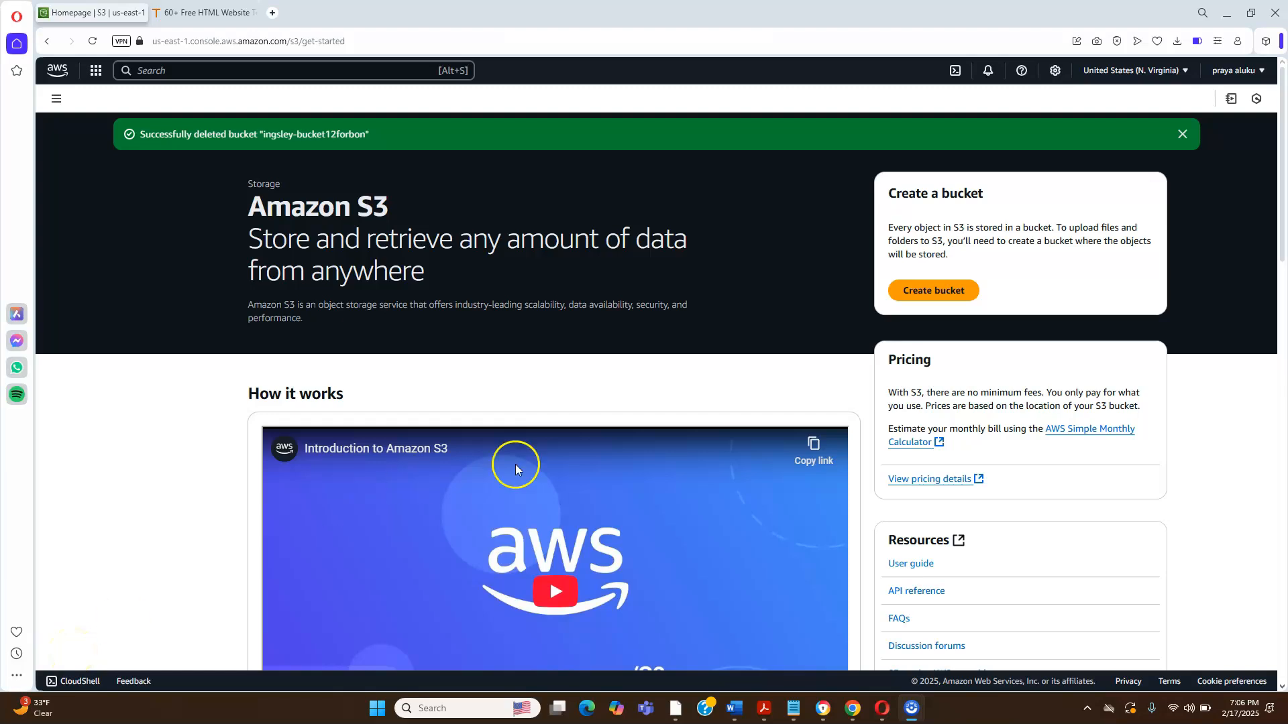
Create a general purpose S3 bucket named kingsly121, keeping the default settings.
left_click(942, 295)
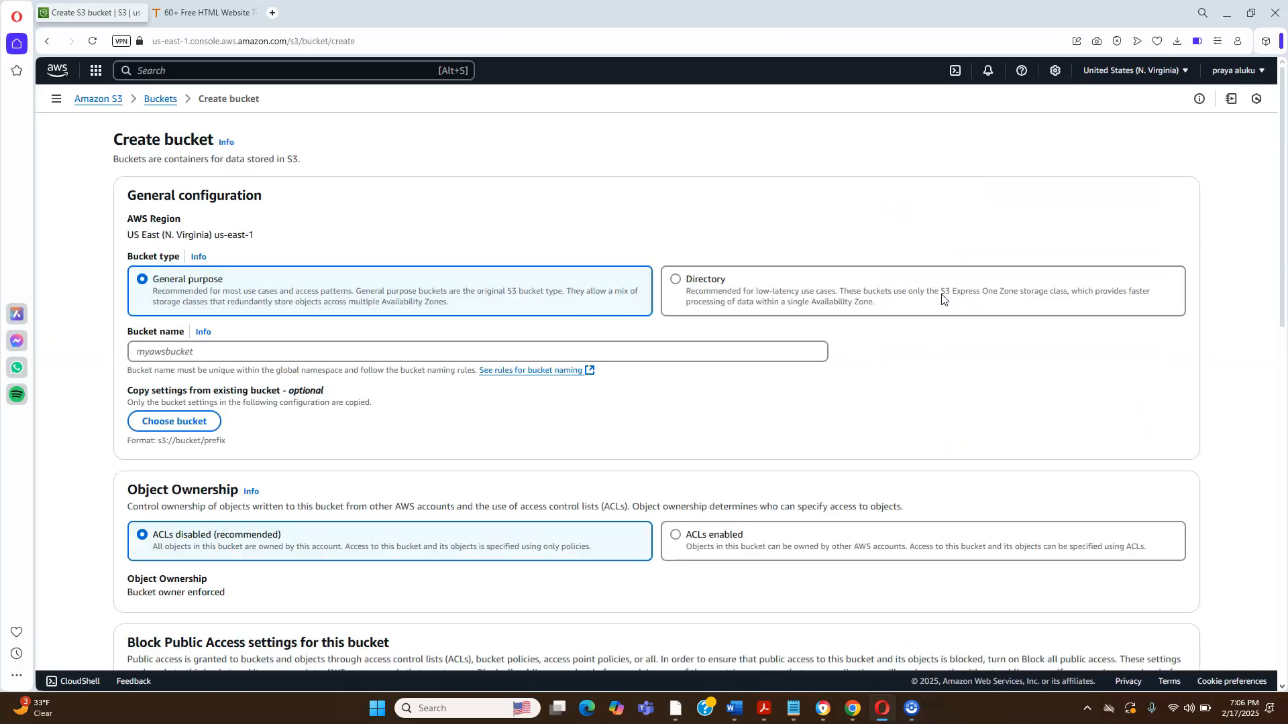
left_click(277, 348)
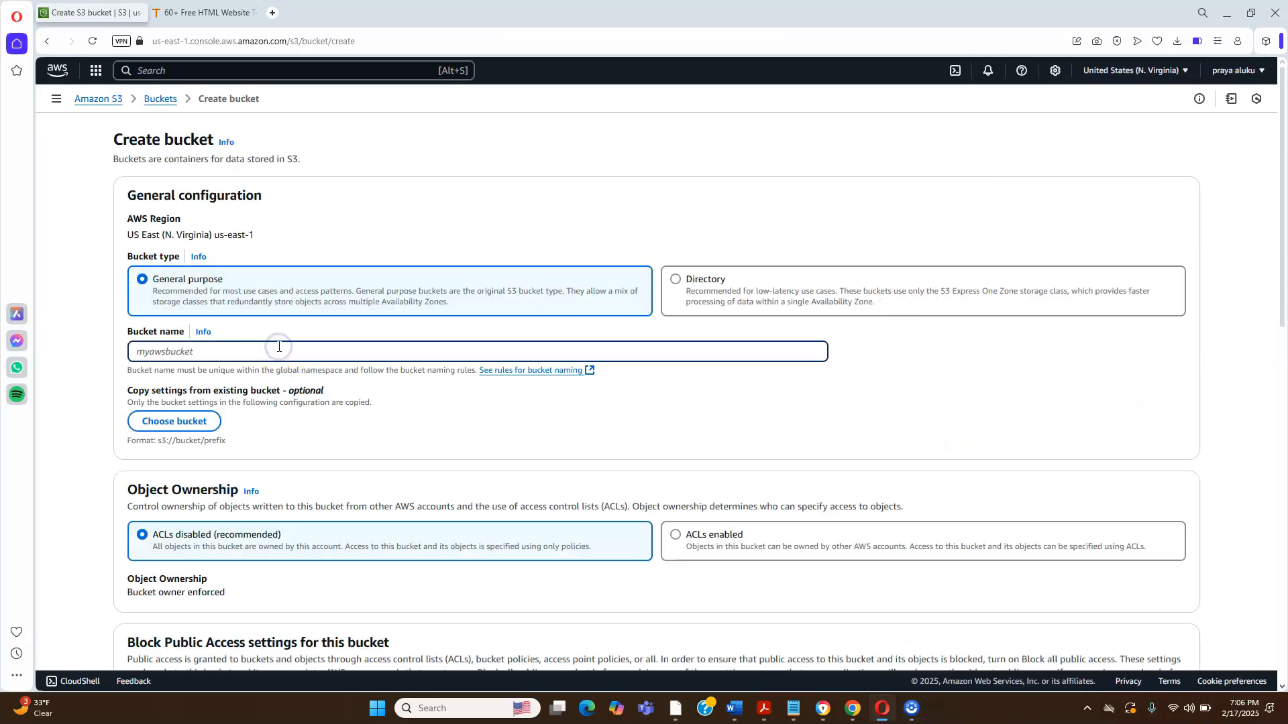
type("kingsly121")
left_click(566, 417)
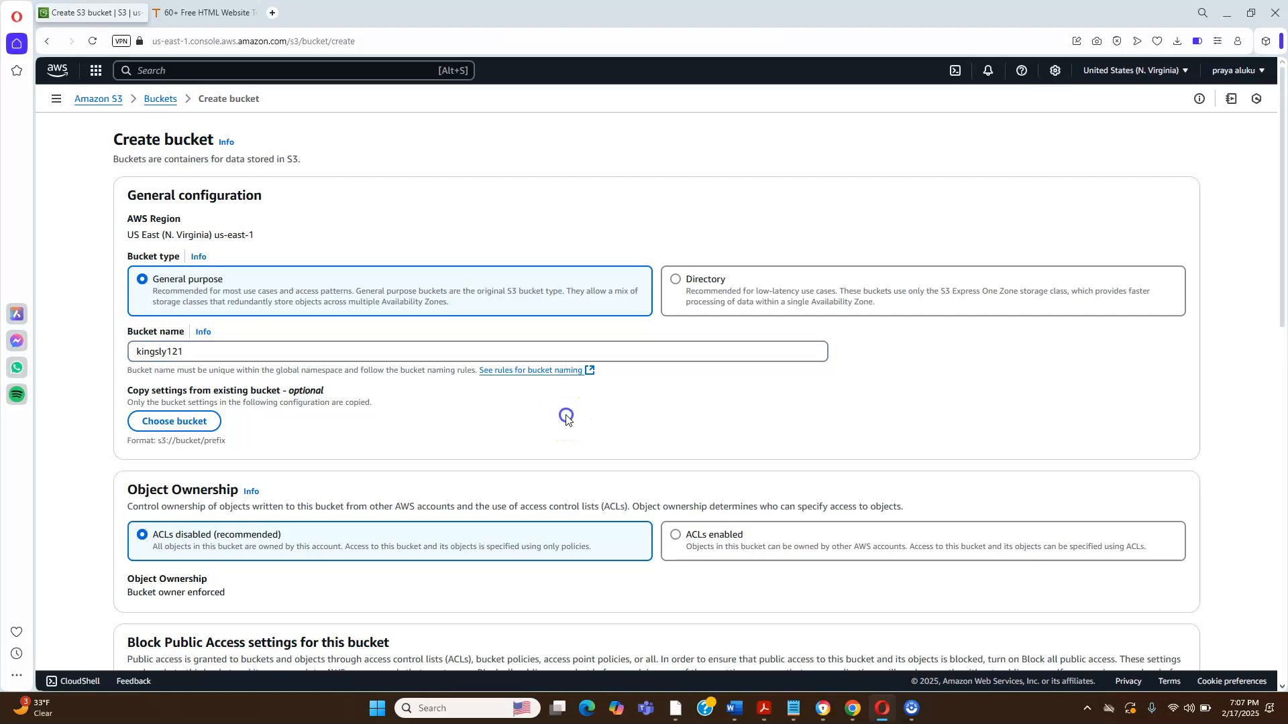
left_click_drag(1282, 196, 1260, 502)
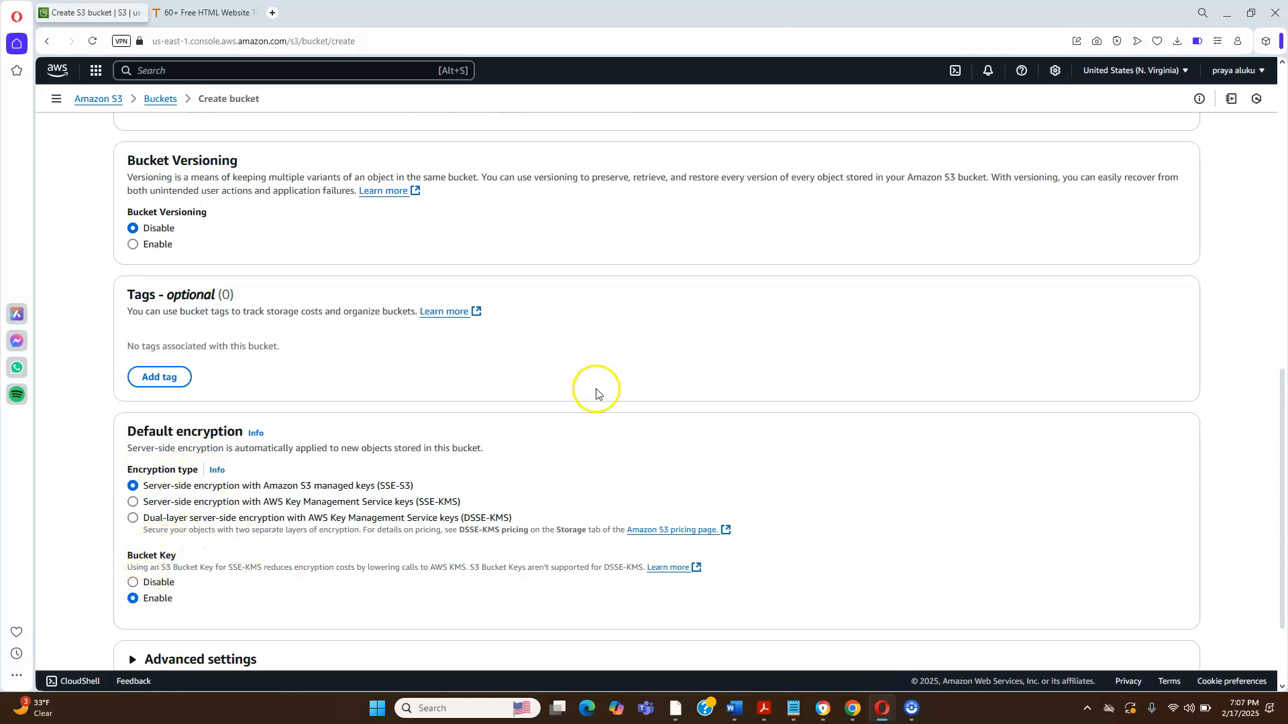
left_click_drag(1282, 411, 1282, 539)
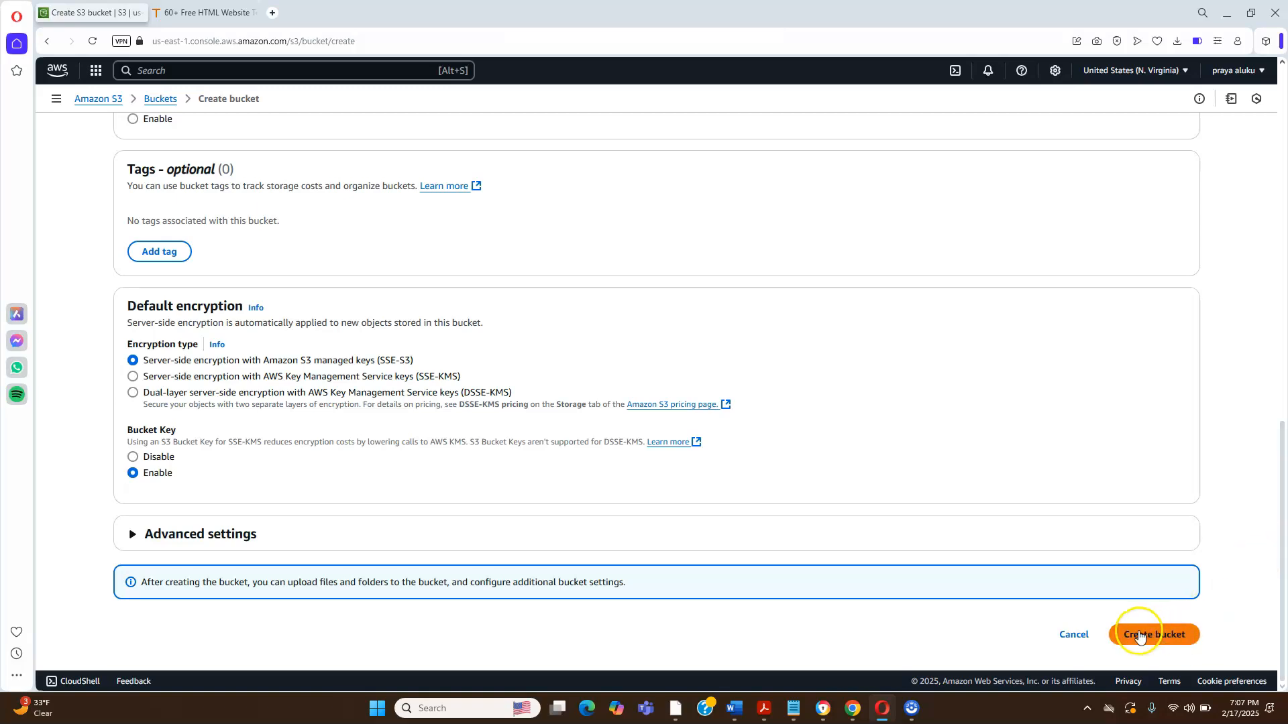
left_click(1138, 635)
right_click(1139, 636)
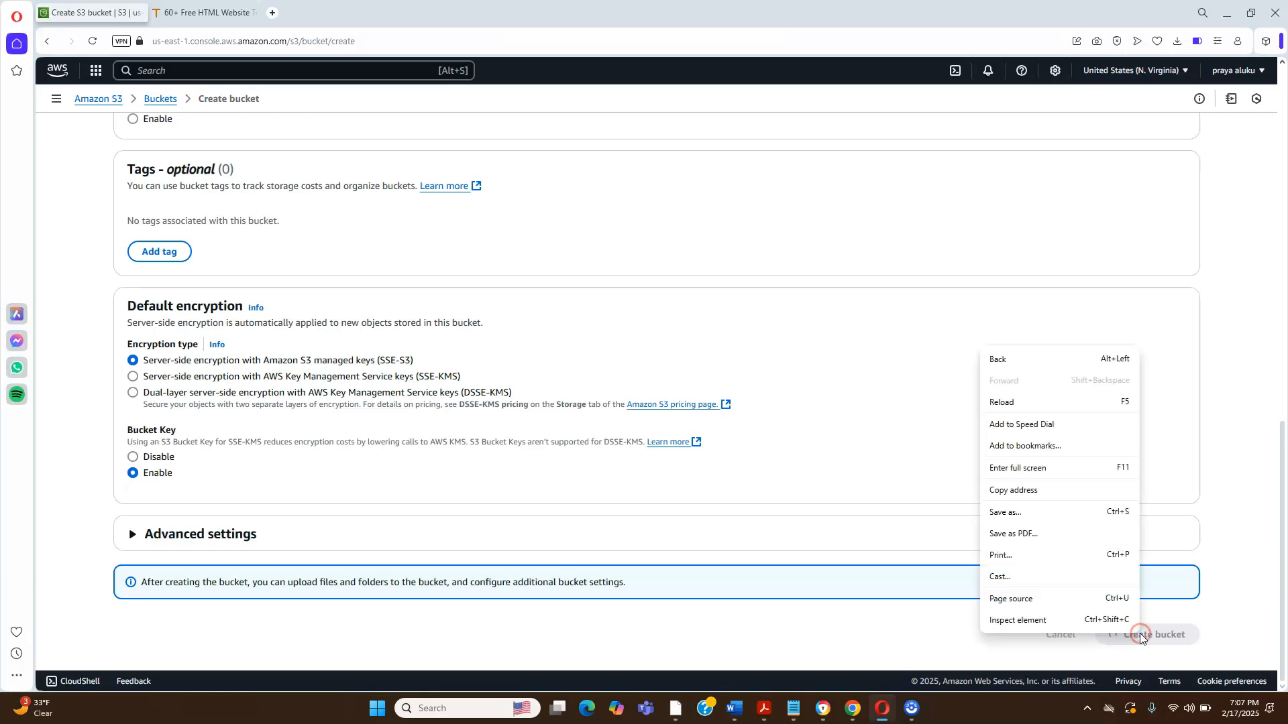
left_click(1140, 636)
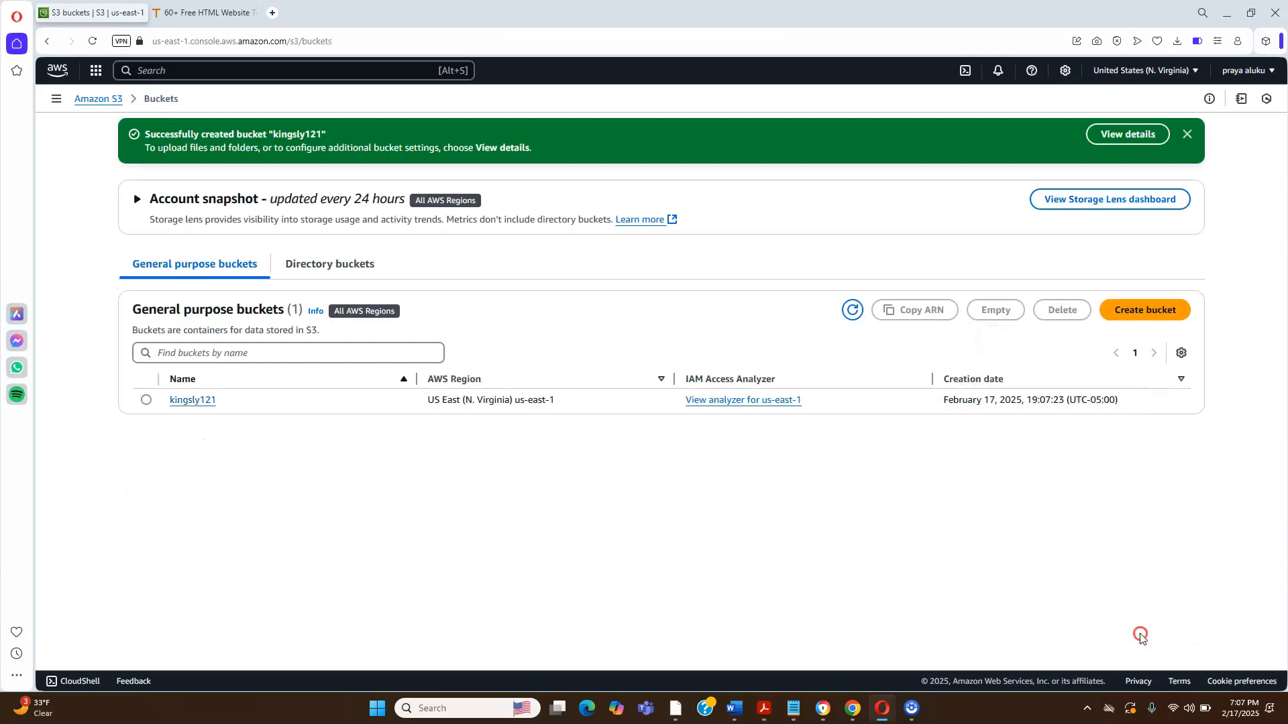
right_click(1141, 635)
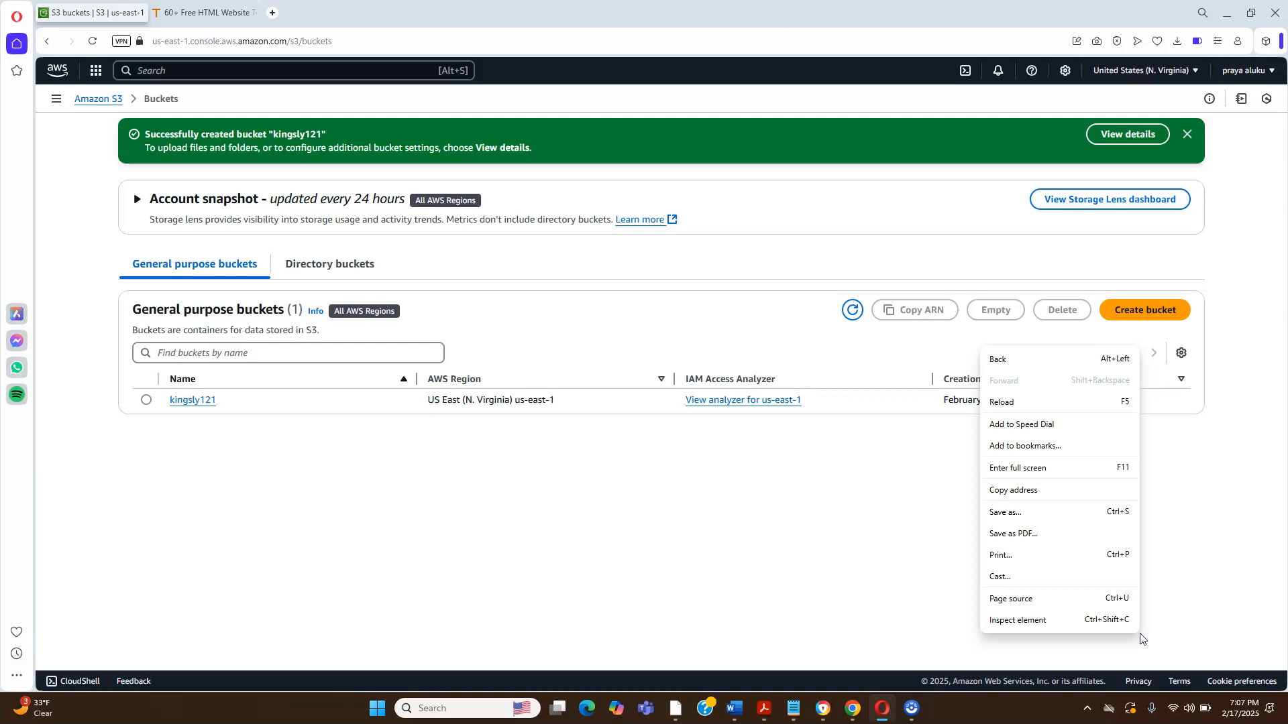
Create a second general purpose bucket named kingslelogsewebsite, keeping the default settings.
left_click(1150, 310)
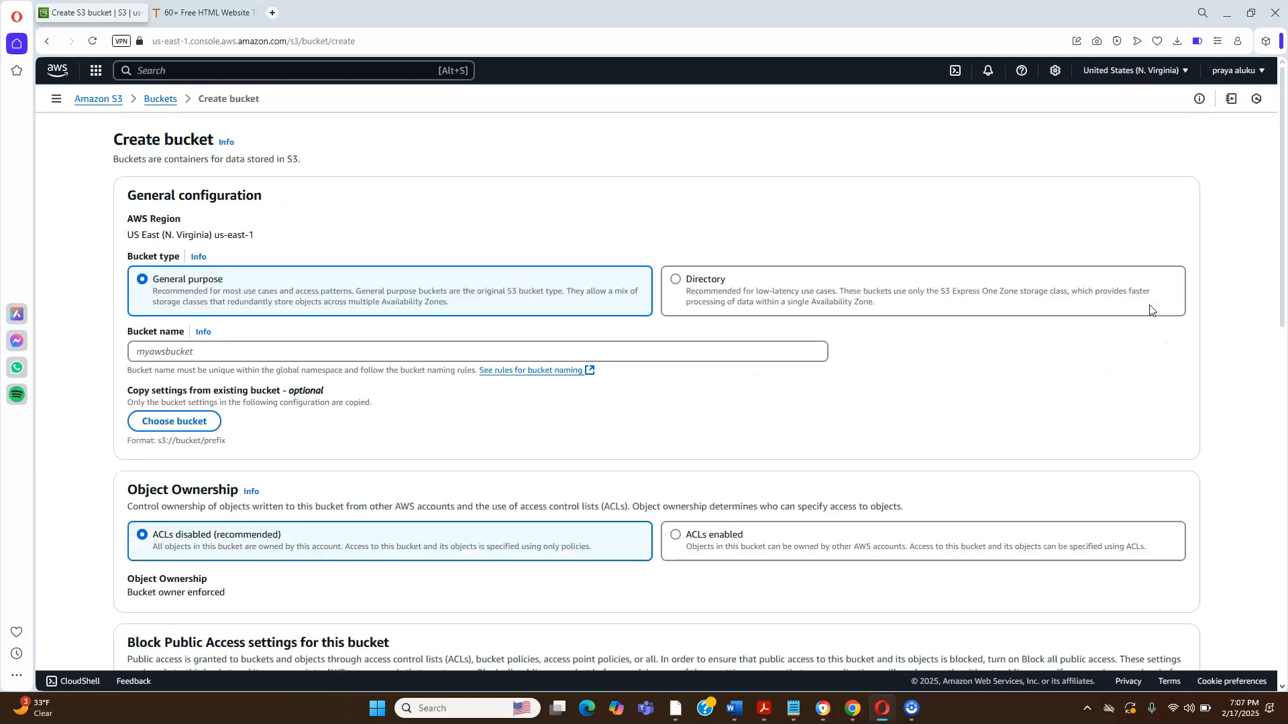
left_click(320, 352)
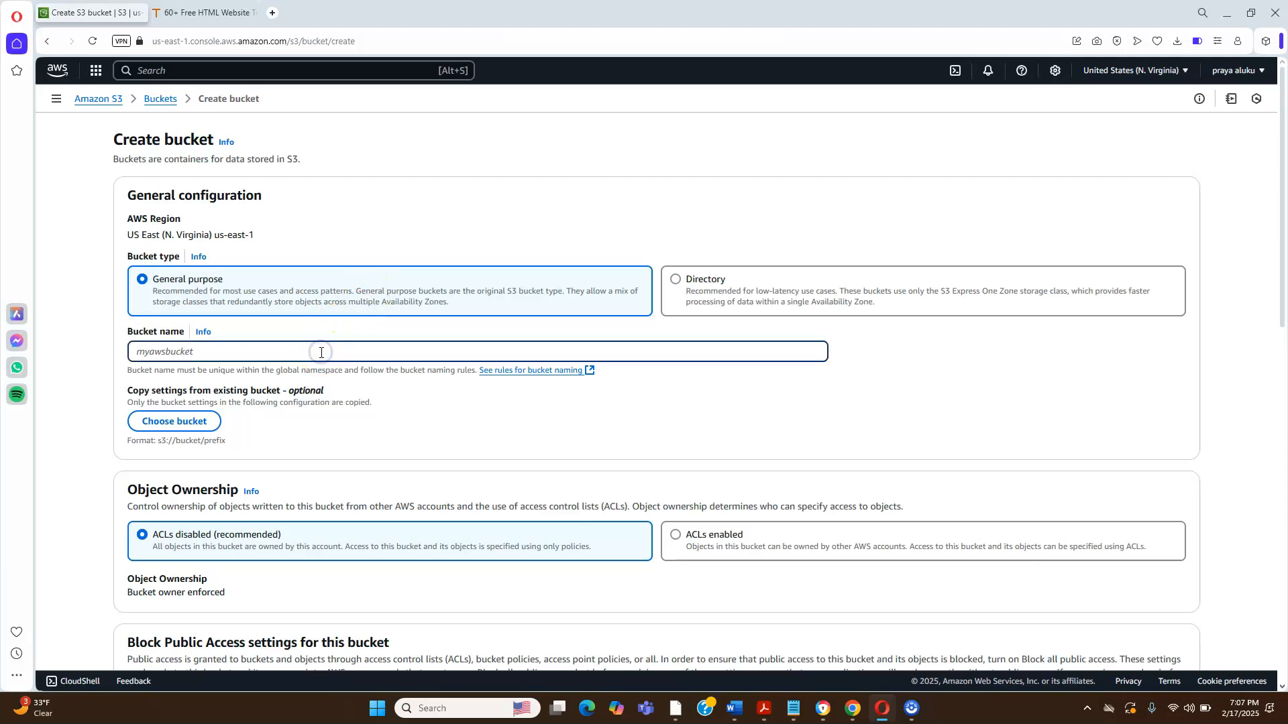
type("kingsle")
type("logs")
type("ec")
type("web")
type("site")
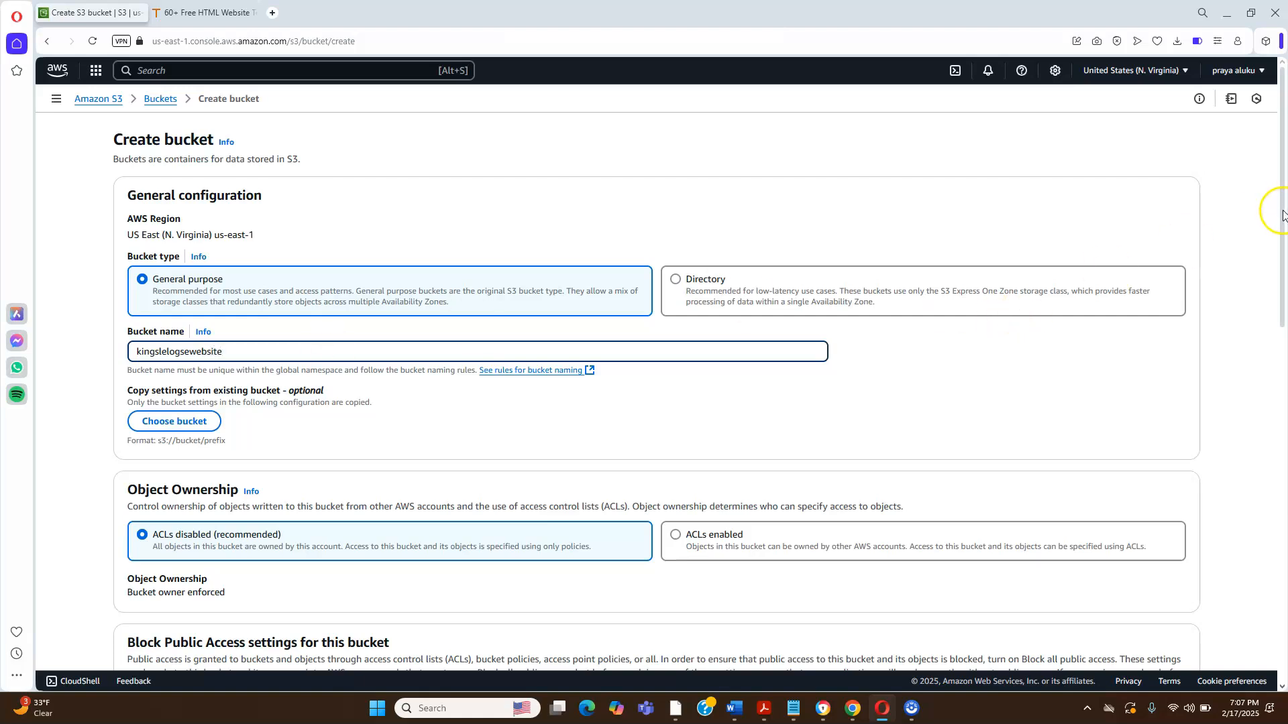
scroll(1274, 302, "down", 3)
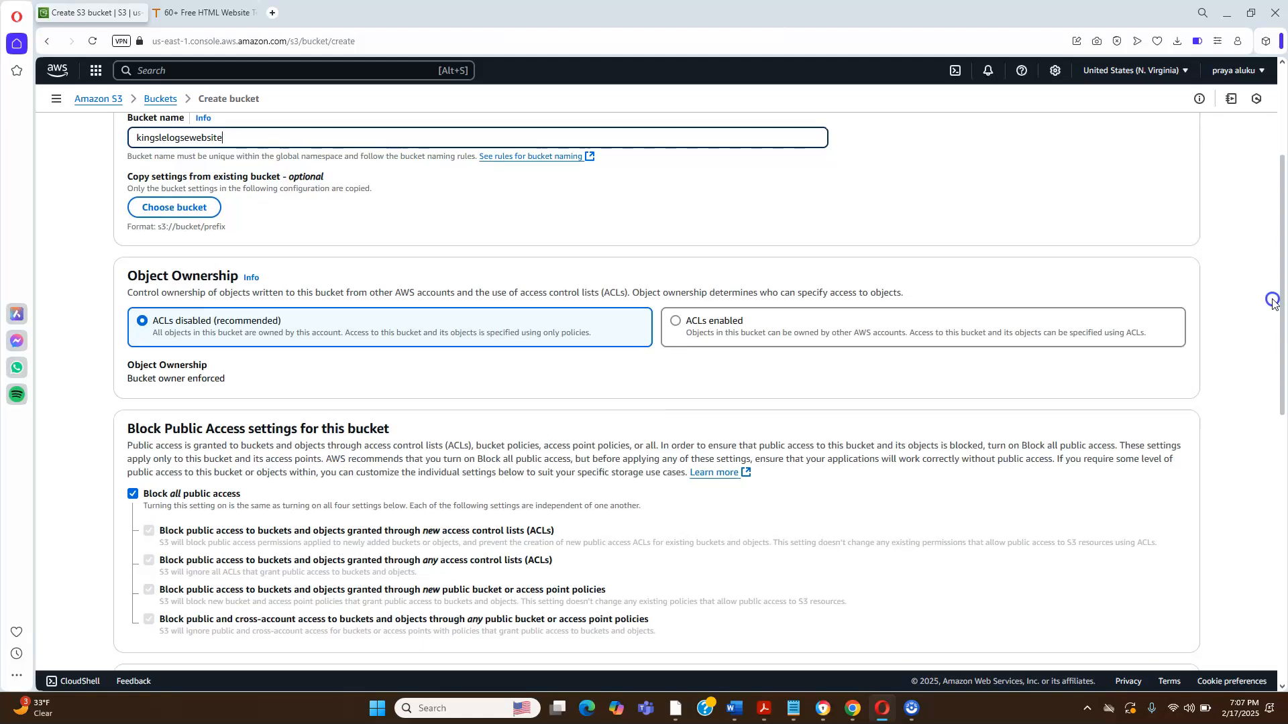
left_click_drag(1272, 308, 1284, 576)
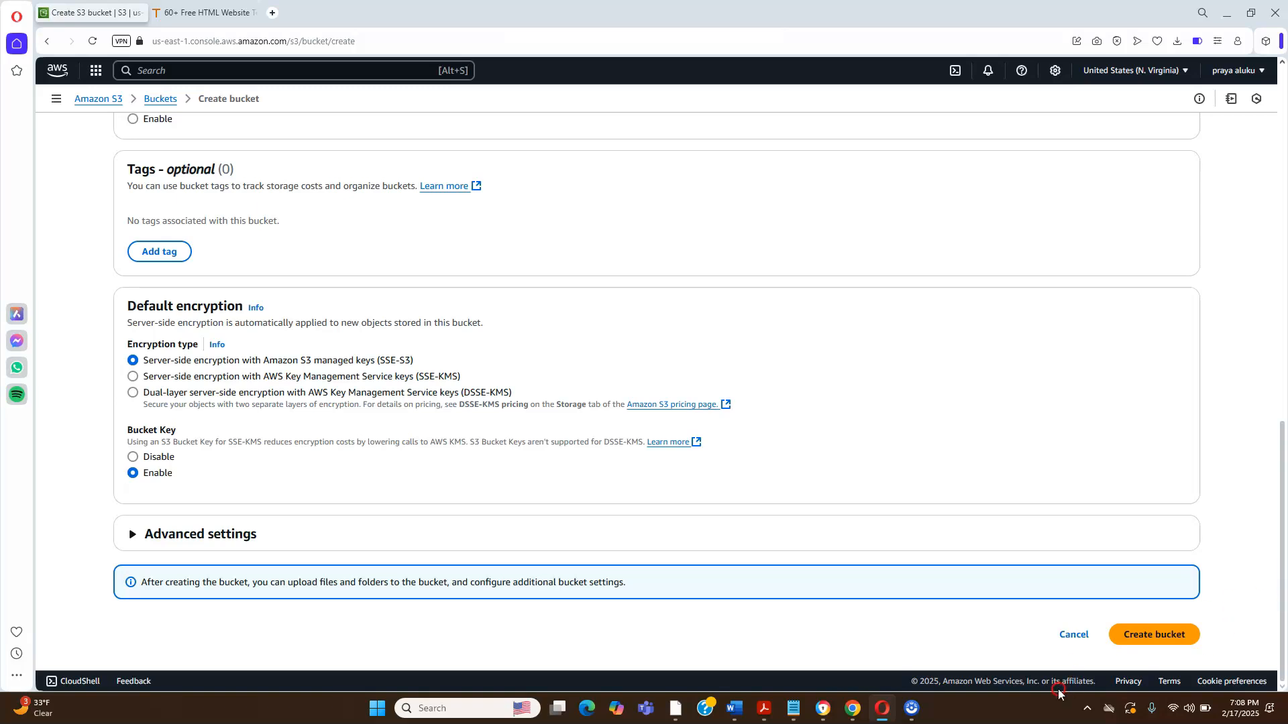
left_click(1154, 635)
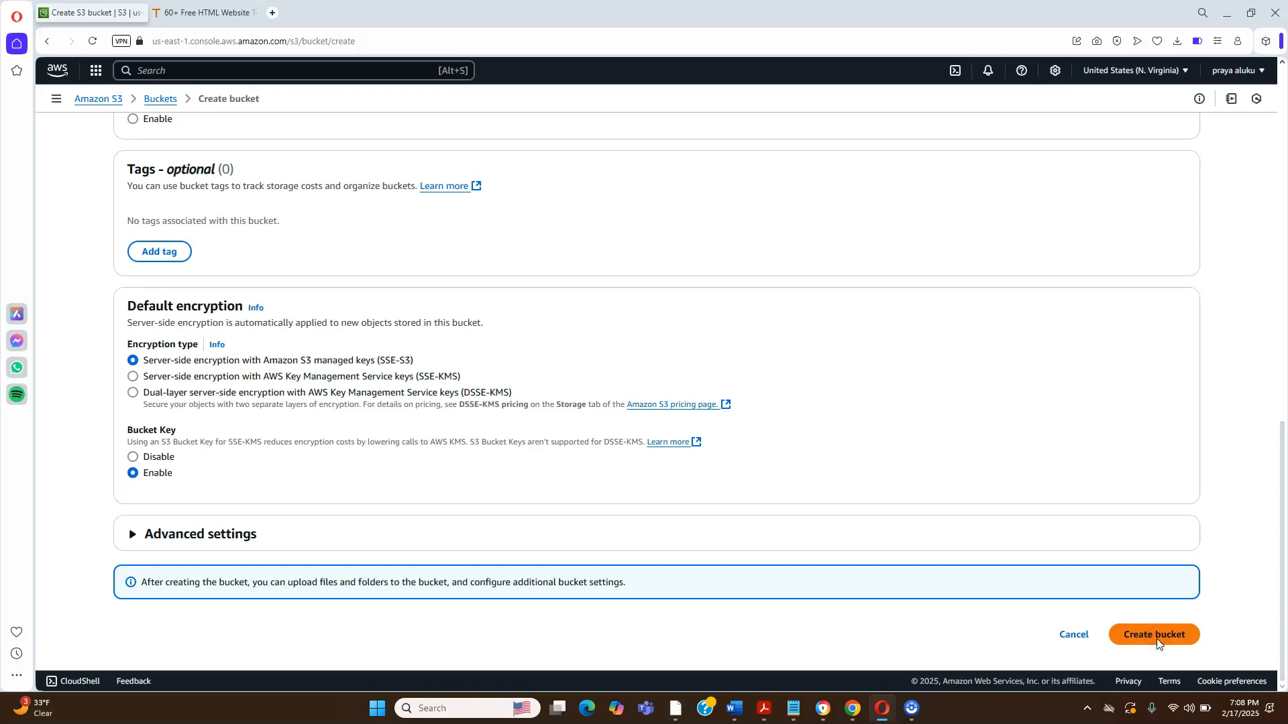
left_click(1155, 637)
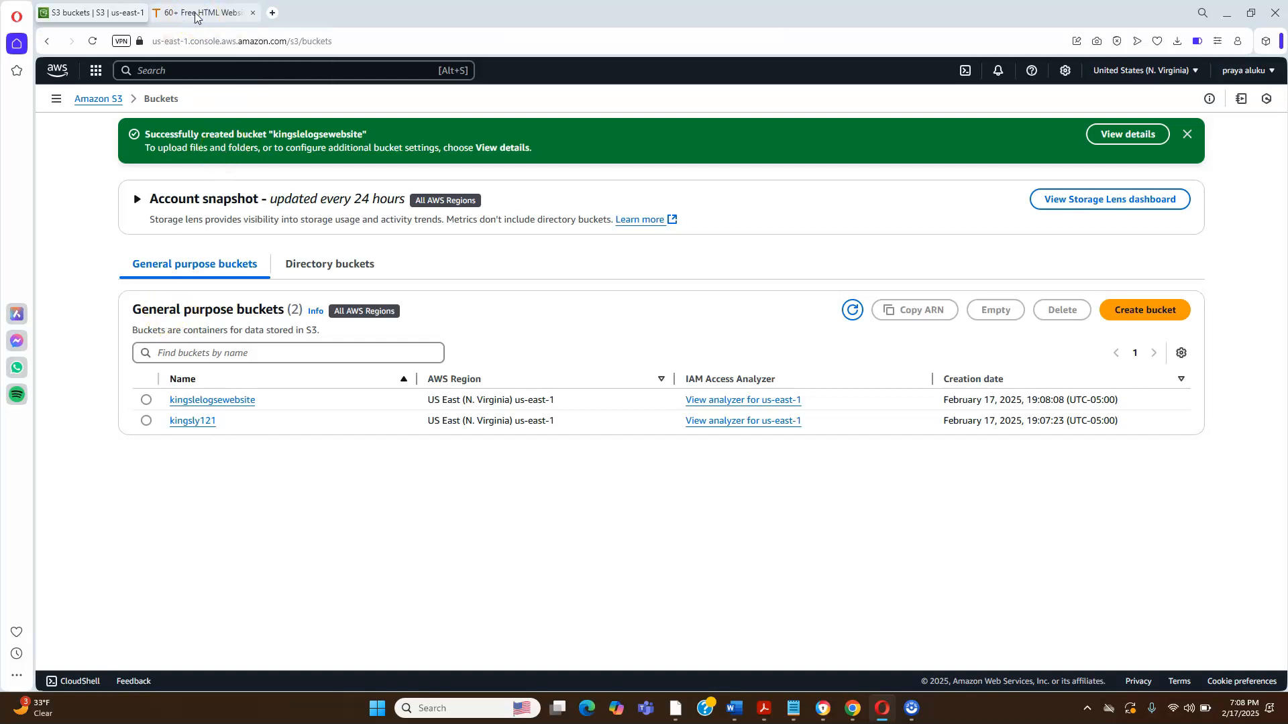
In a new browser tab, search the web for "tooplates .com" and open the tooplate website.
left_click(271, 13)
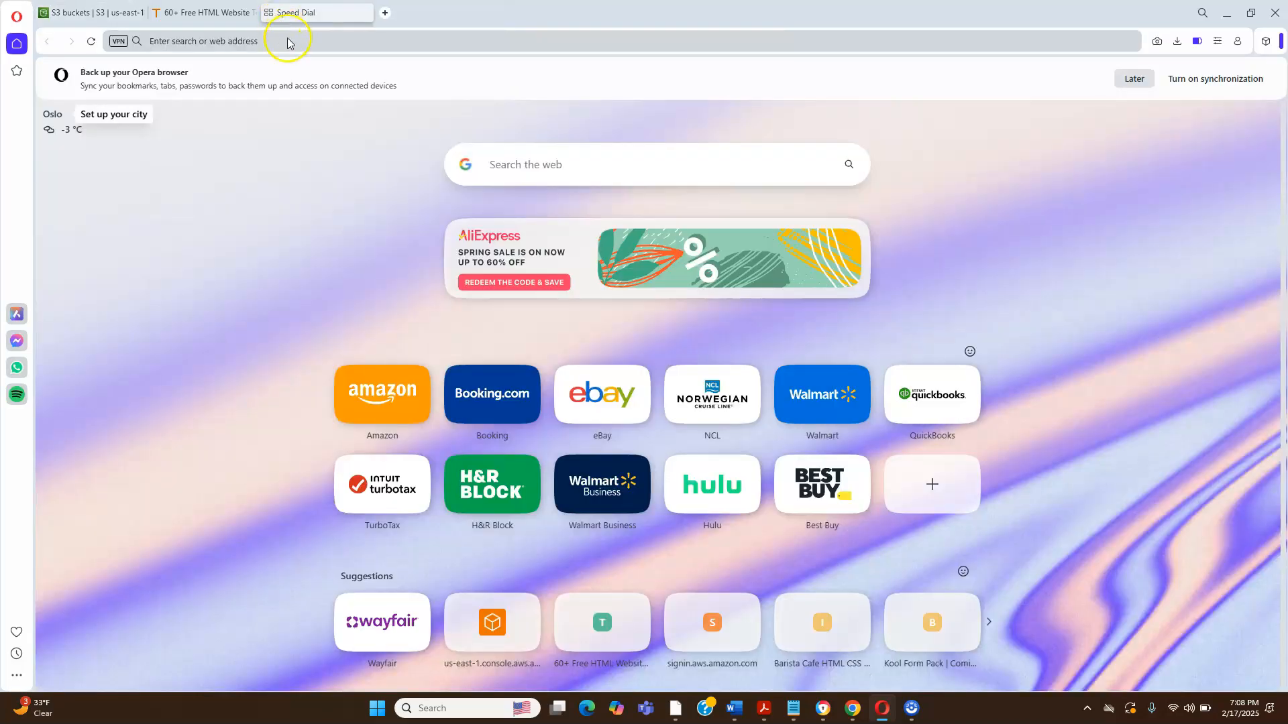
left_click(289, 39)
type("tooplates .com")
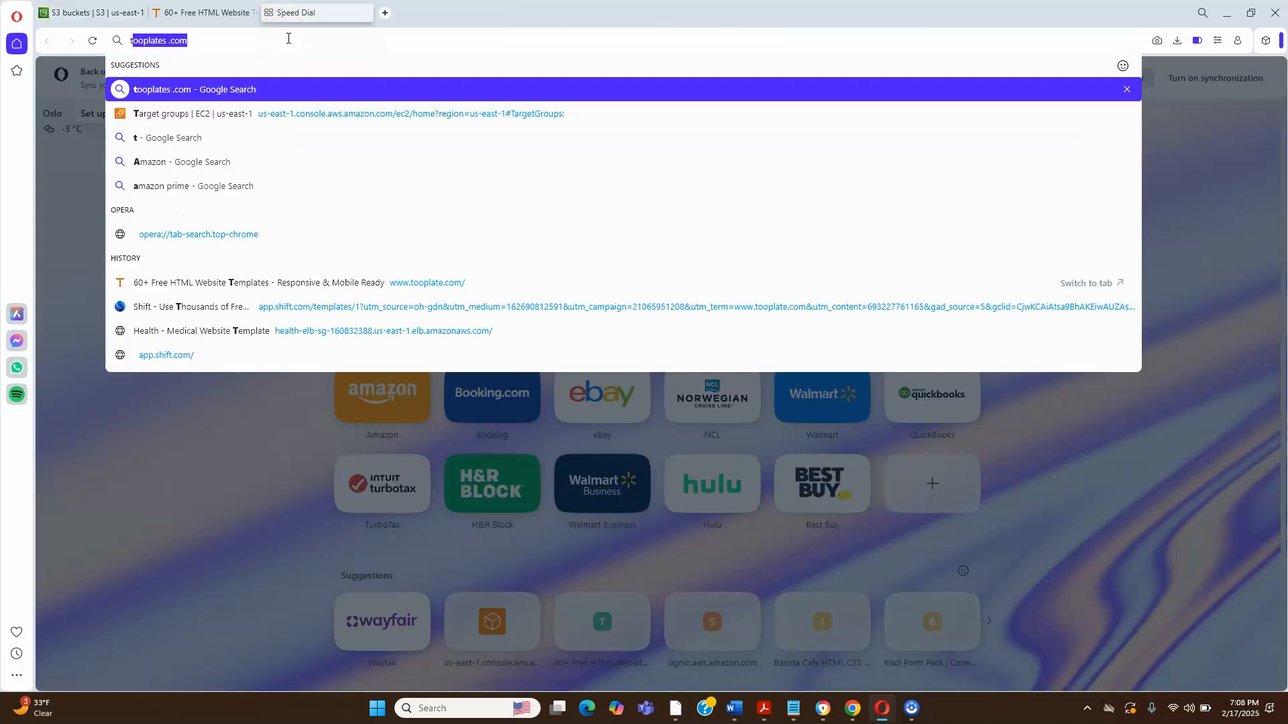
key("Return")
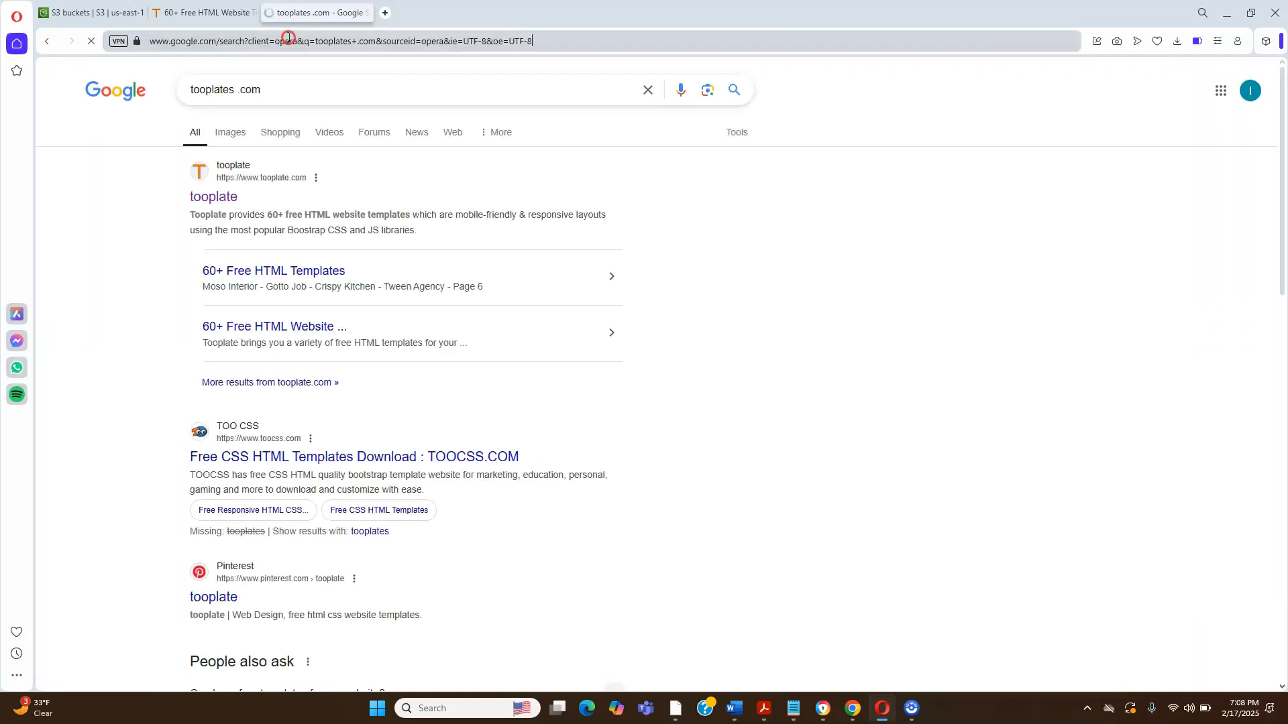
right_click(288, 40)
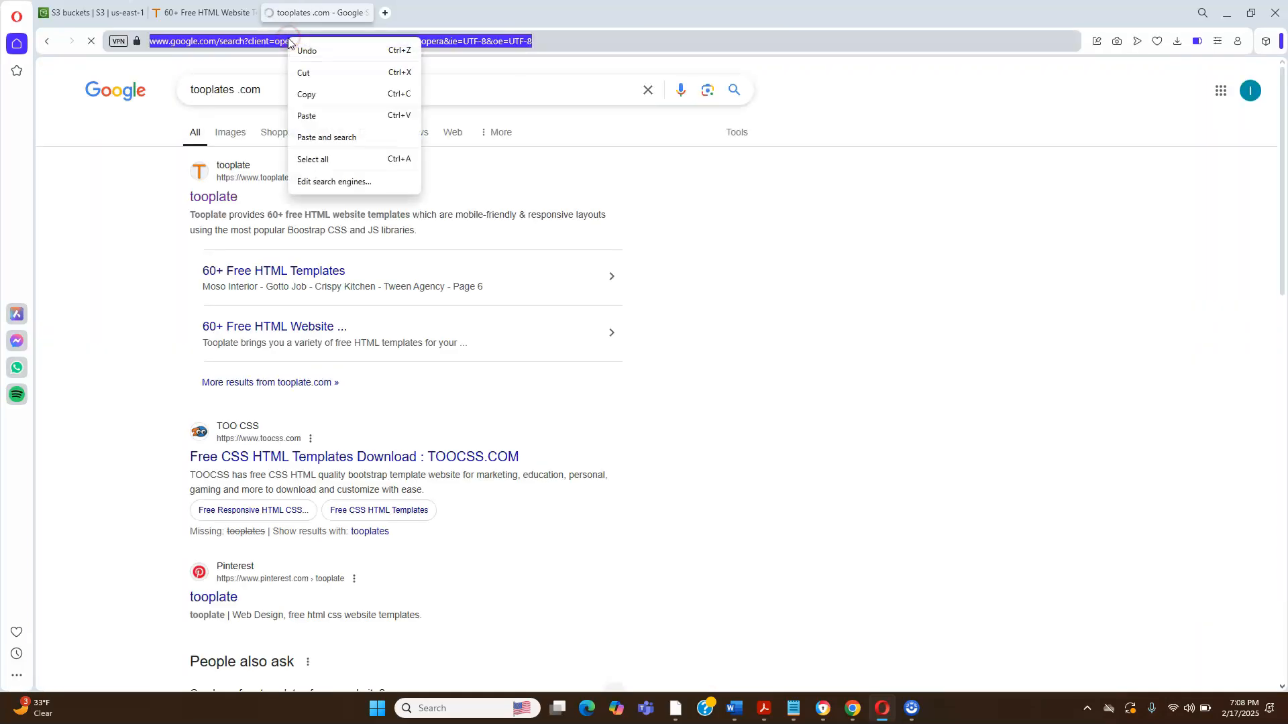
left_click(572, 181)
left_click(218, 198)
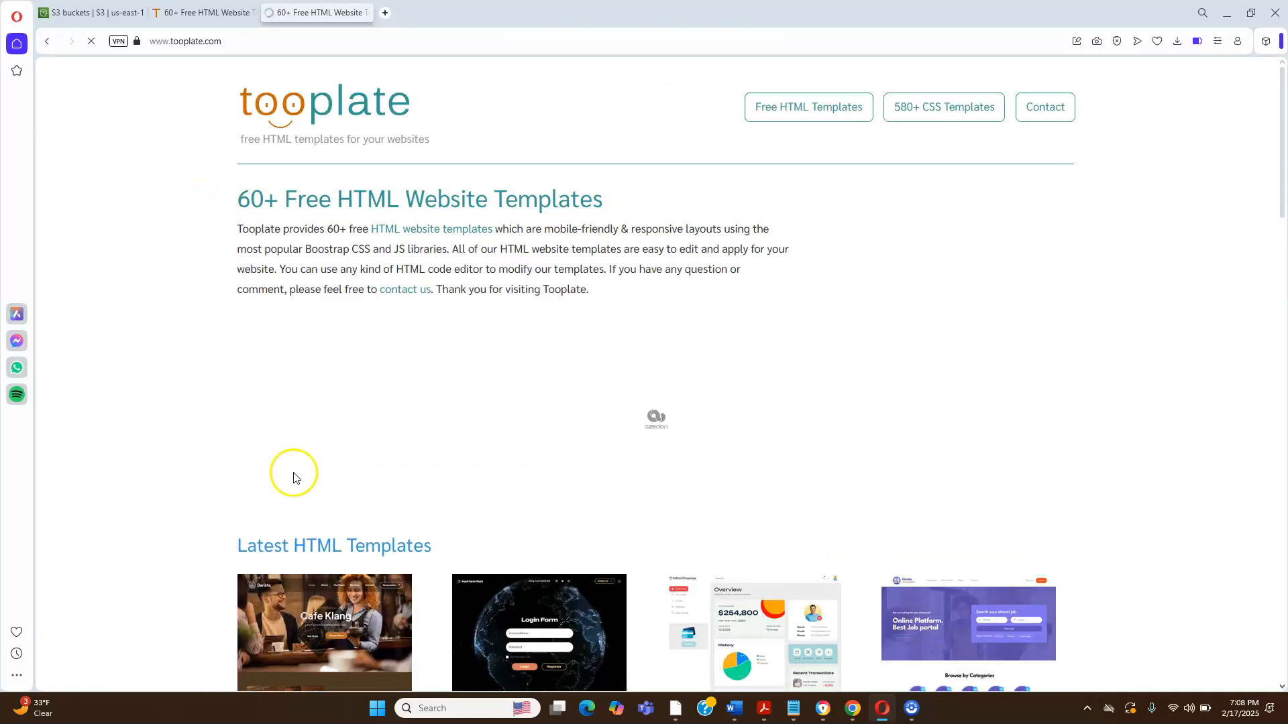
Open the Barista Cafe HTML template page, dismiss the advertisement, and download the template archive.
left_click(327, 618)
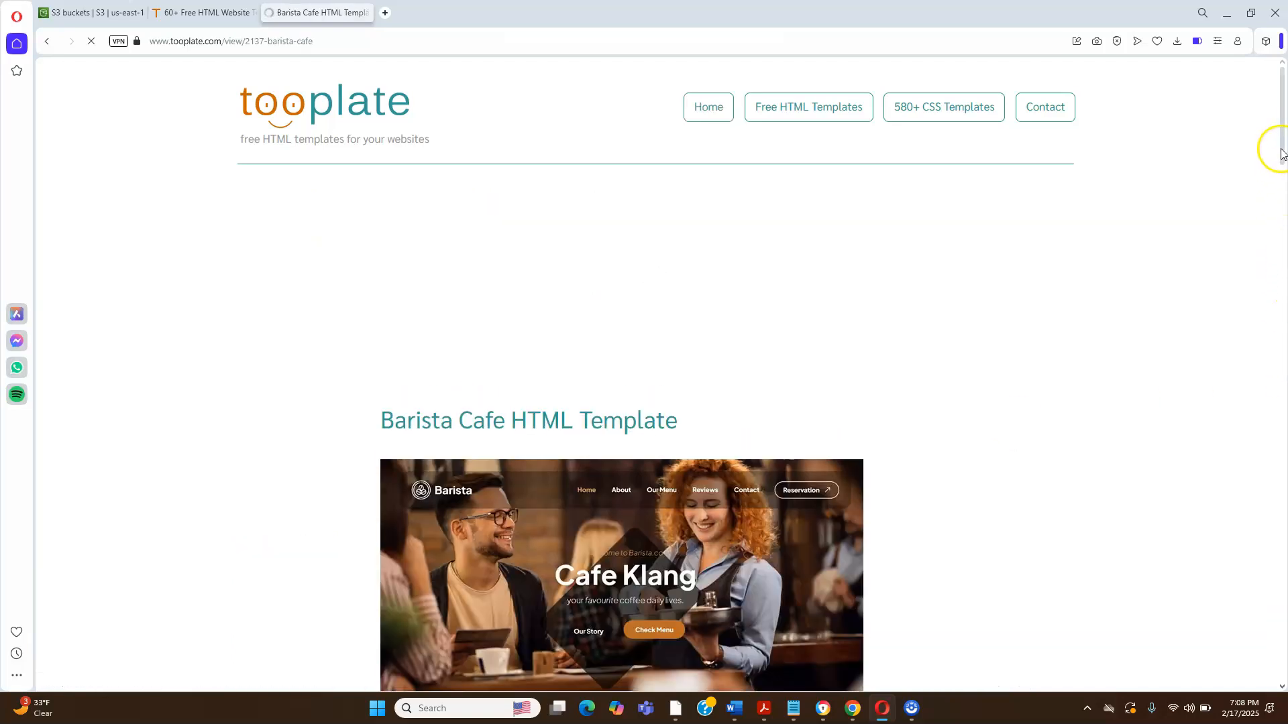
key("ctrl+t")
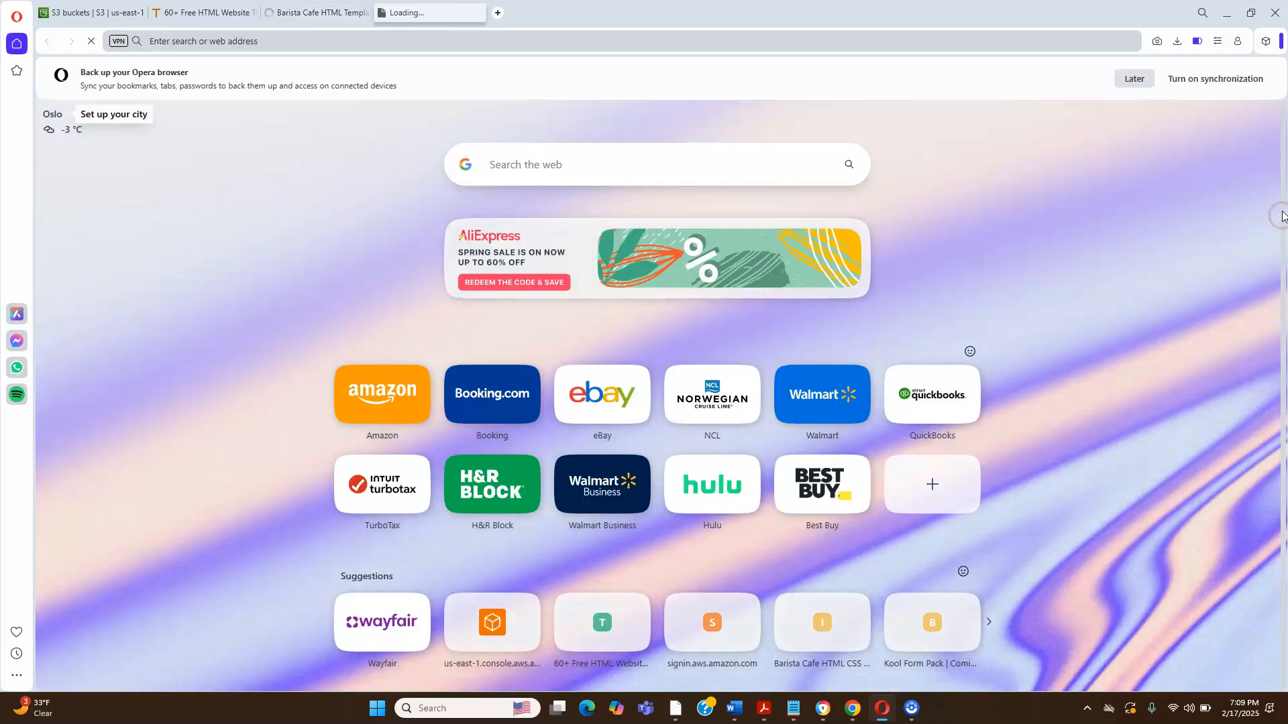
left_click(322, 12)
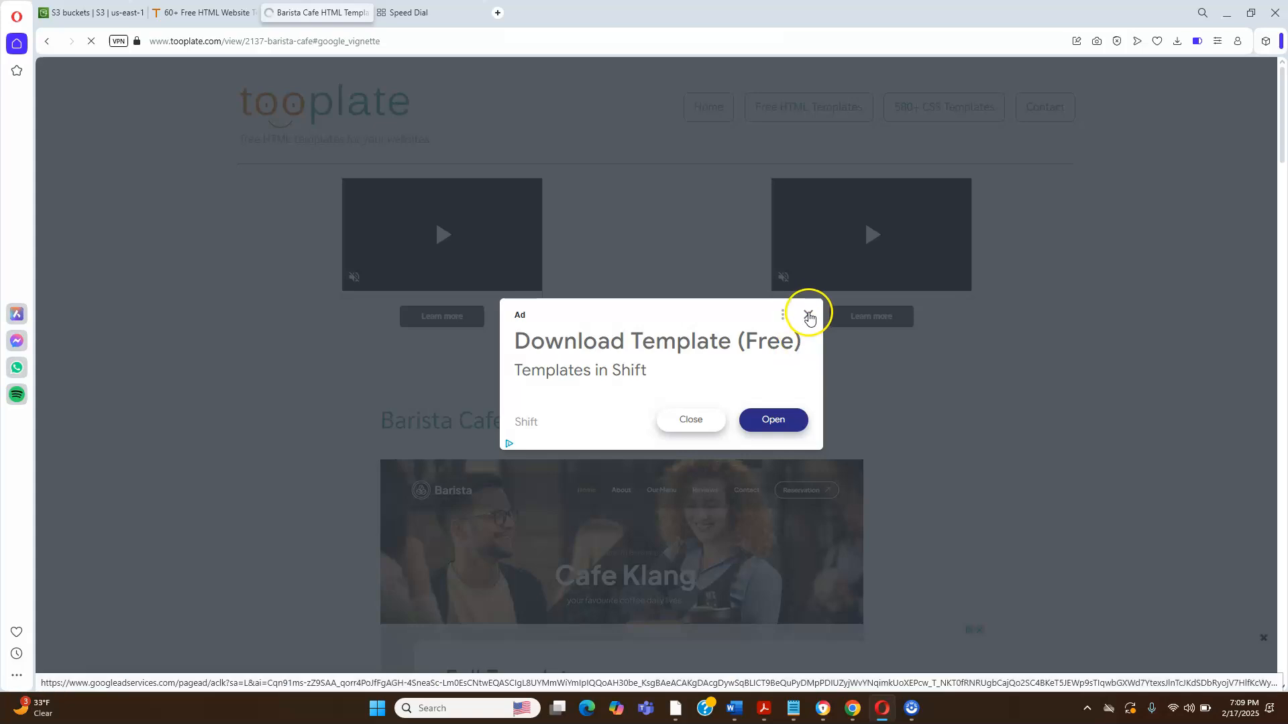
left_click(809, 314)
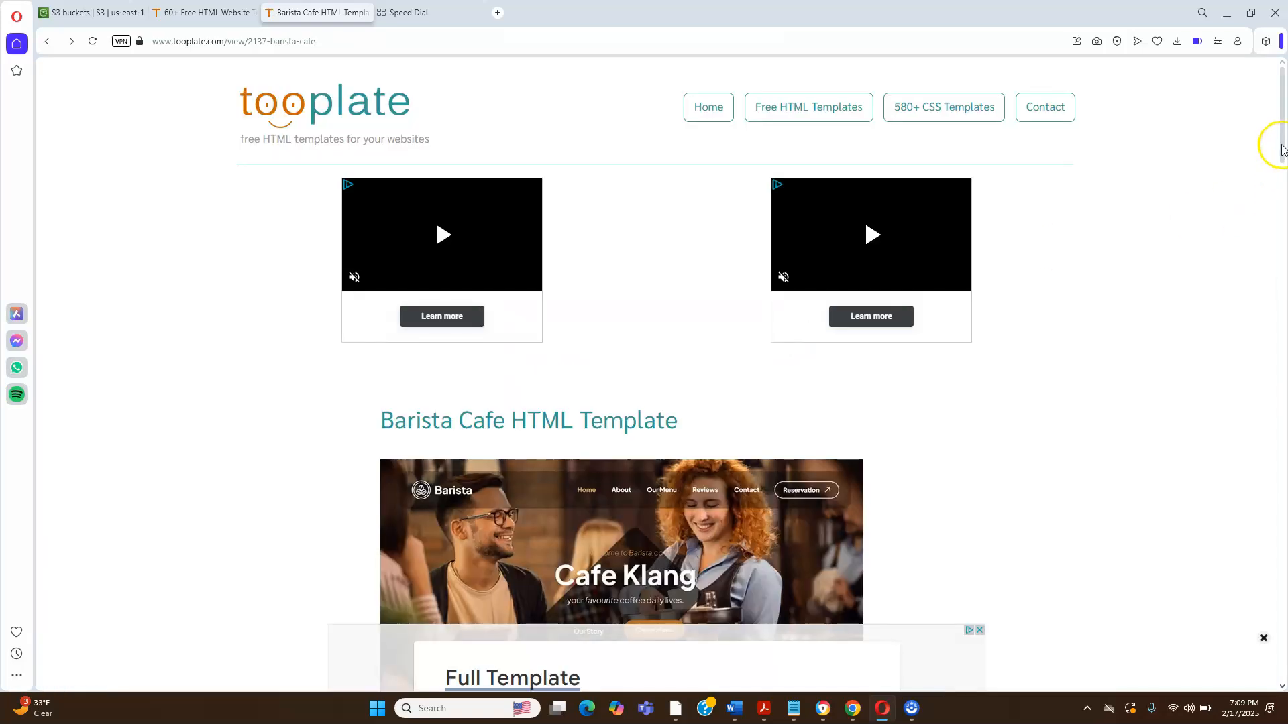
left_click_drag(1281, 148, 1282, 529)
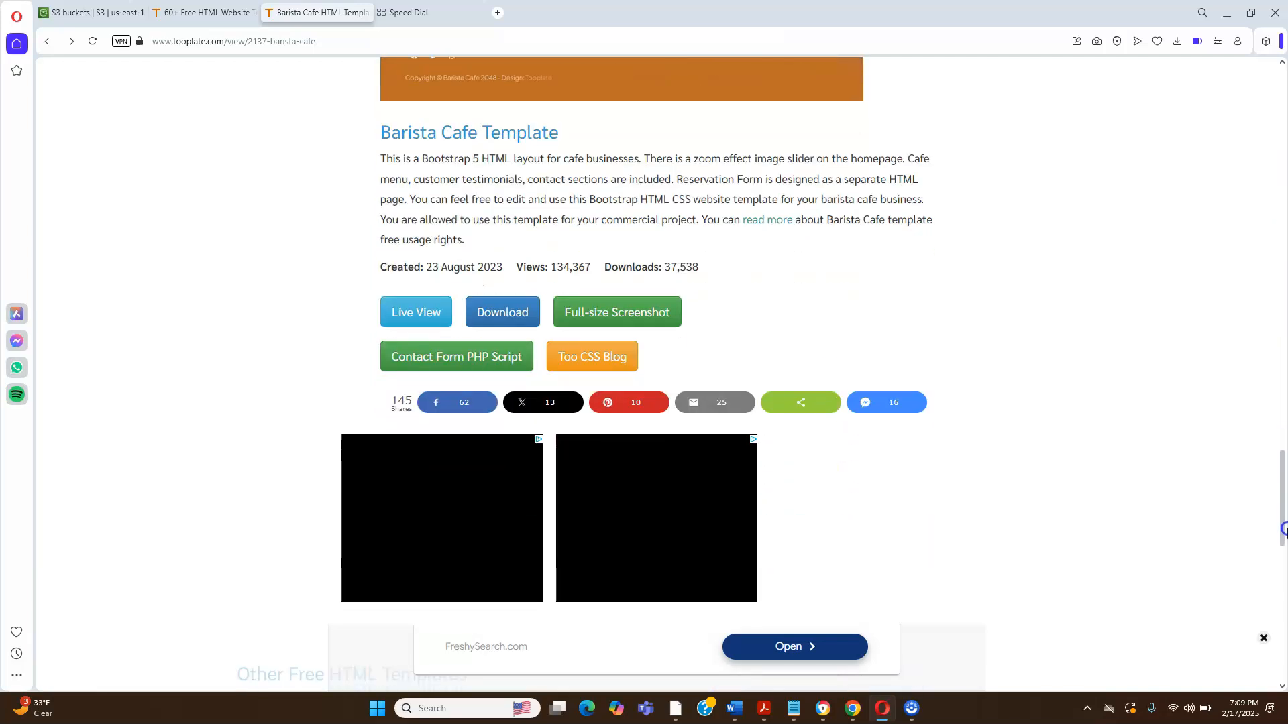
left_click(500, 313)
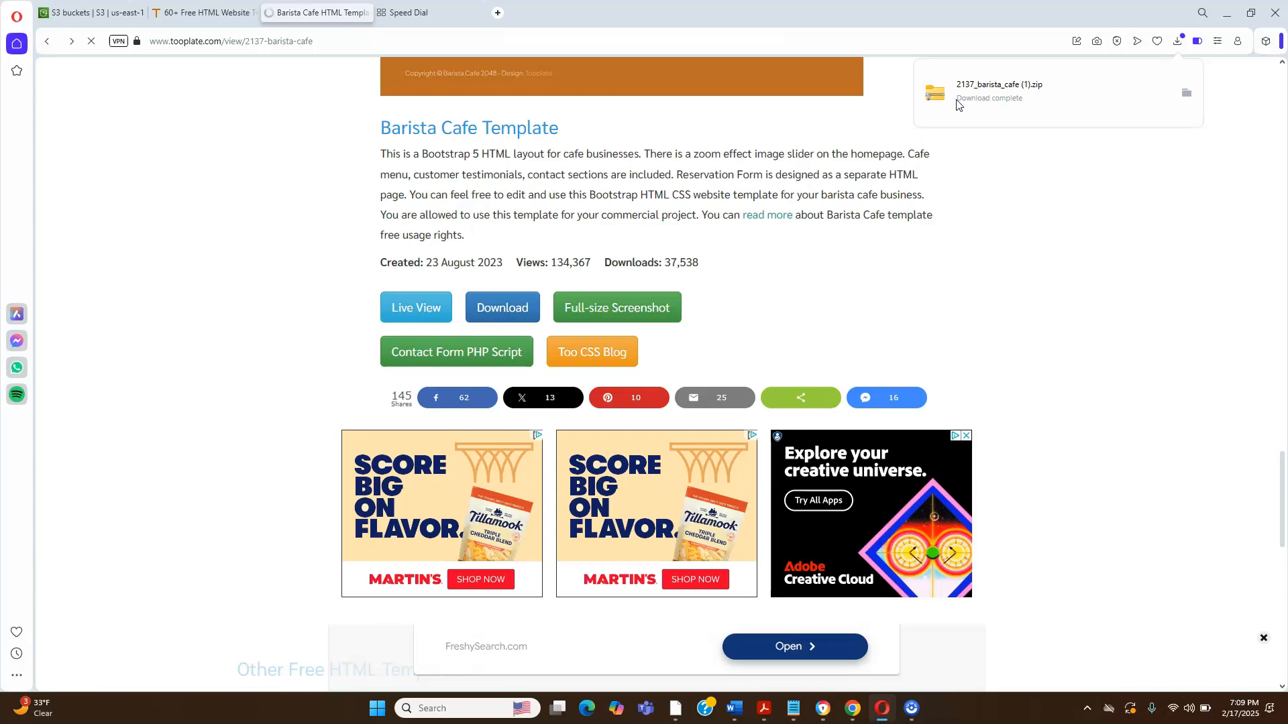
Search Windows for the Downloads folder and open it in File Explorer.
left_click(451, 711)
type("down")
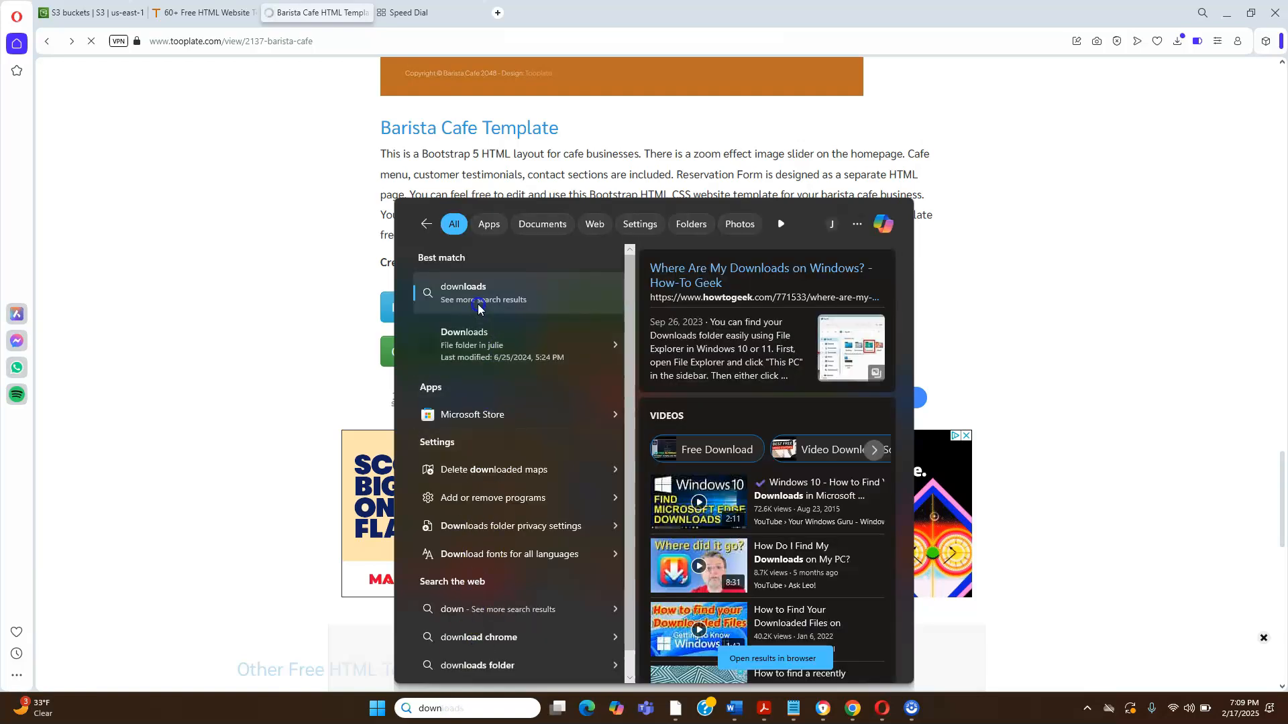
left_click(481, 352)
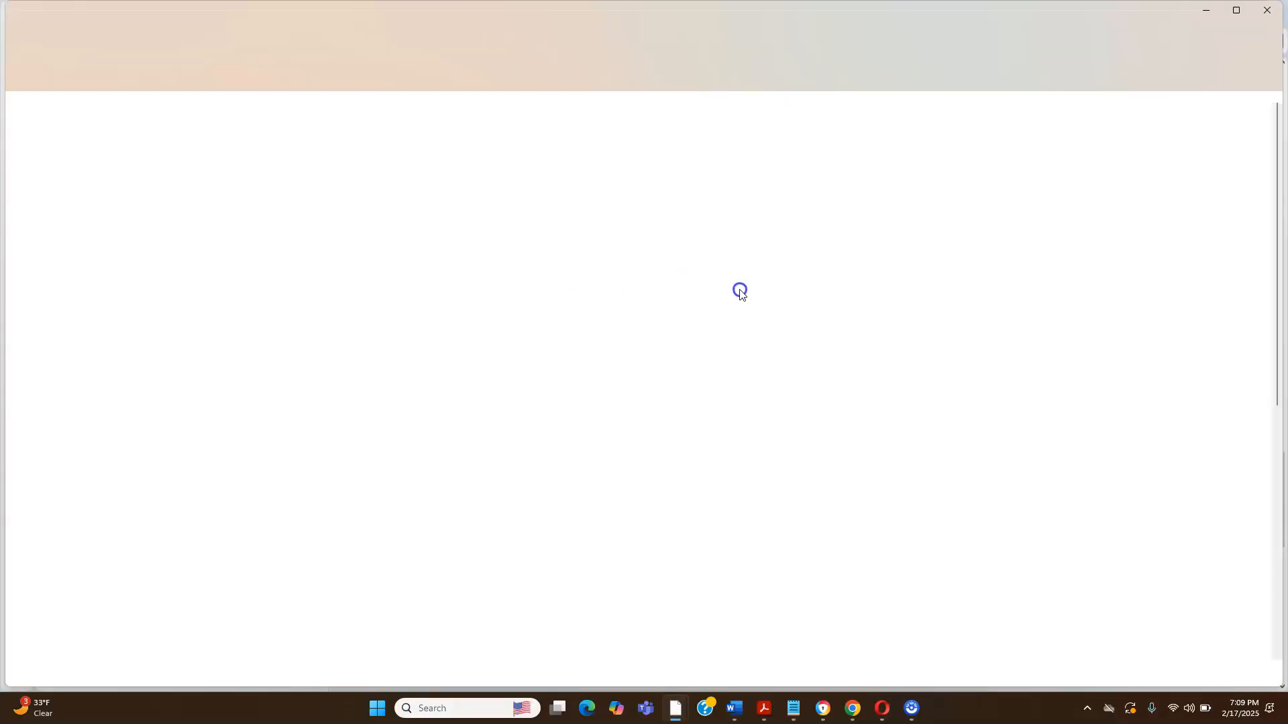
left_click(740, 293)
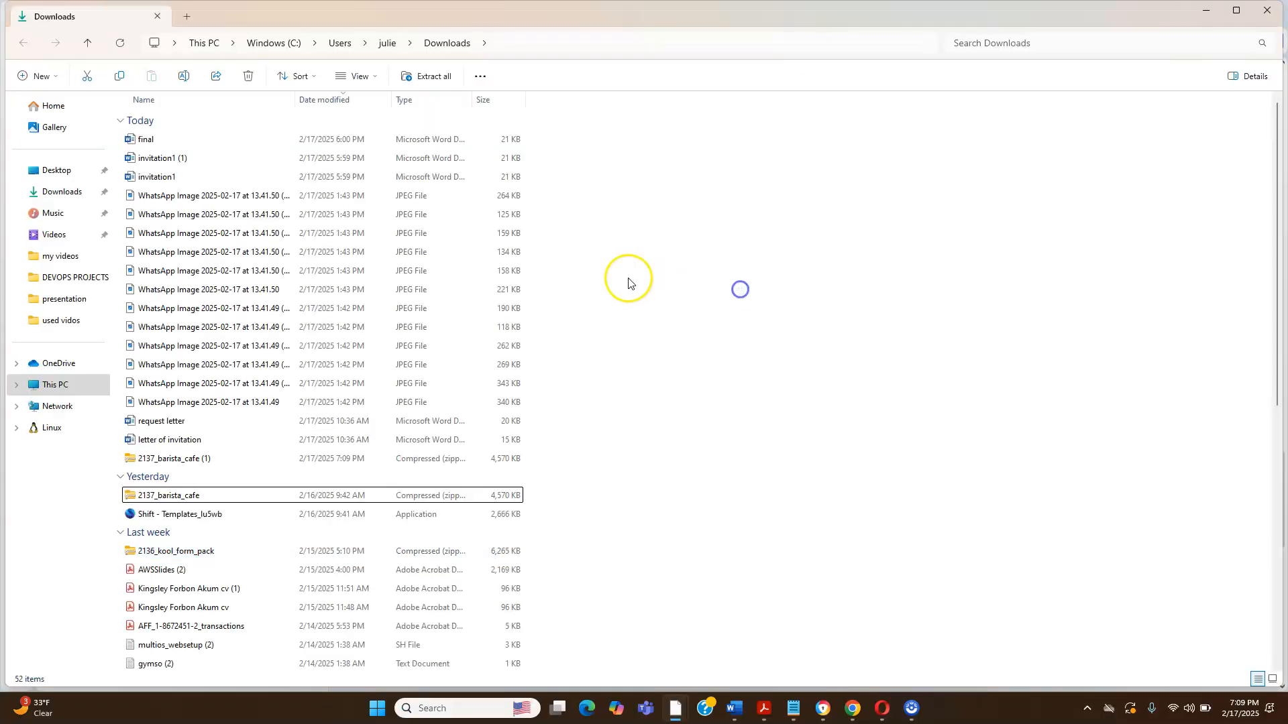
left_click(62, 194)
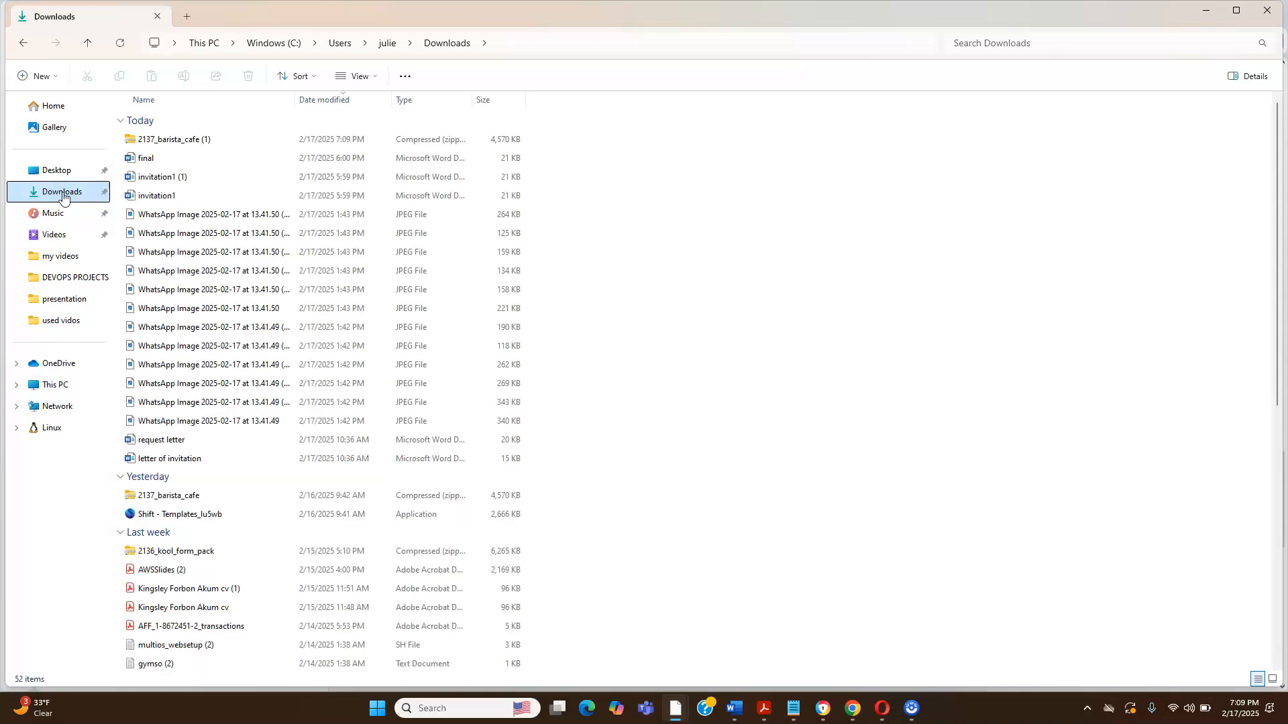
Extract the 2137_barista_cafe (1) archive to the Desktop, then dismiss the window showing the extracted files.
left_click(167, 141)
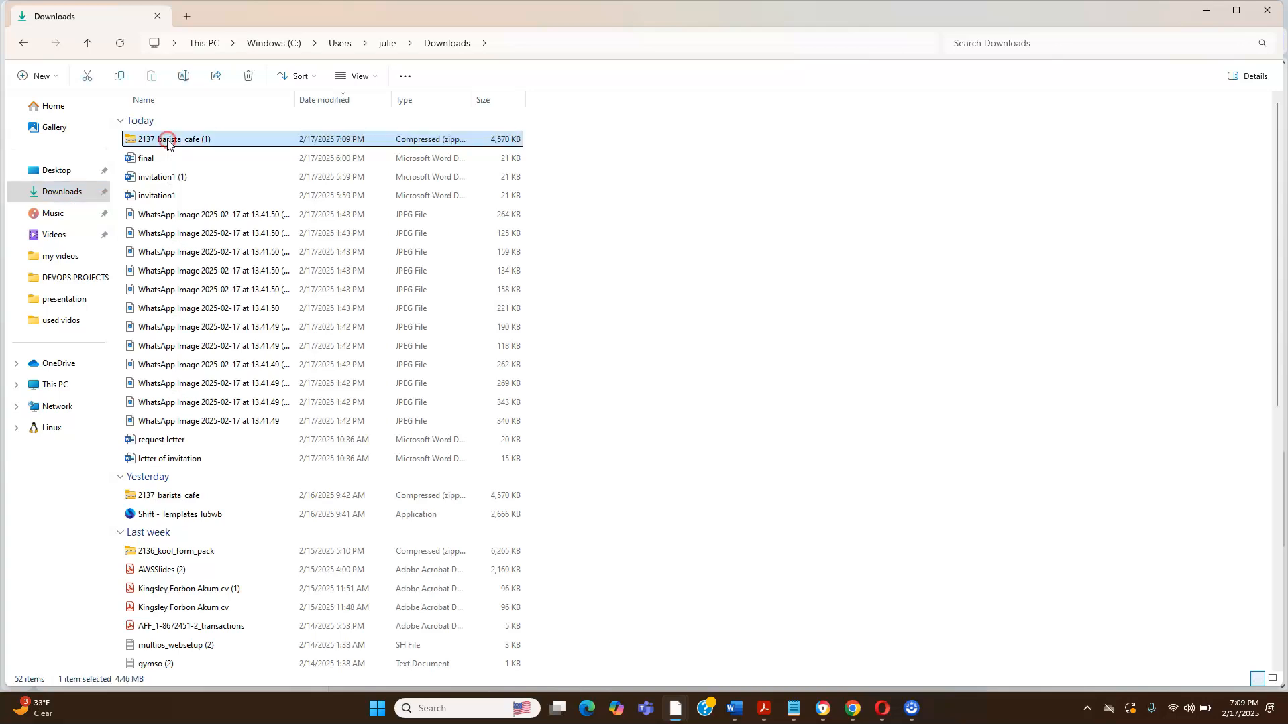
right_click(167, 139)
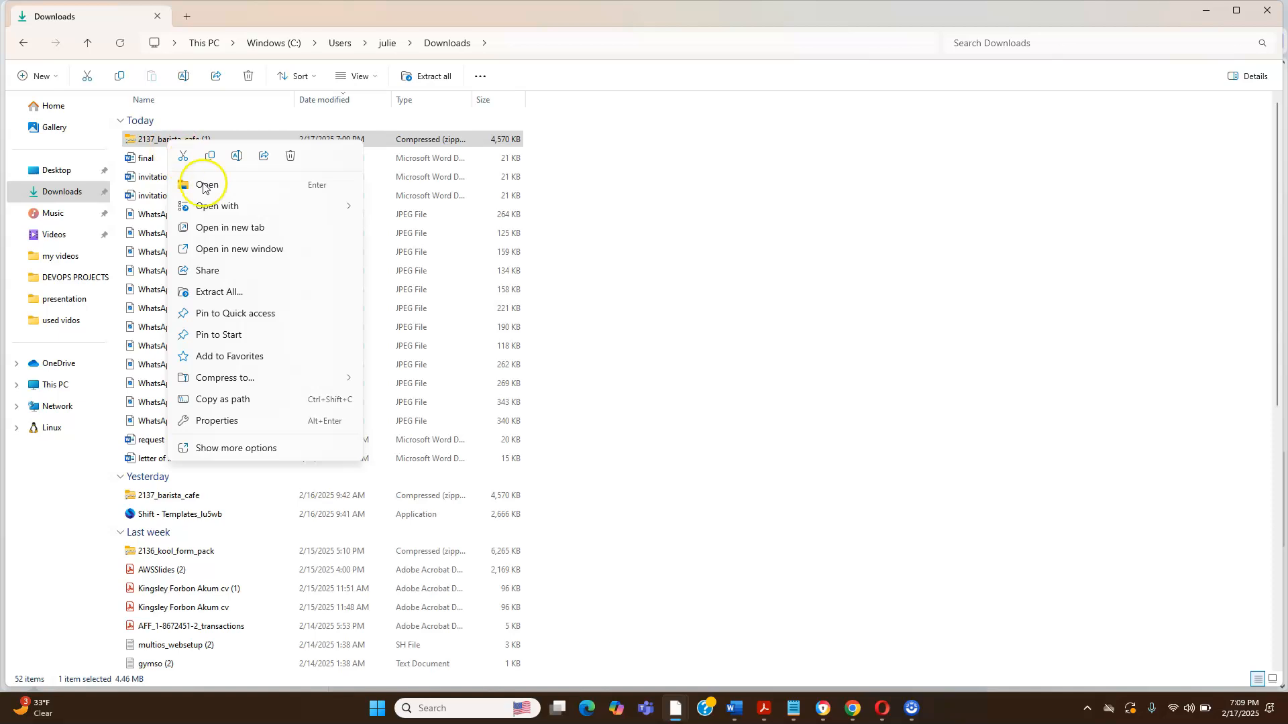
left_click(219, 293)
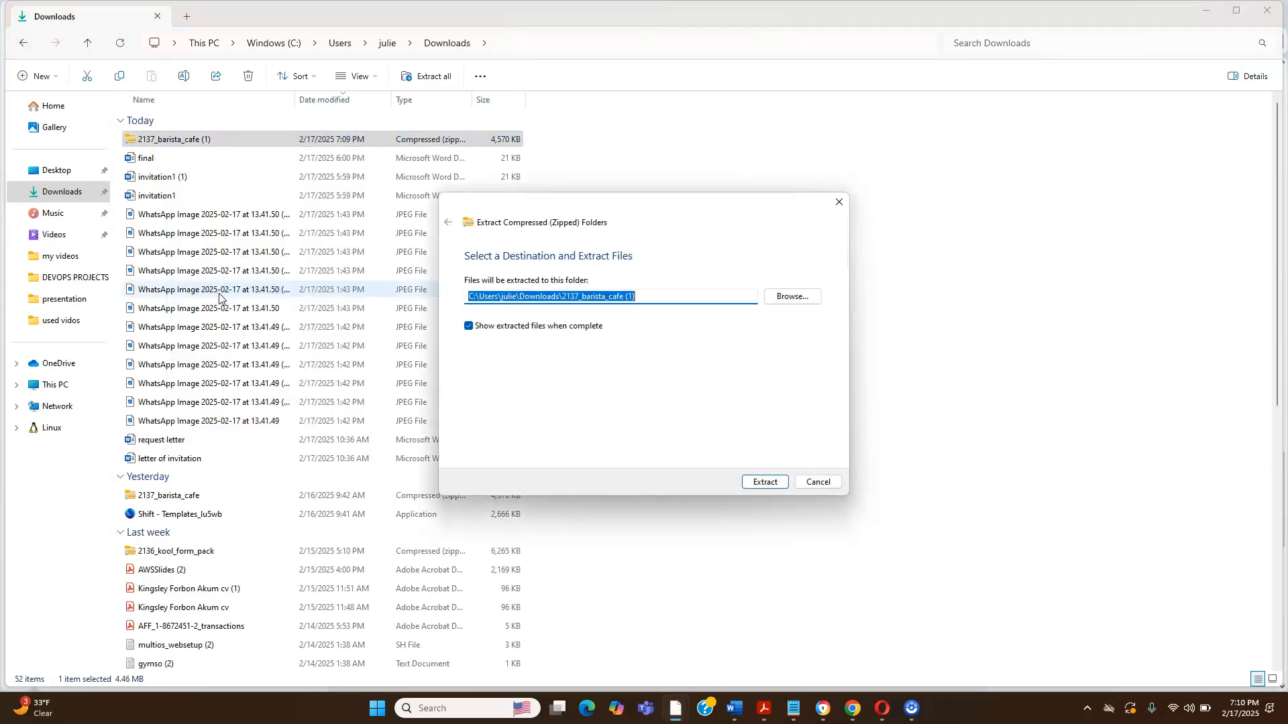
left_click(783, 299)
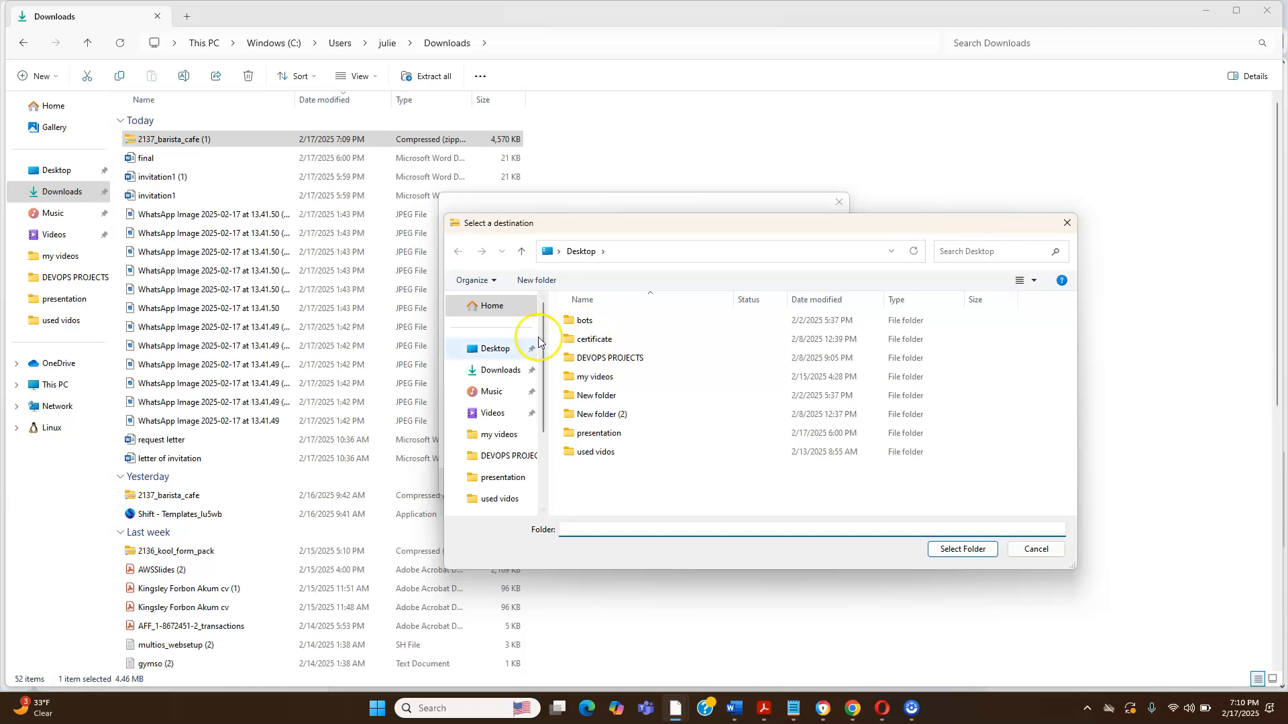
left_click(495, 351)
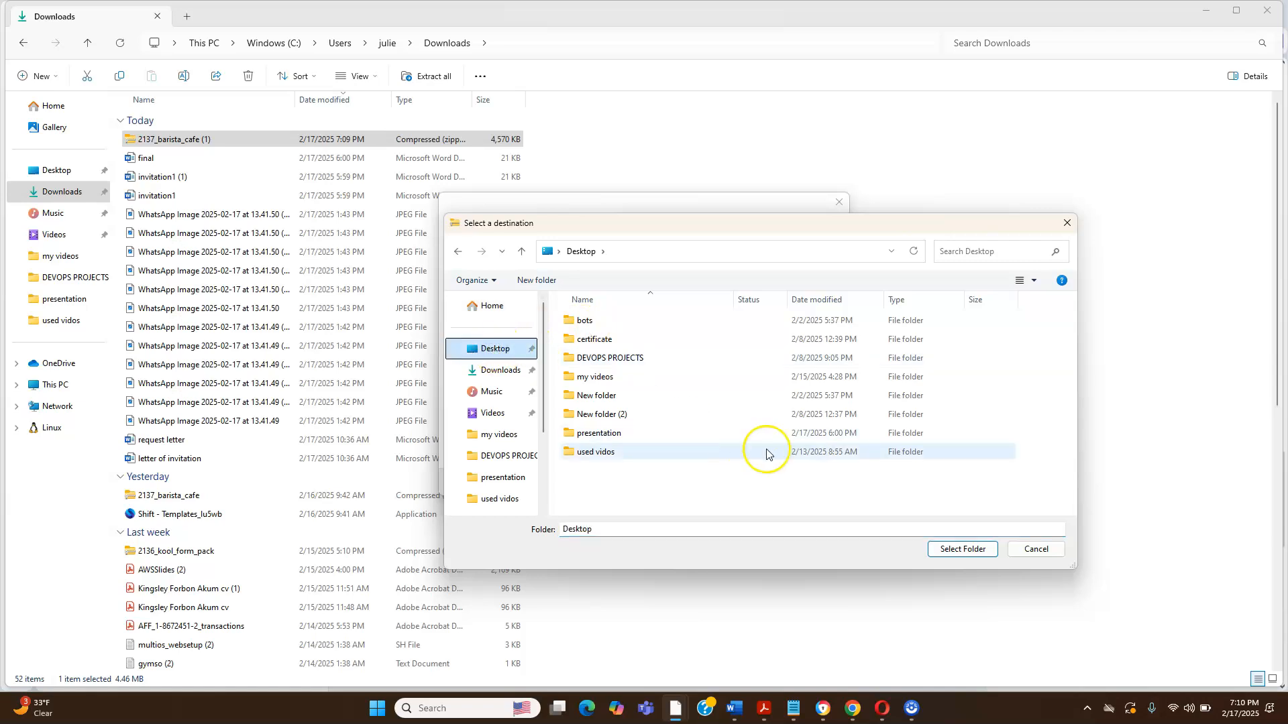
left_click(948, 550)
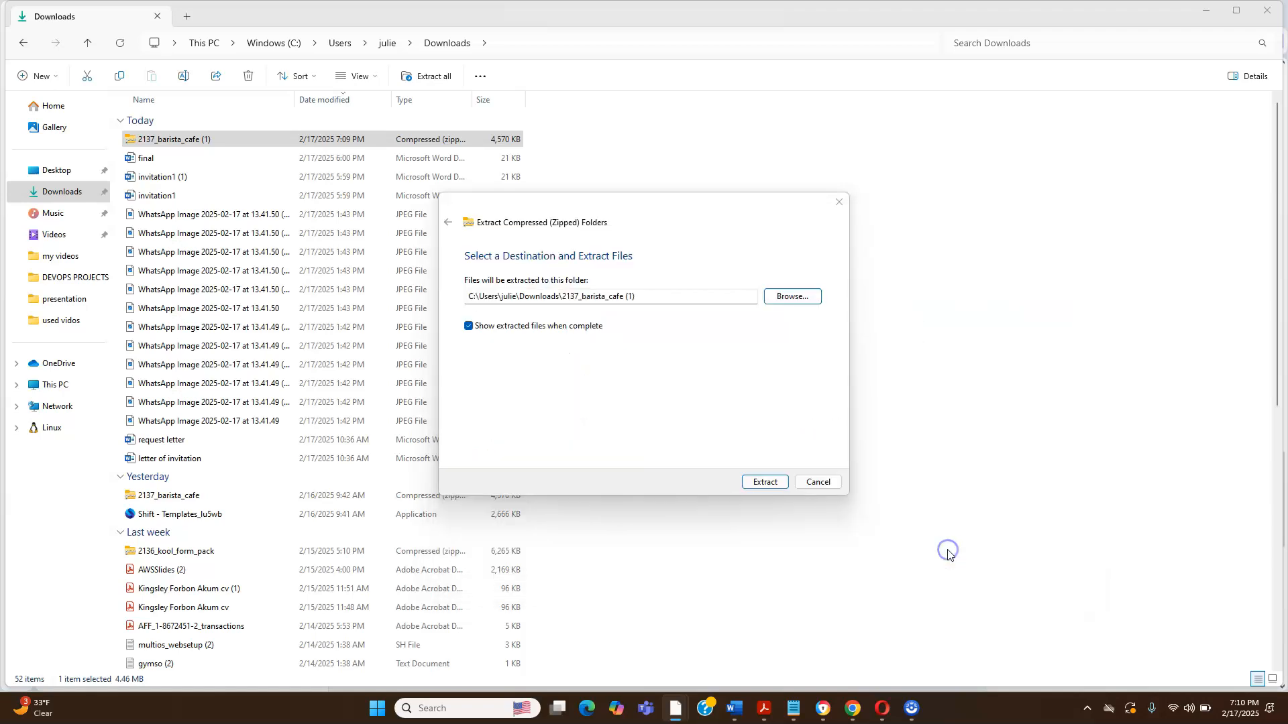
left_click(776, 489)
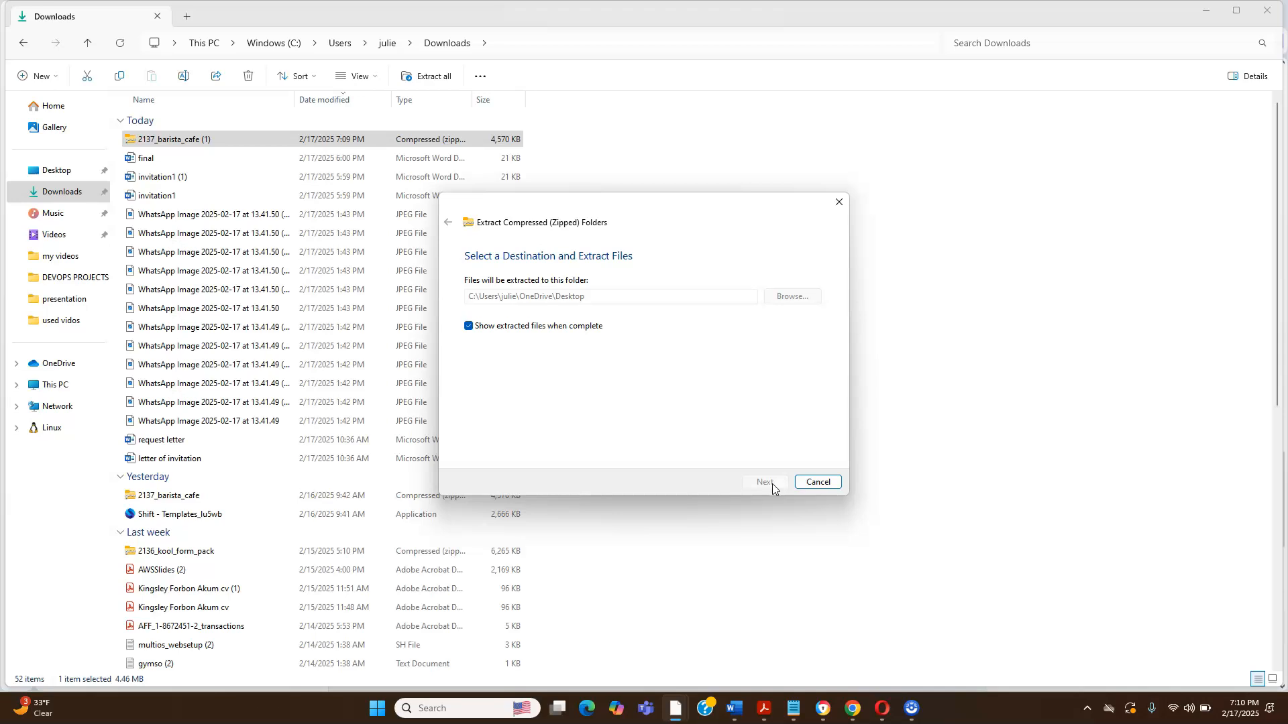
left_click(780, 489)
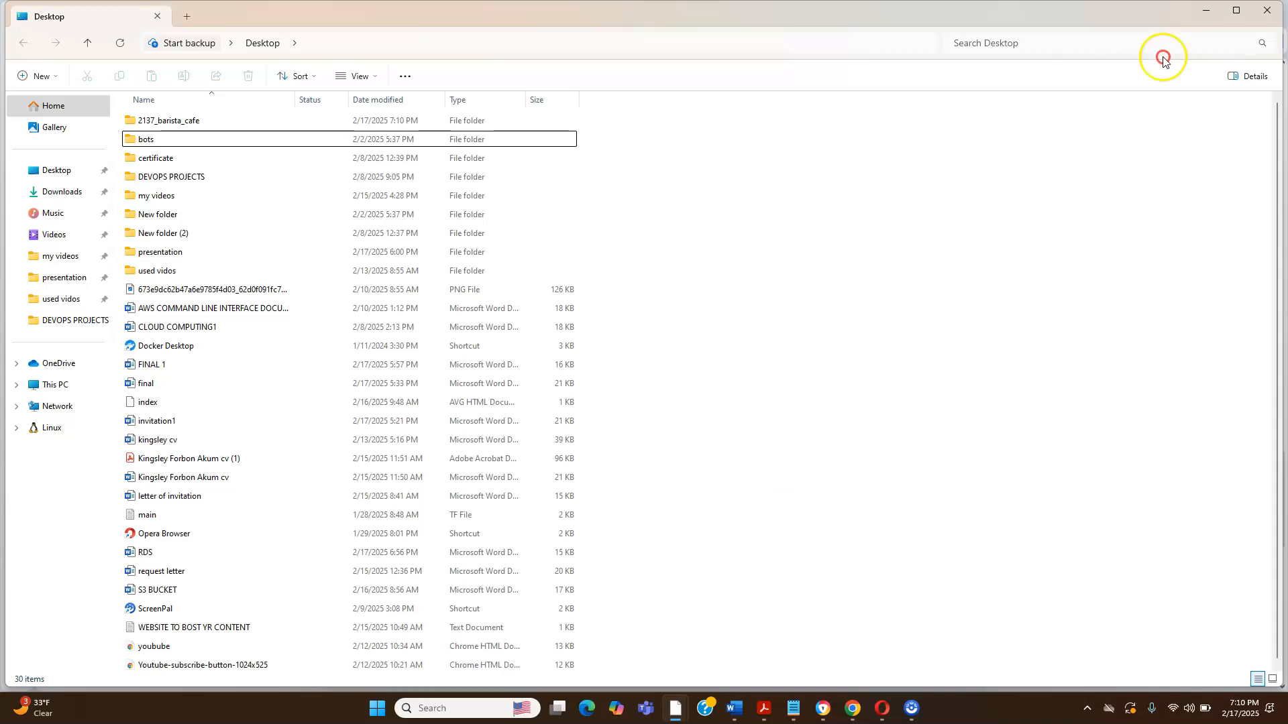
left_click(1212, 10)
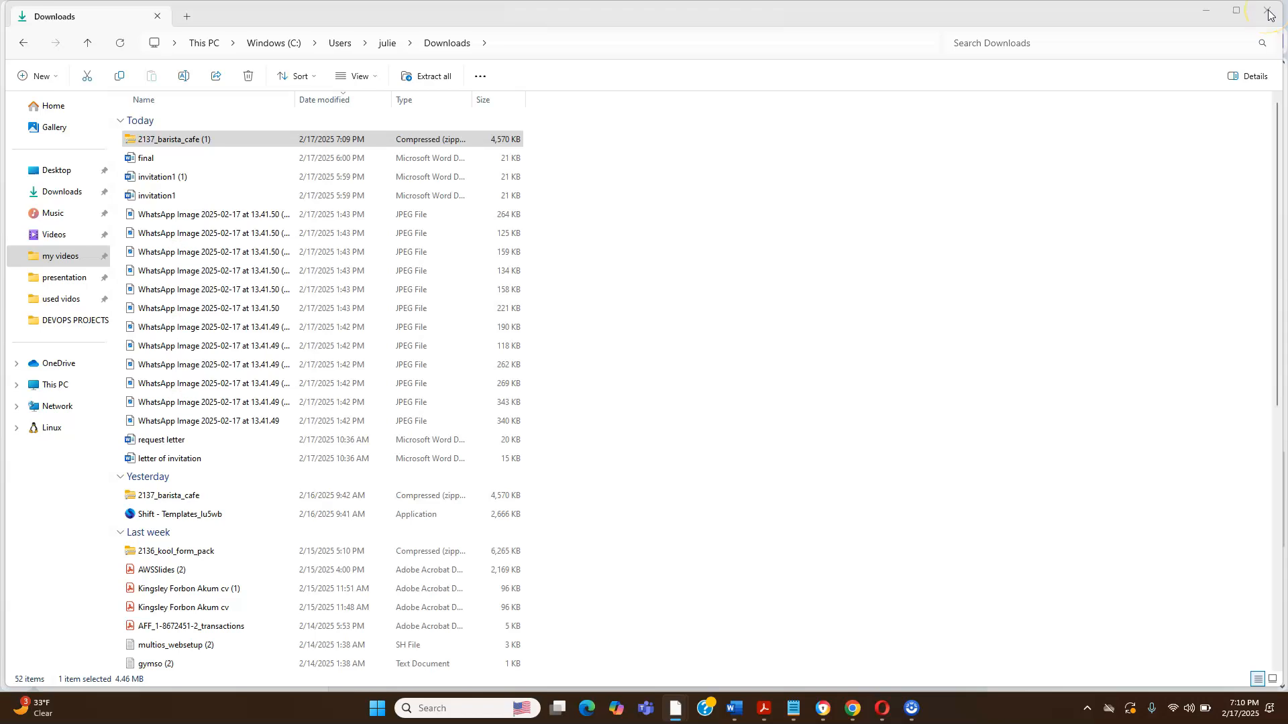
Switch to the S3 console in the browser and open the upload page of the kingsly121 bucket.
scroll(1277, 100, "down", 1)
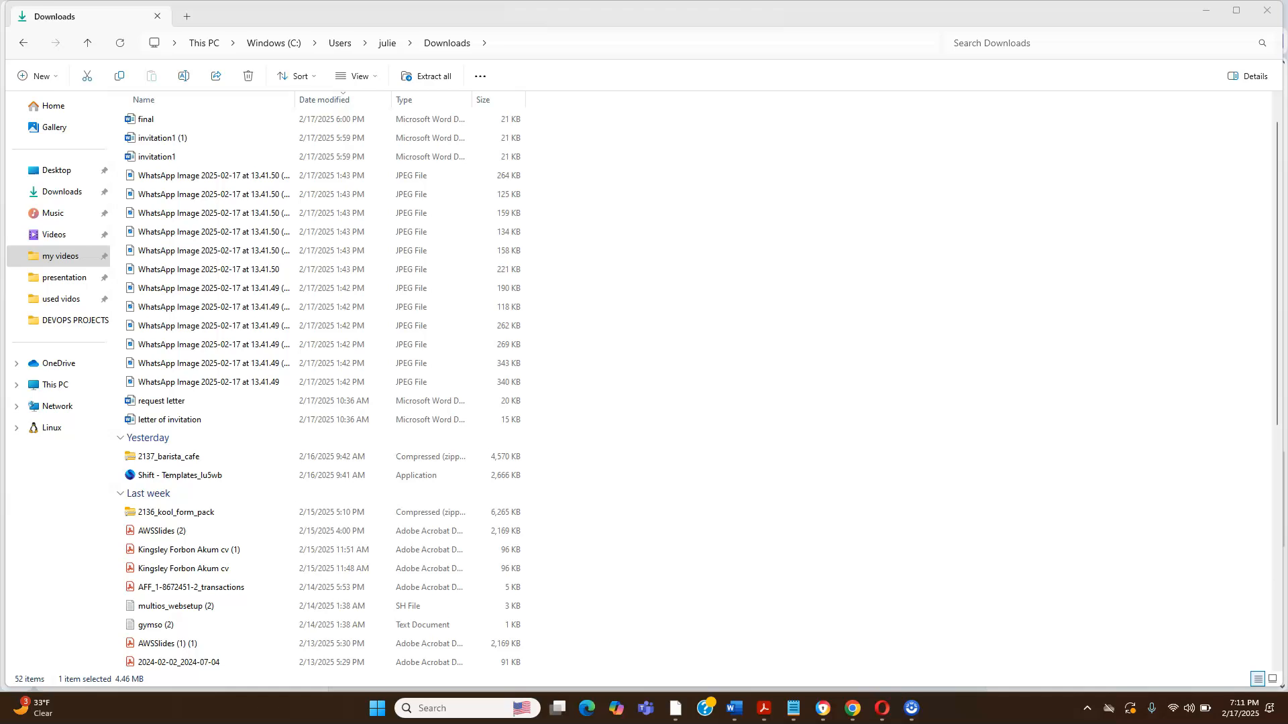
left_click(800, 433)
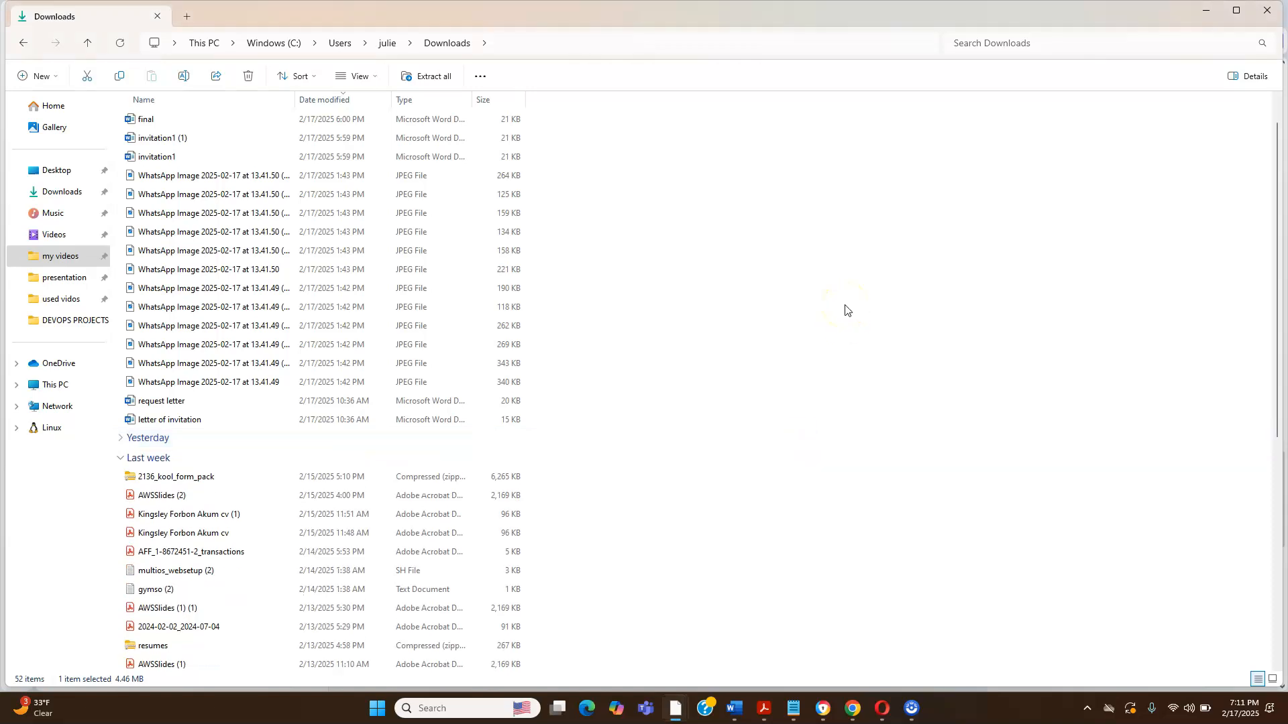
key("alt+Tab")
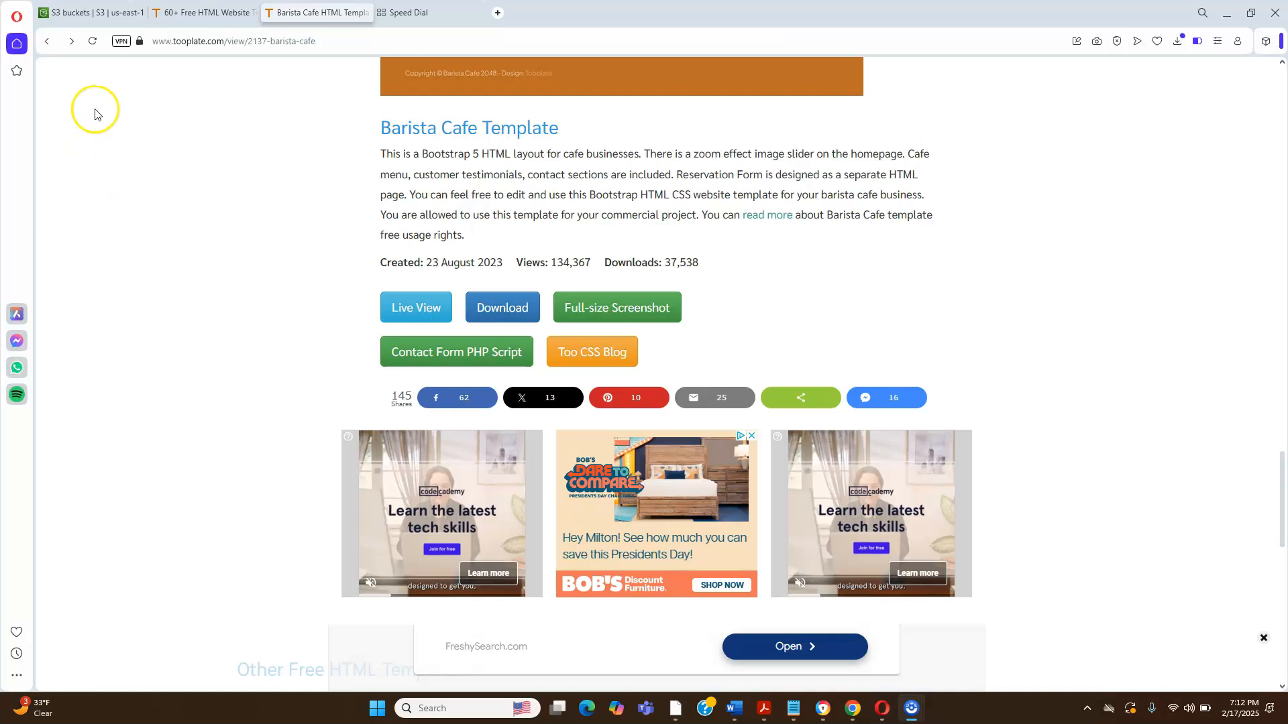
left_click(94, 12)
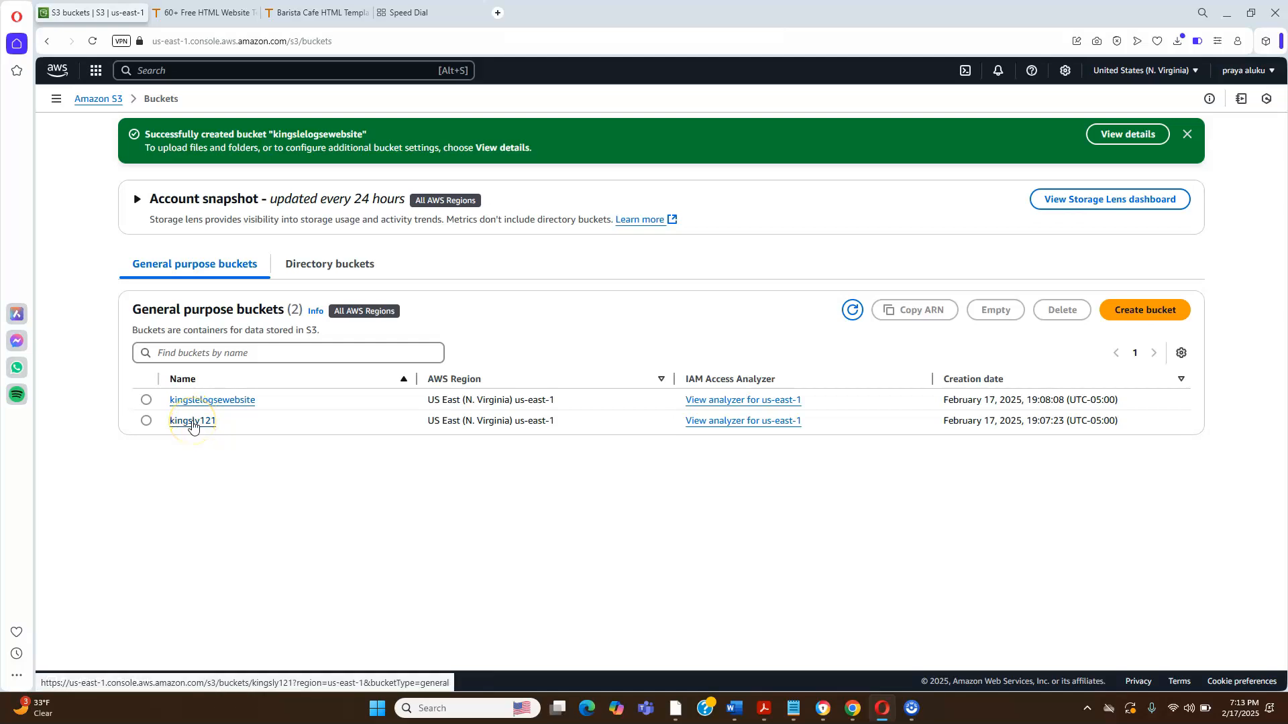
left_click(193, 423)
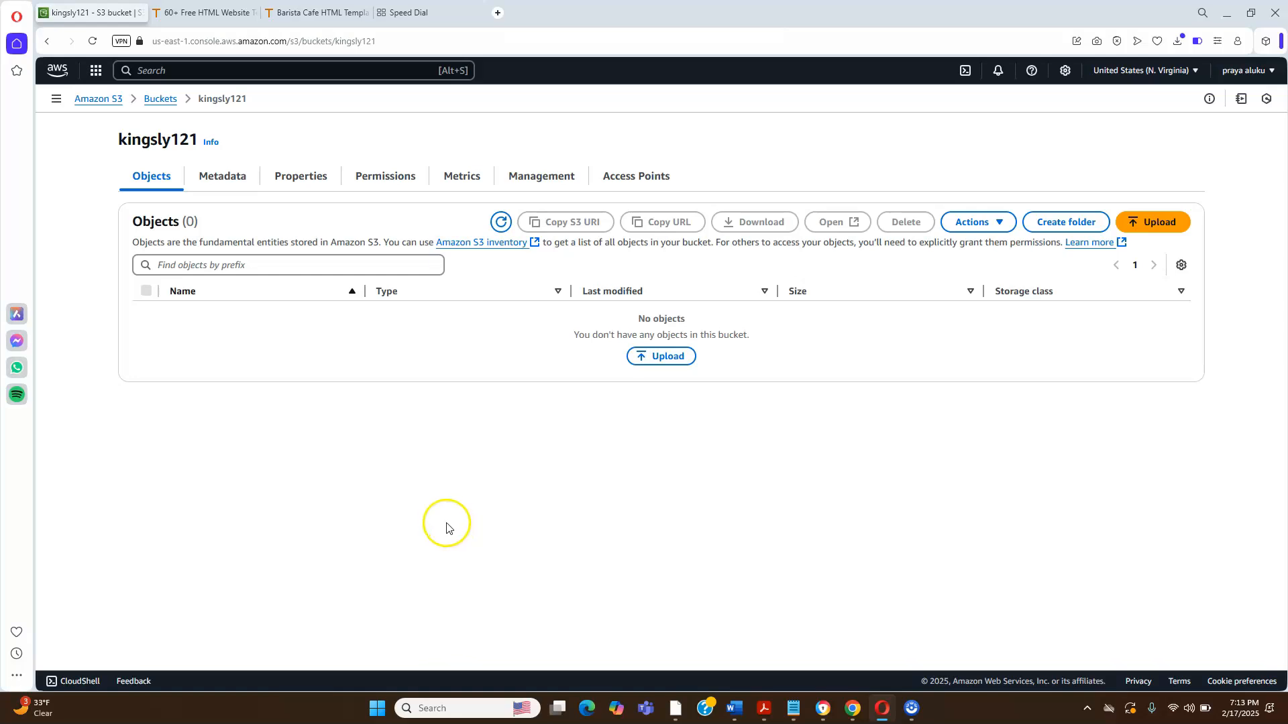
left_click(1156, 227)
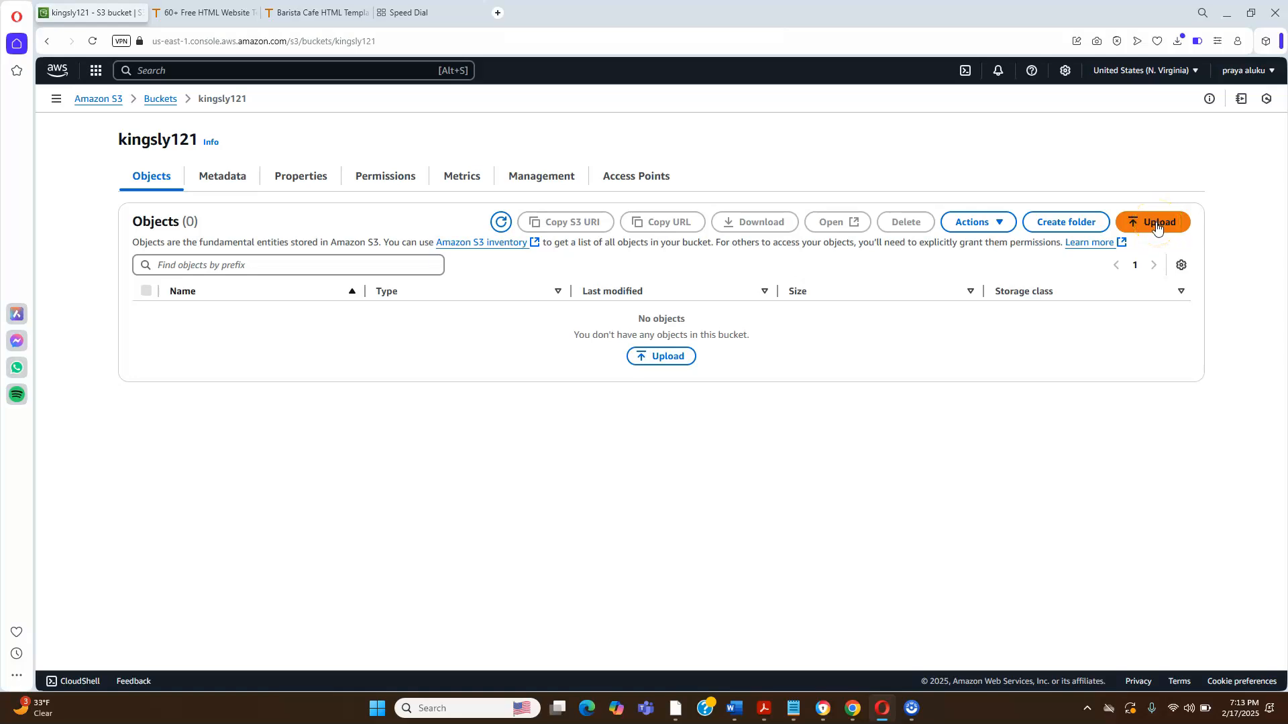
left_click(1157, 227)
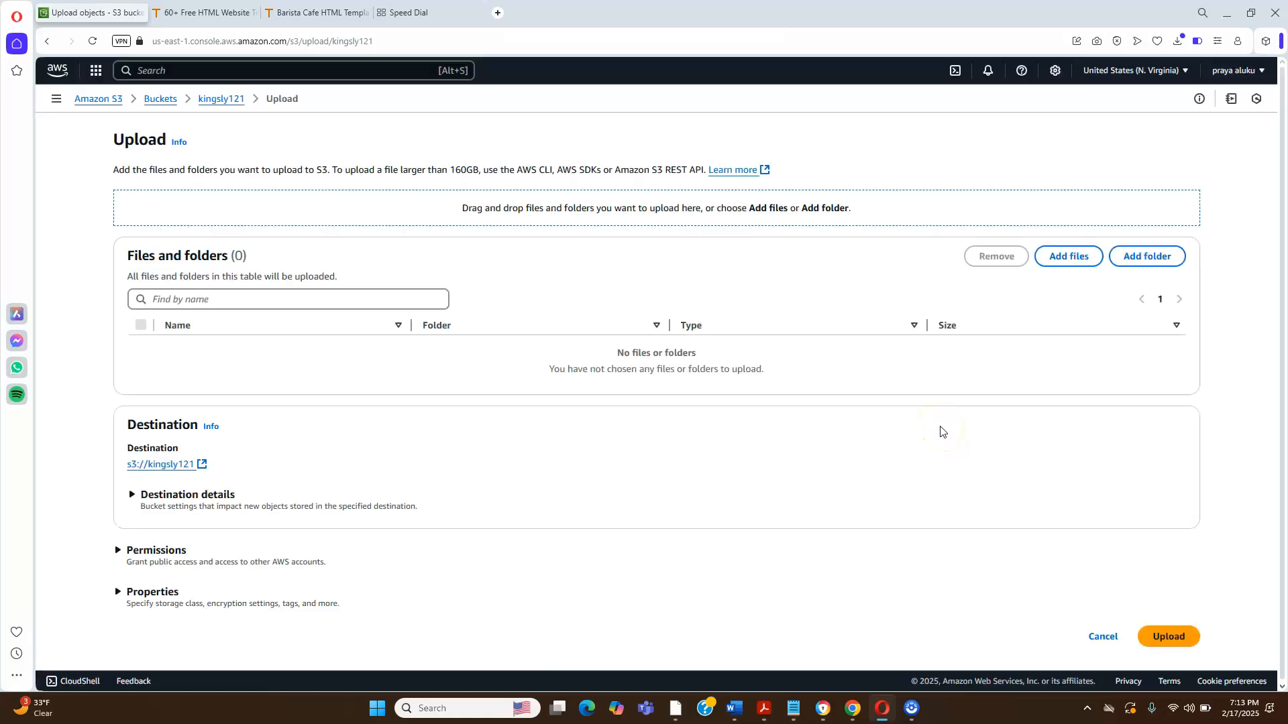
left_click(1252, 16)
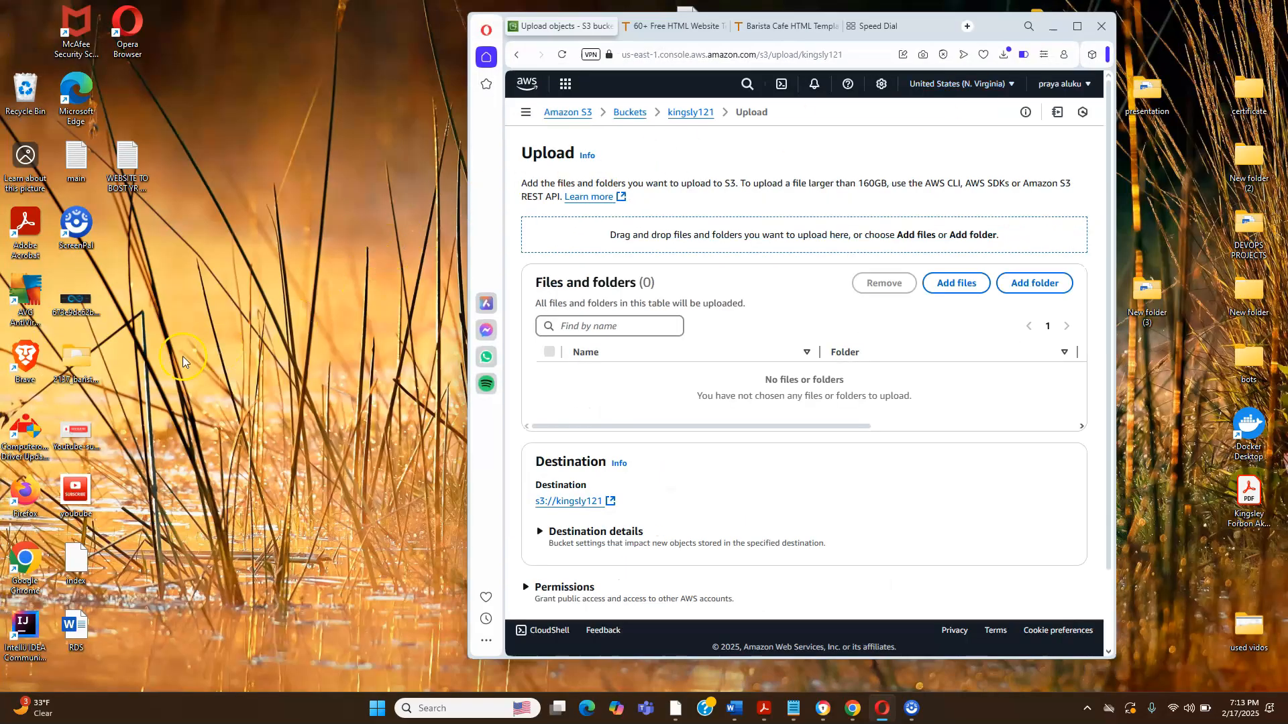
double_click(81, 362)
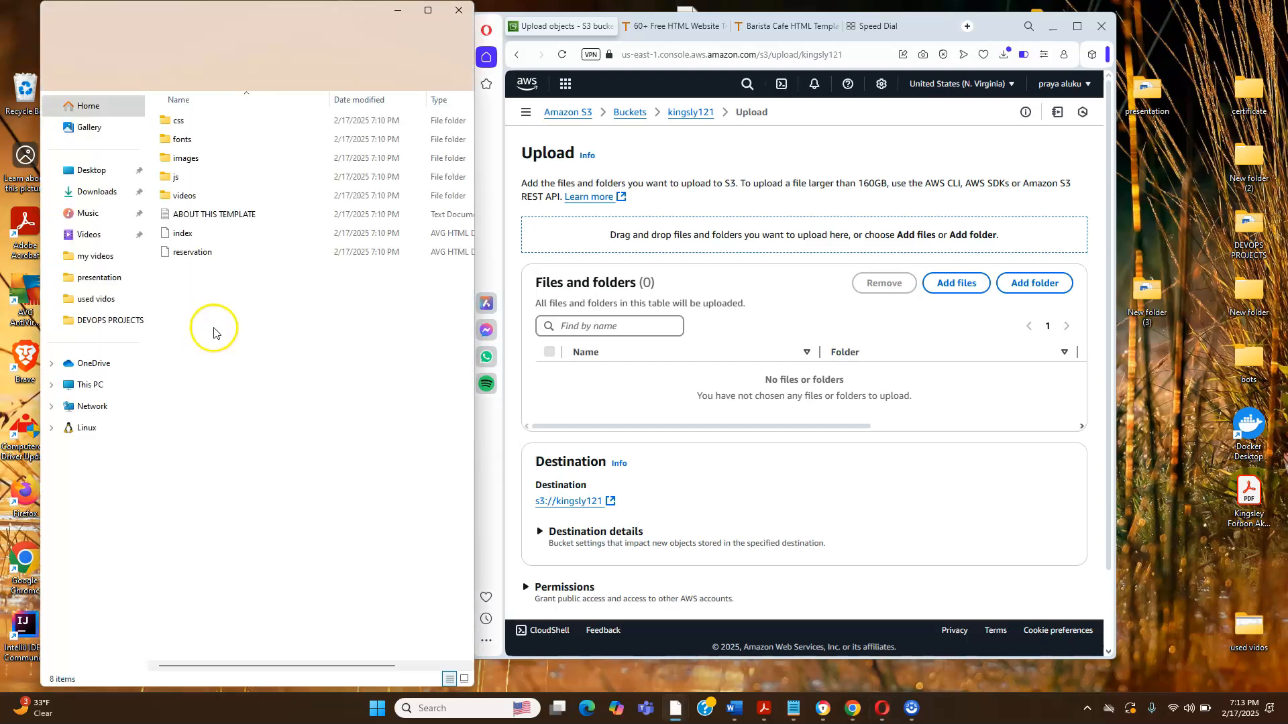
left_click_drag(402, 312, 869, 349)
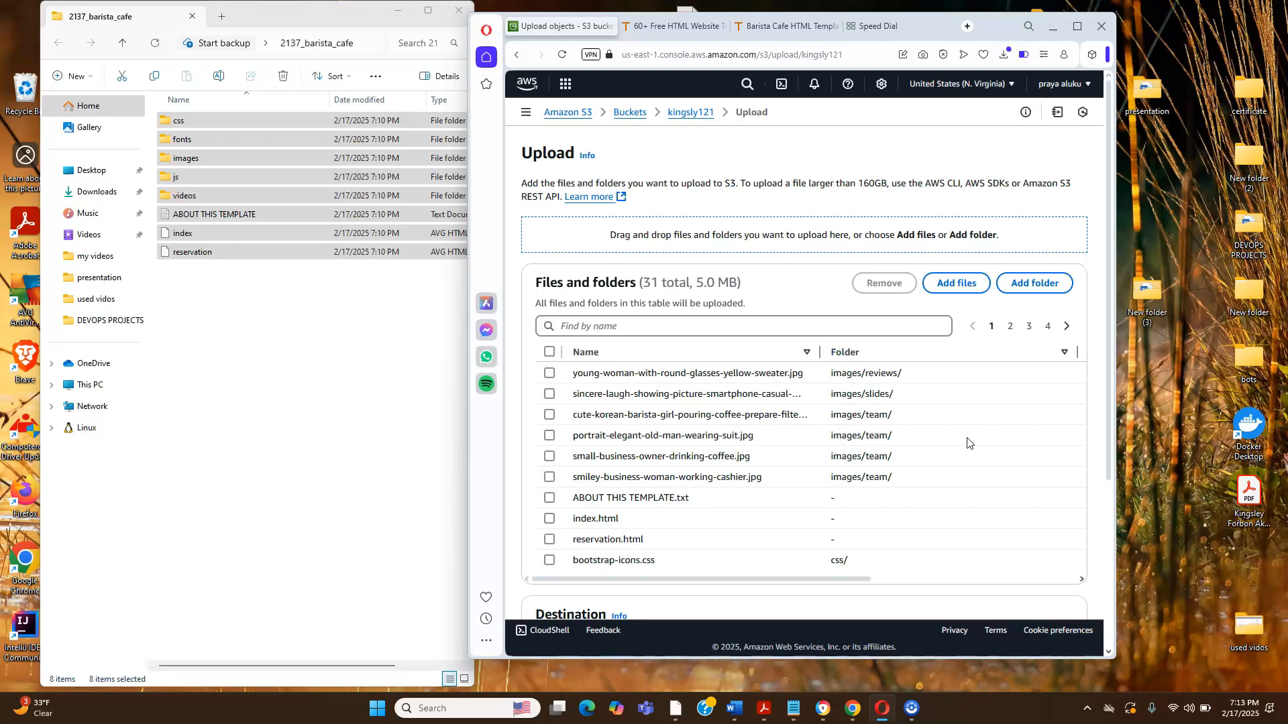
left_click(1078, 26)
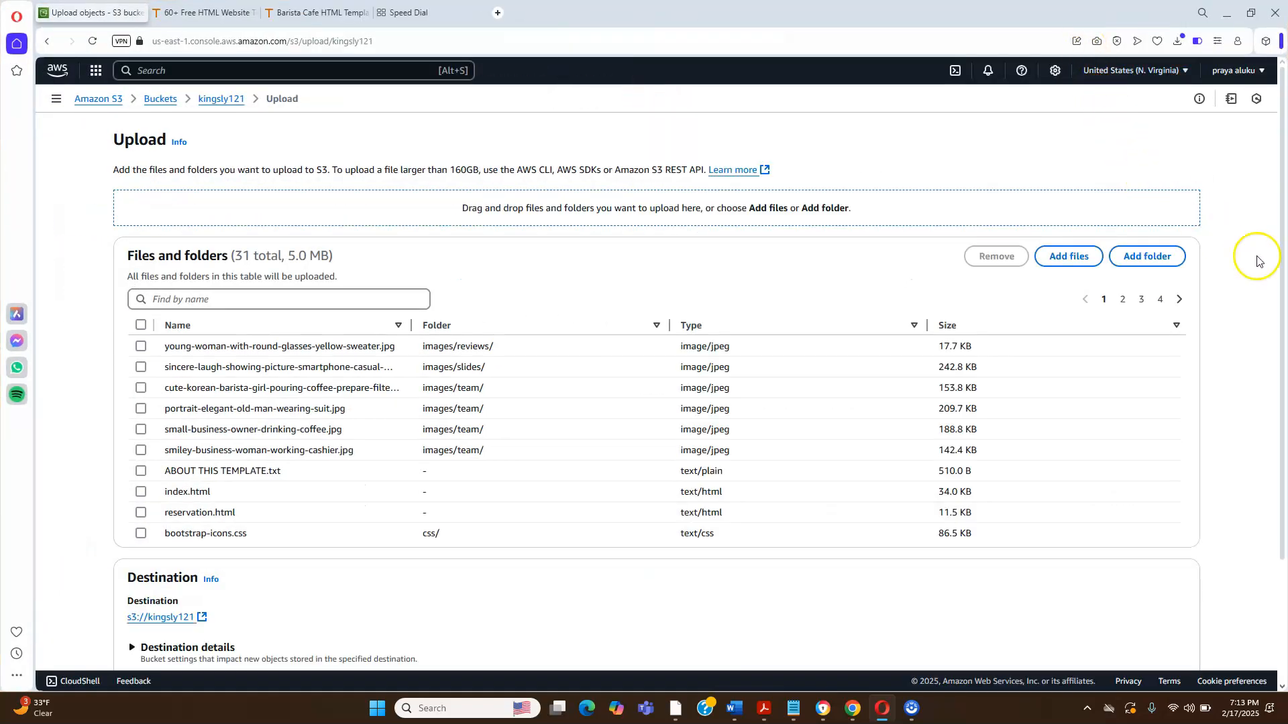
Upload the listed template files to the kingsly121 bucket and return to its object list.
left_click_drag(1281, 252, 1284, 475)
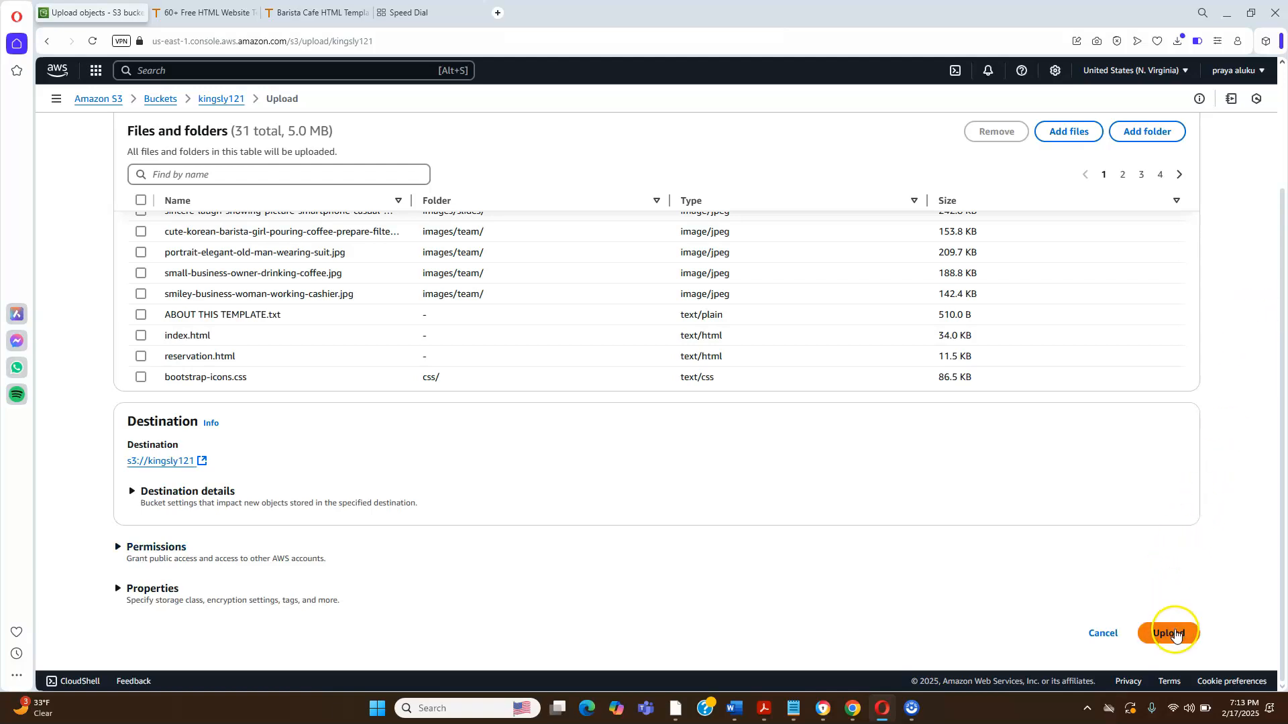
left_click(1165, 636)
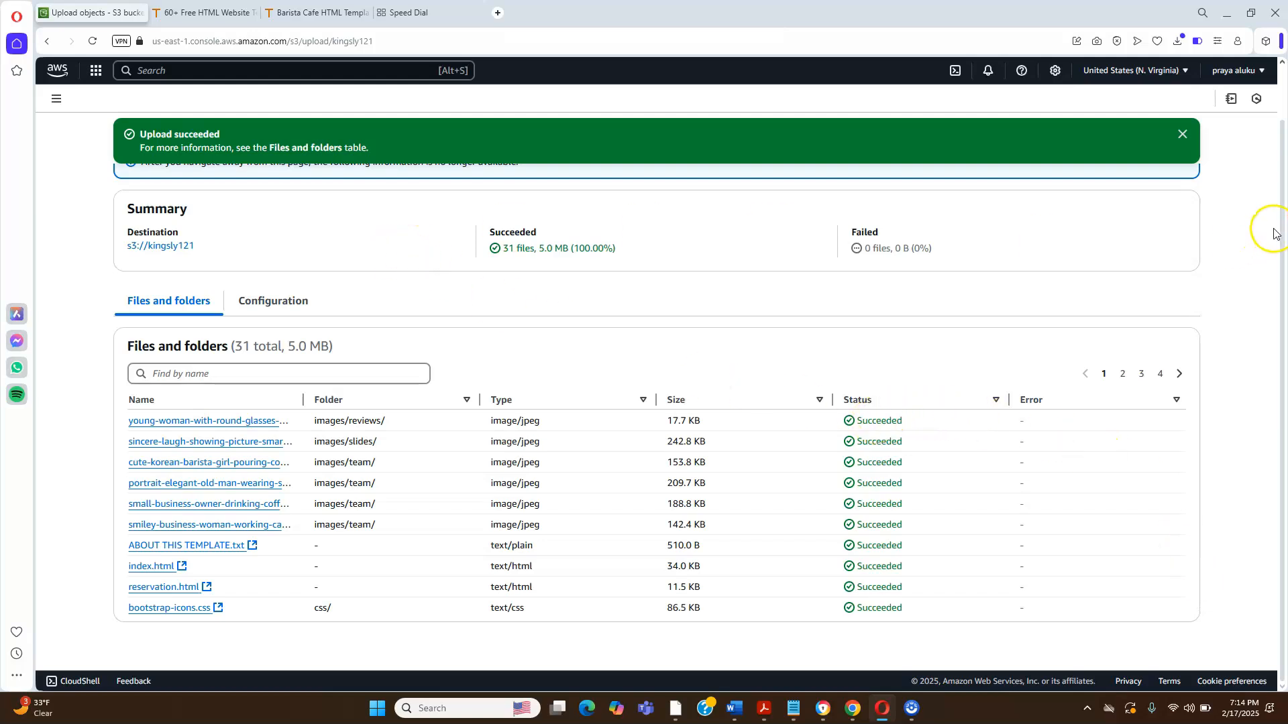
left_click(1183, 135)
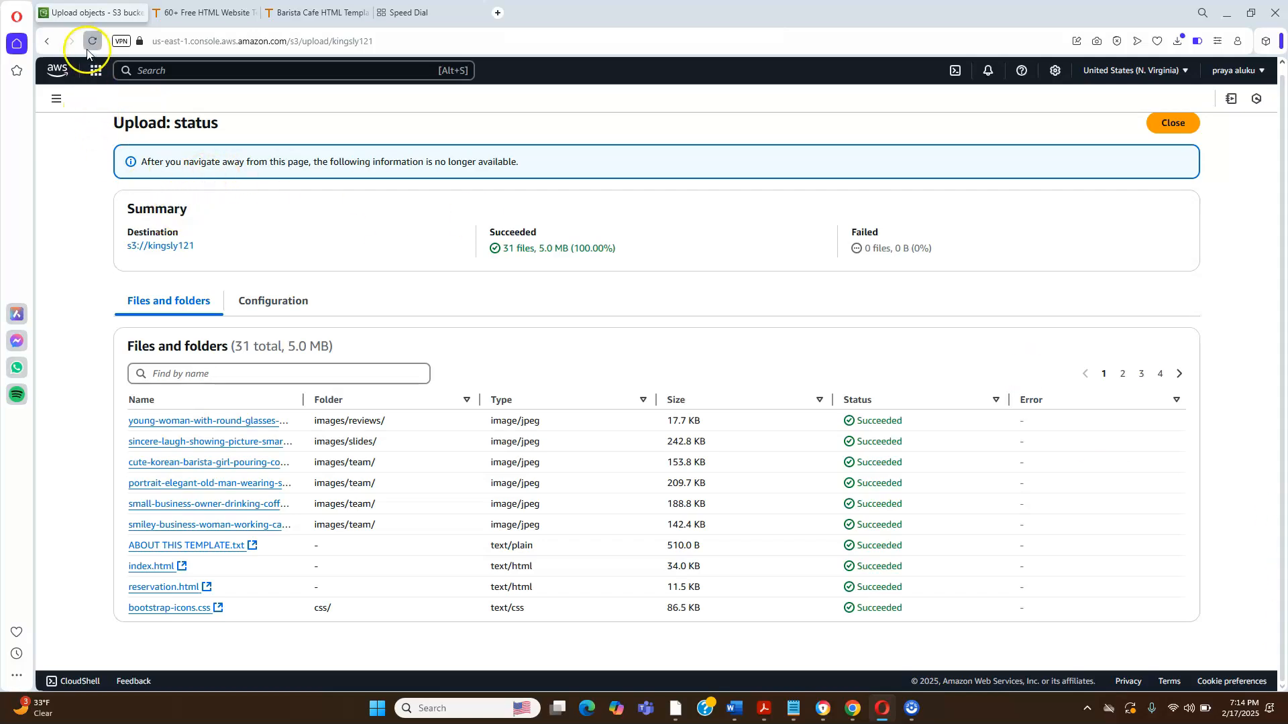
left_click(46, 42)
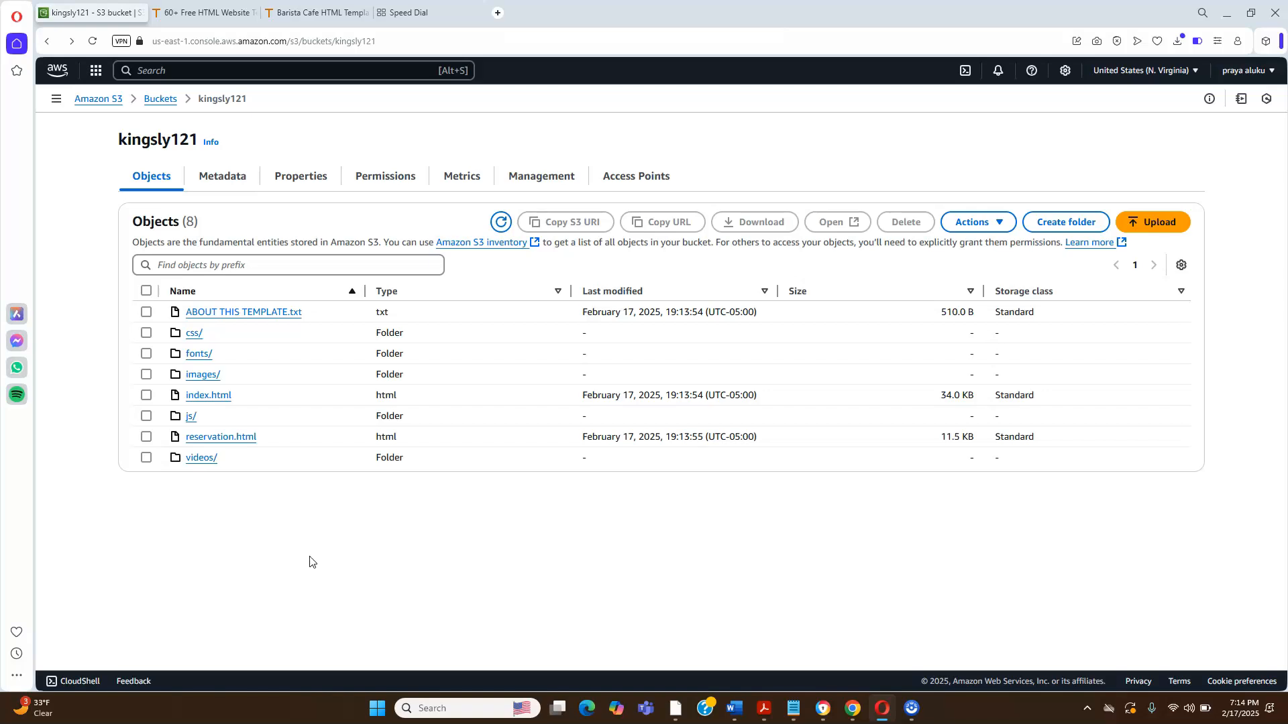
Enable Bucket Versioning in the properties of the kingsly121 bucket and save the change.
left_click(287, 177)
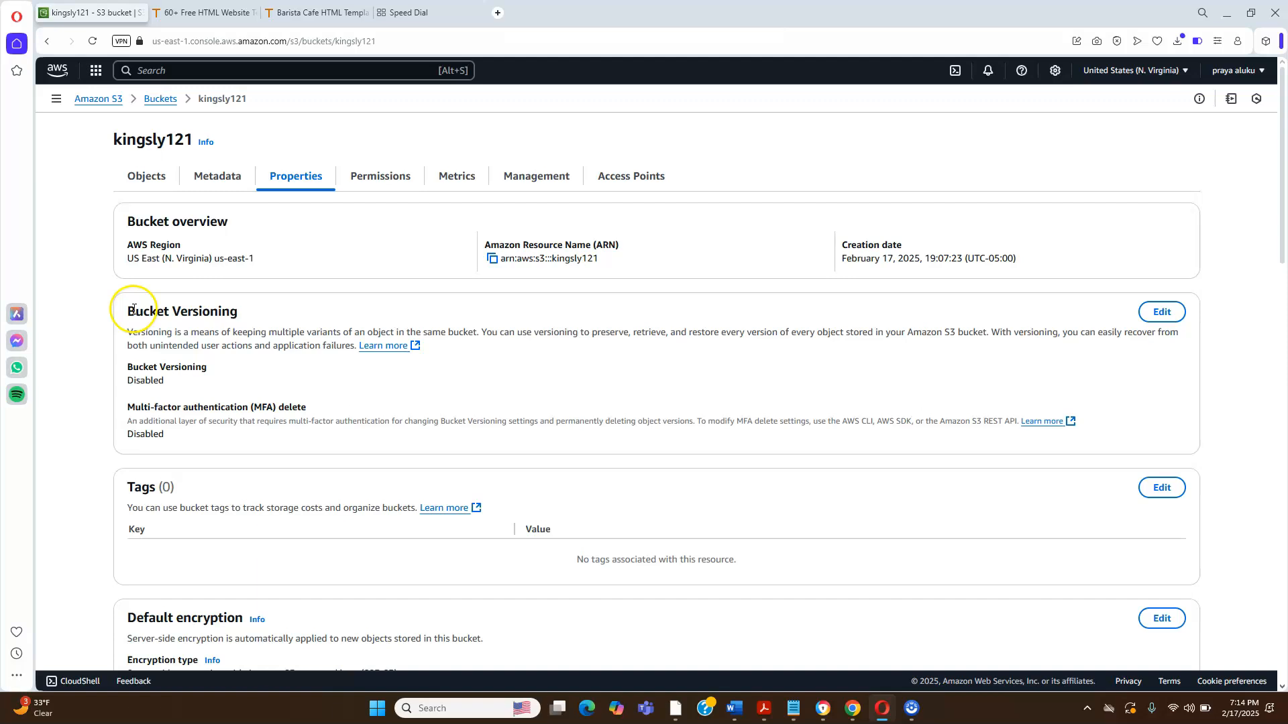
left_click(1161, 313)
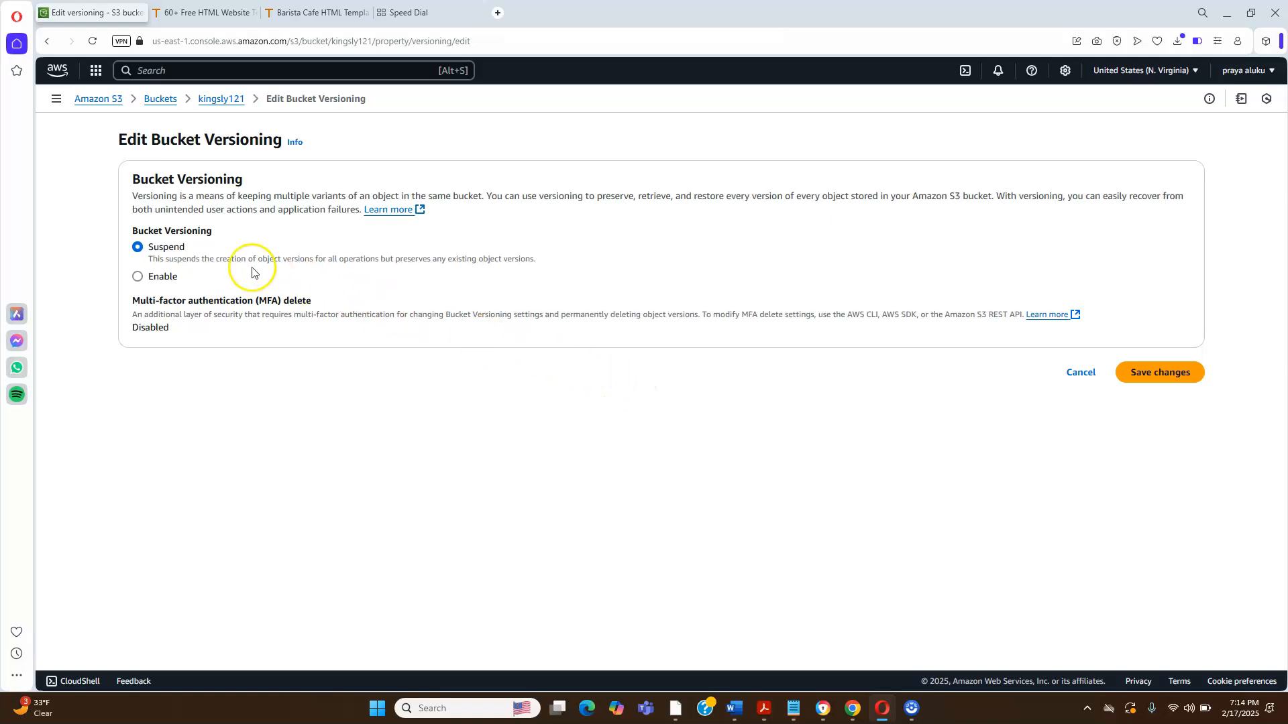
left_click(138, 277)
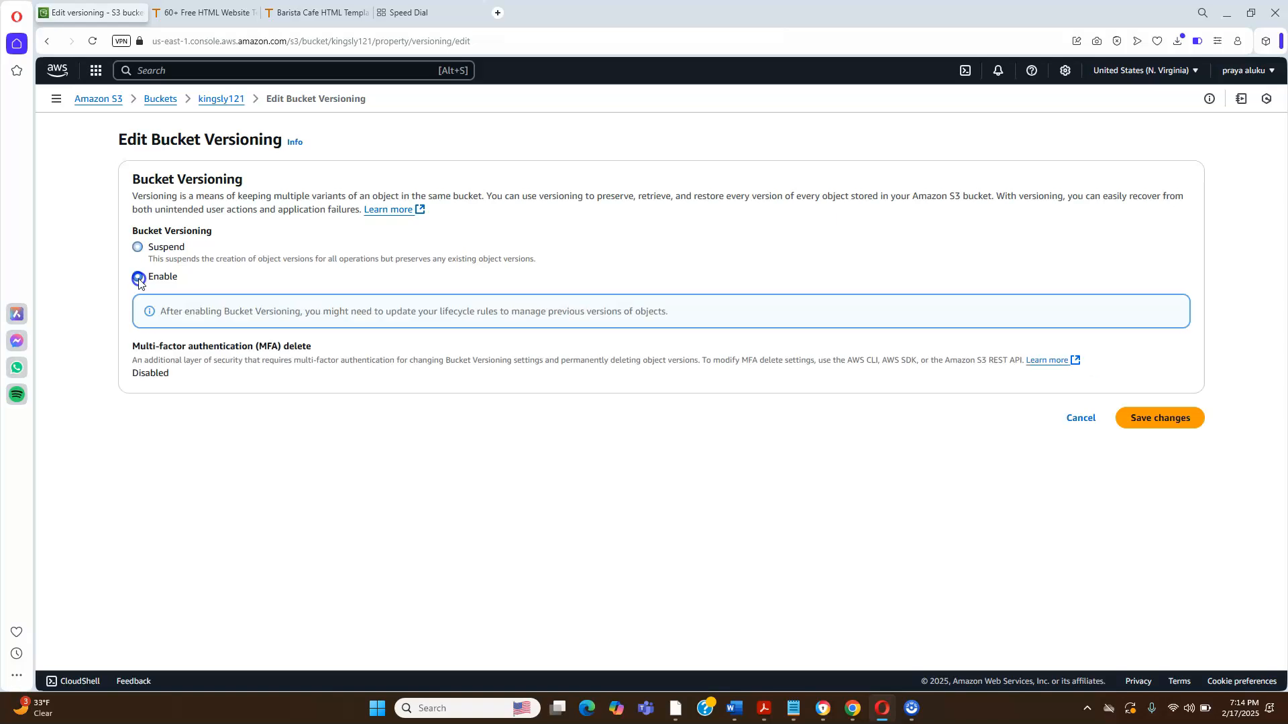
left_click(1159, 419)
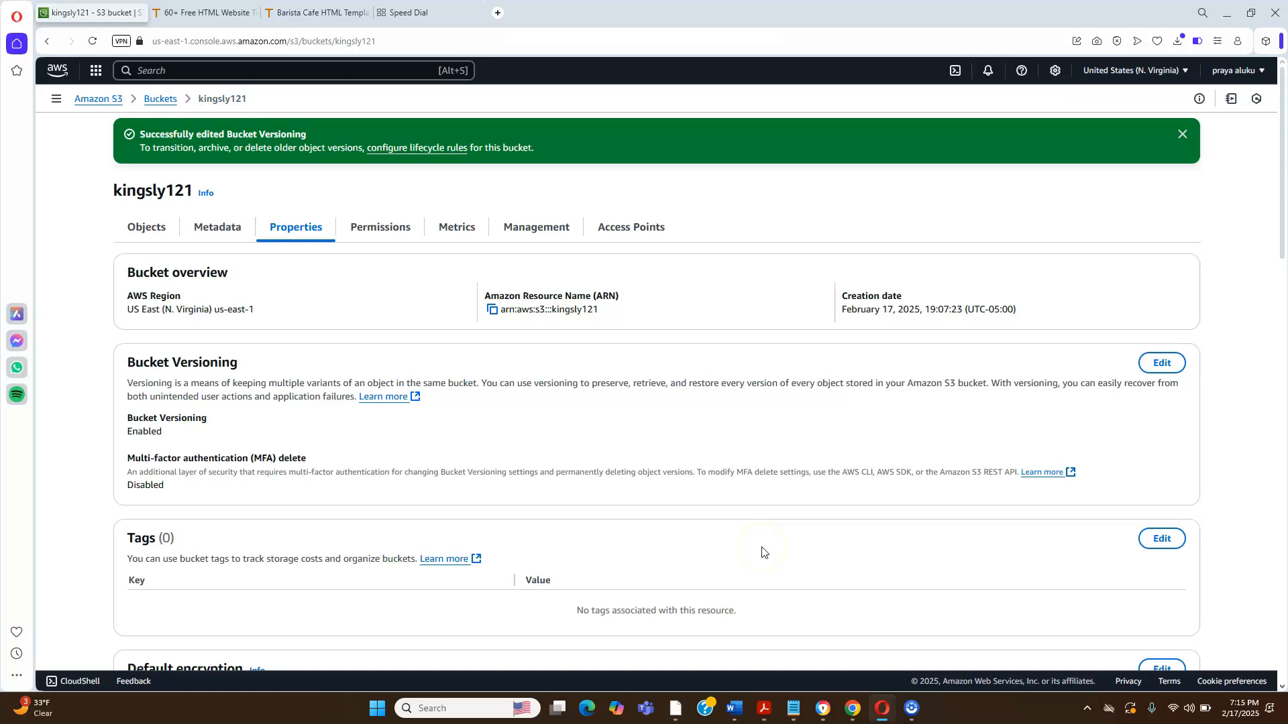
Open the server access logging settings in the kingsly121 bucket's properties and set logging to Enable.
left_click_drag(1283, 240, 1283, 292)
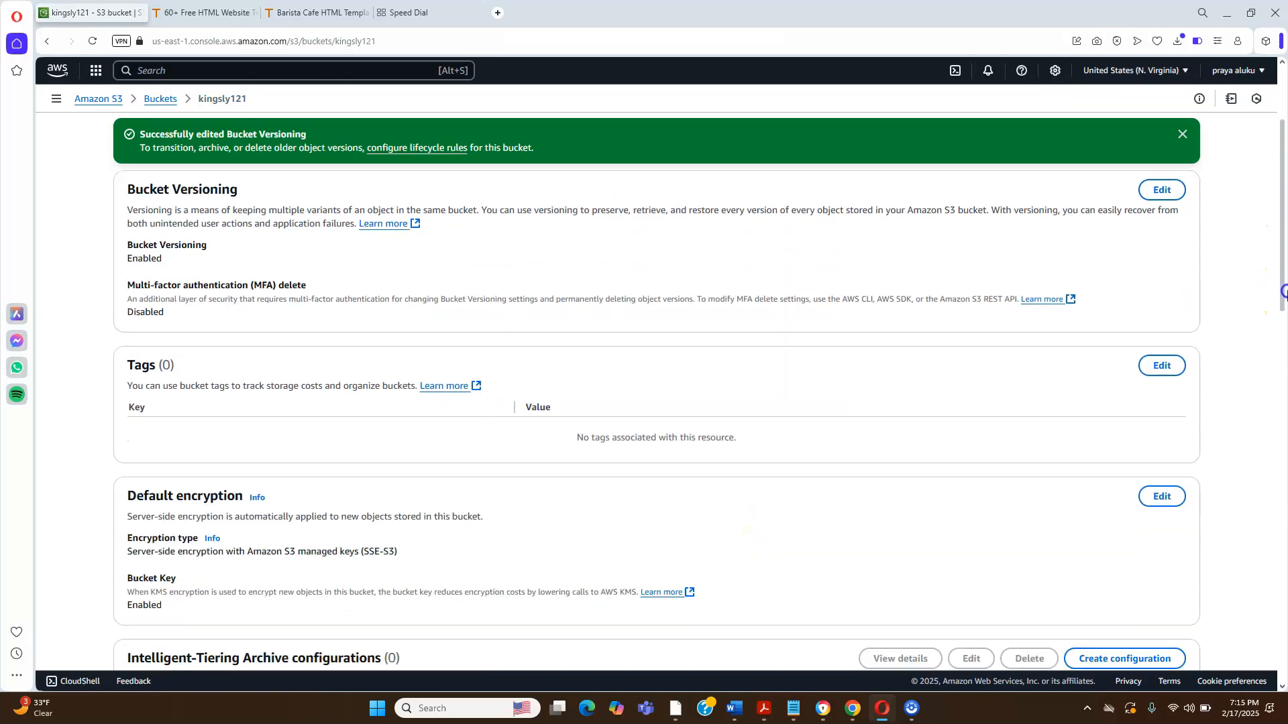
left_click(137, 361)
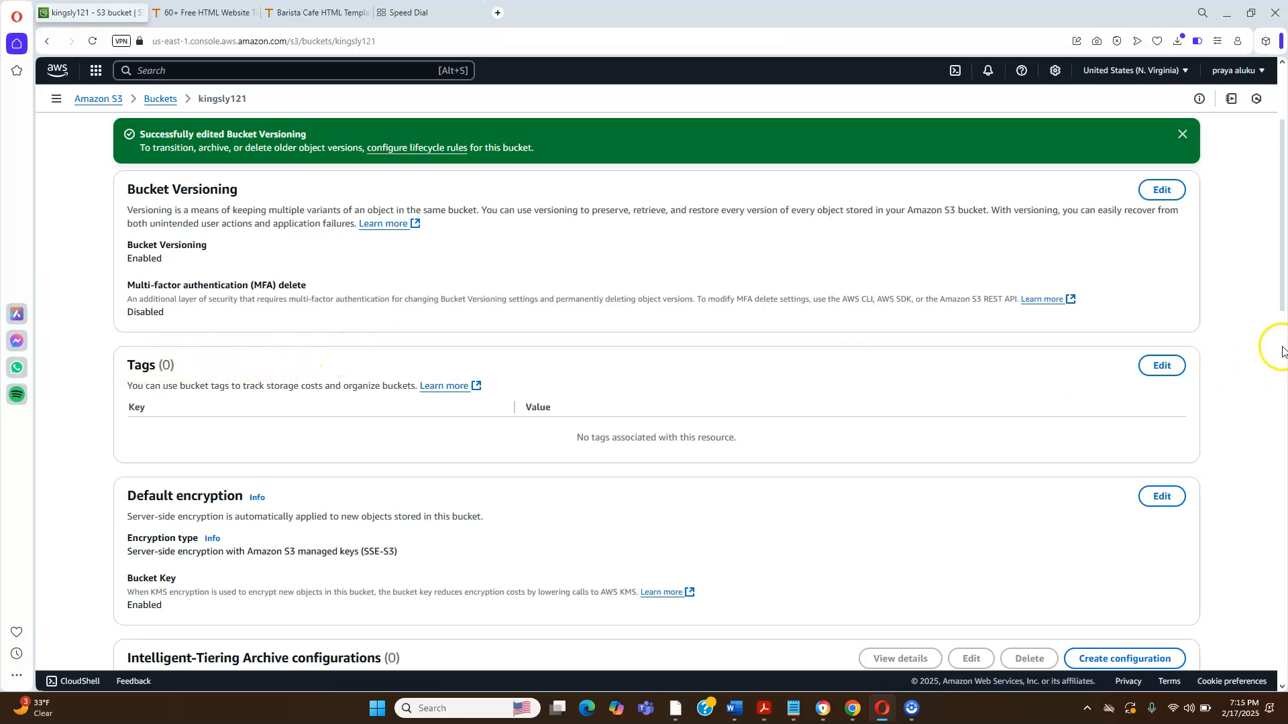
scroll(1283, 342, "down", 2)
scroll(1283, 331, "down", 2)
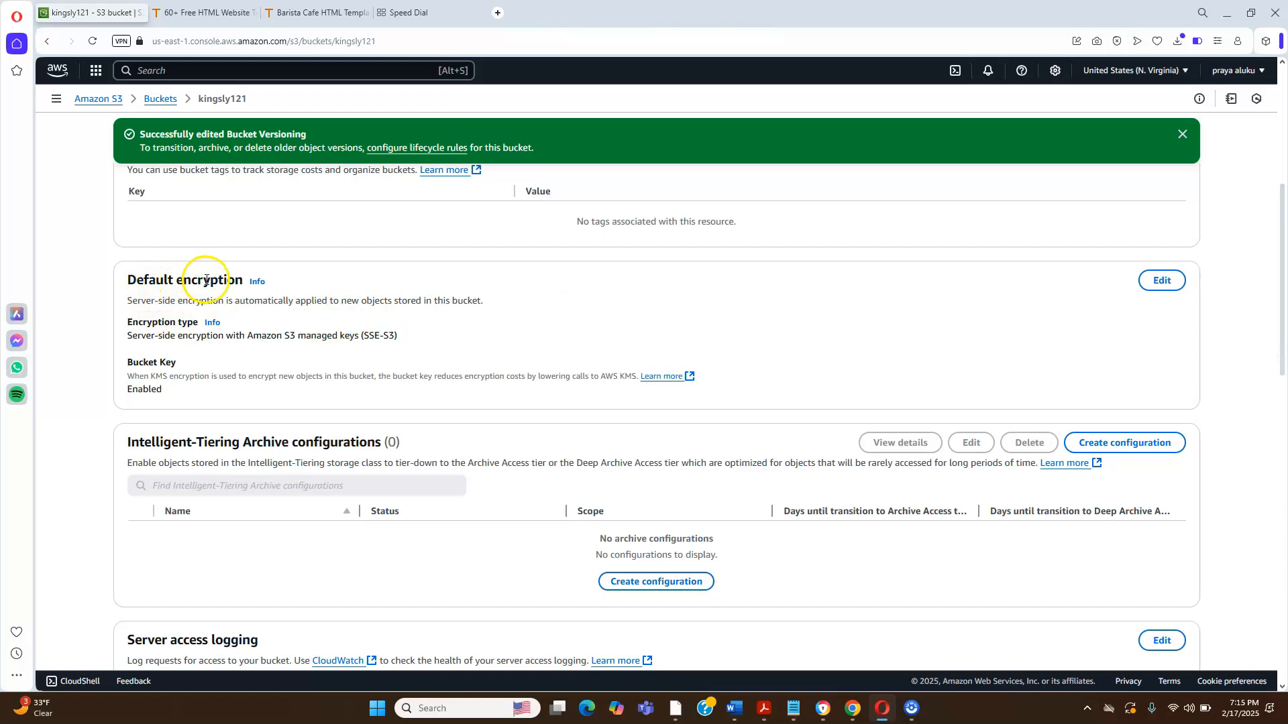
left_click_drag(1282, 331, 1283, 422)
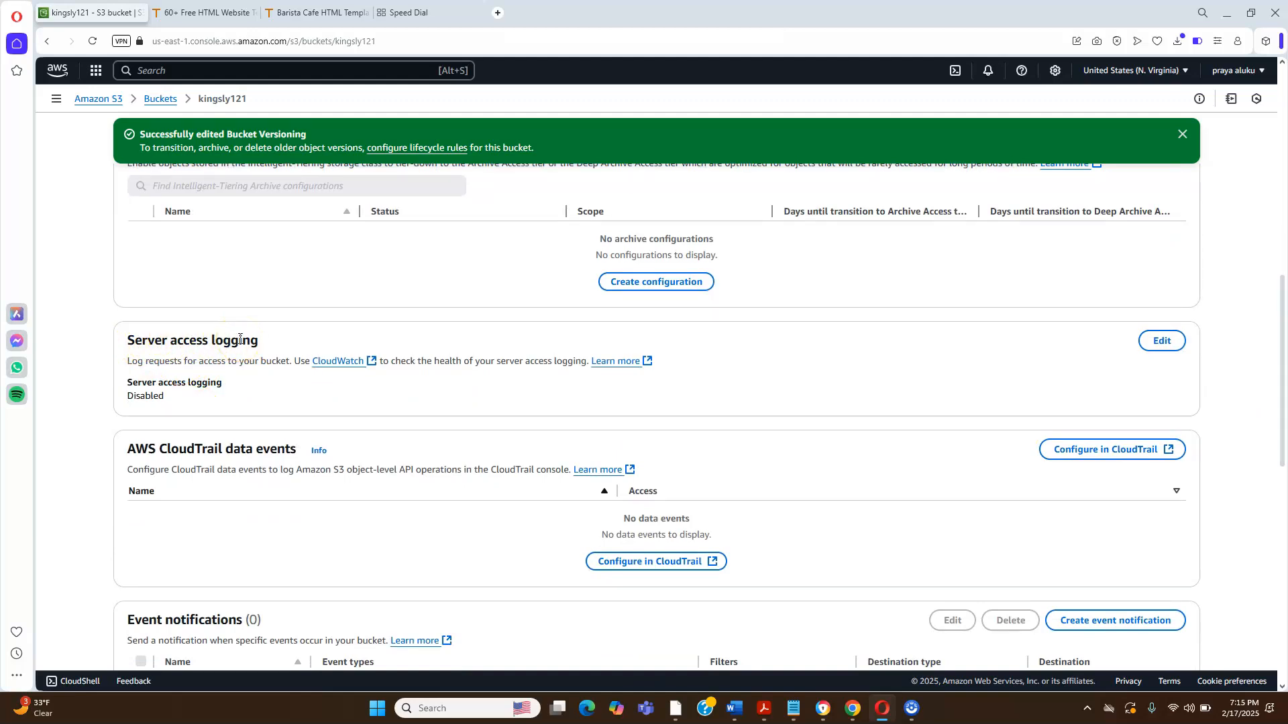
left_click(1151, 343)
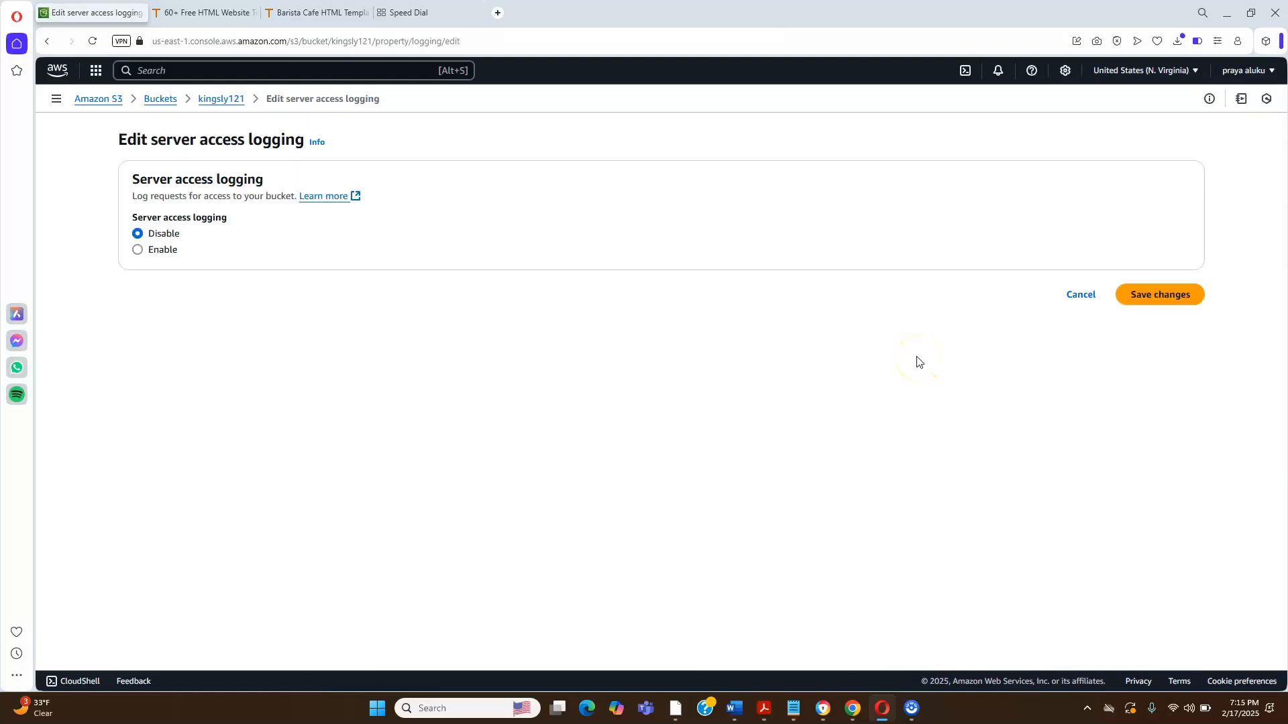
left_click(138, 252)
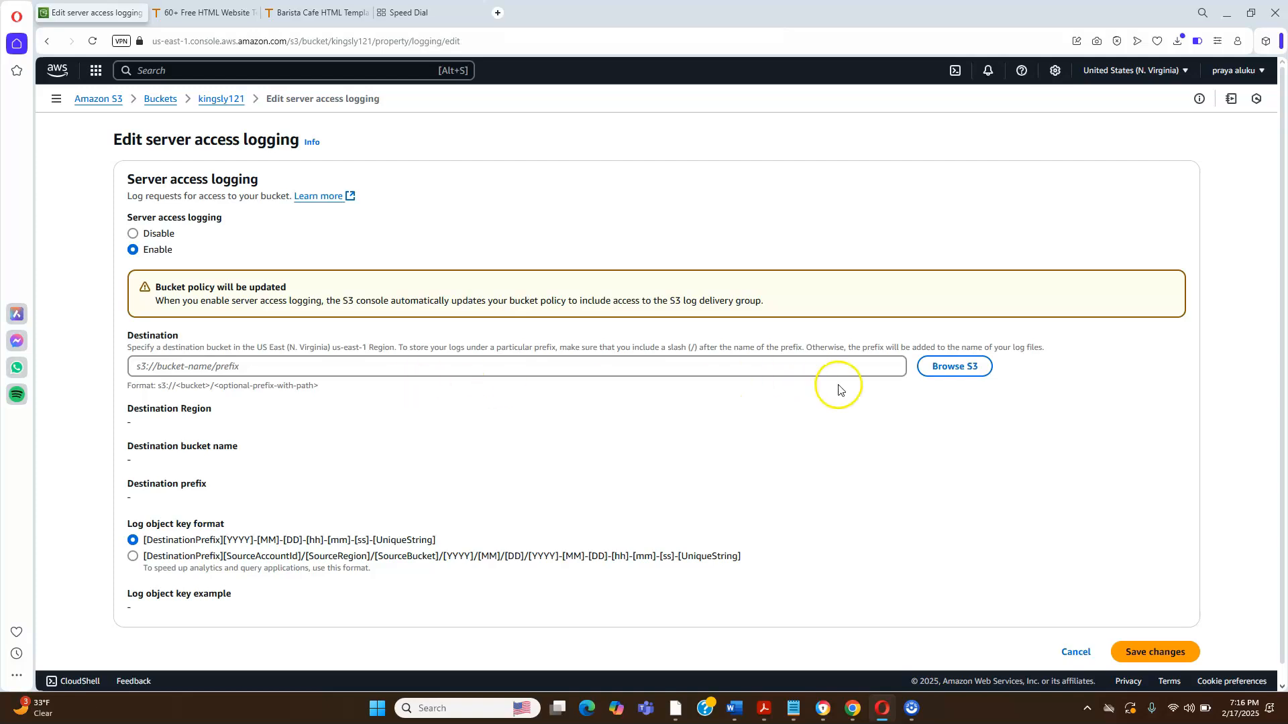
Choose the kingslelogsewebsite bucket as the log destination and save the server access logging changes.
left_click(943, 366)
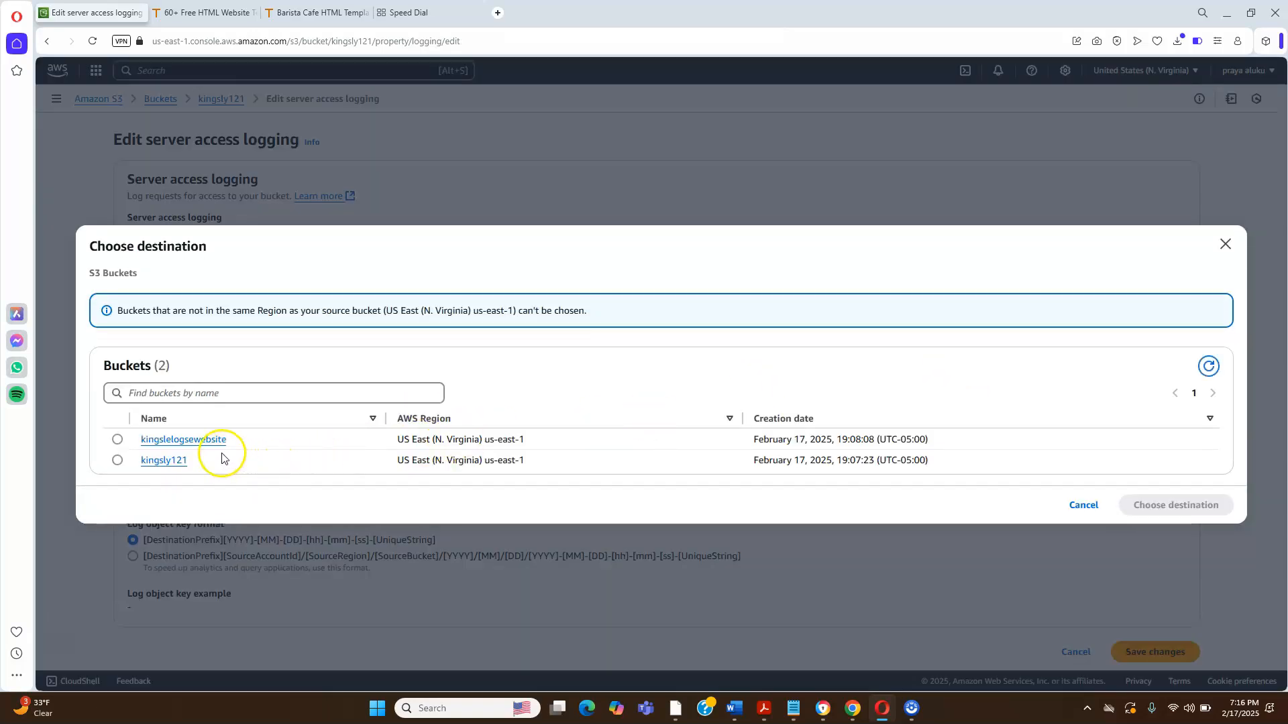
left_click(119, 440)
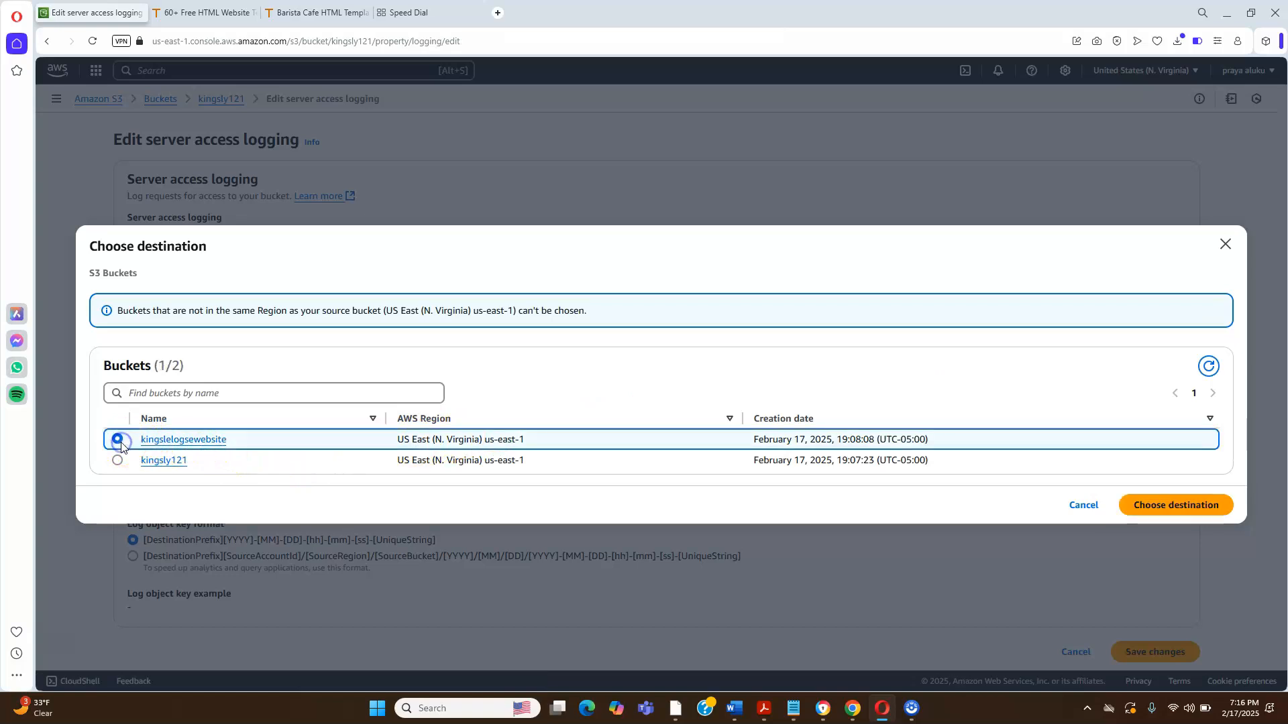
left_click(1165, 505)
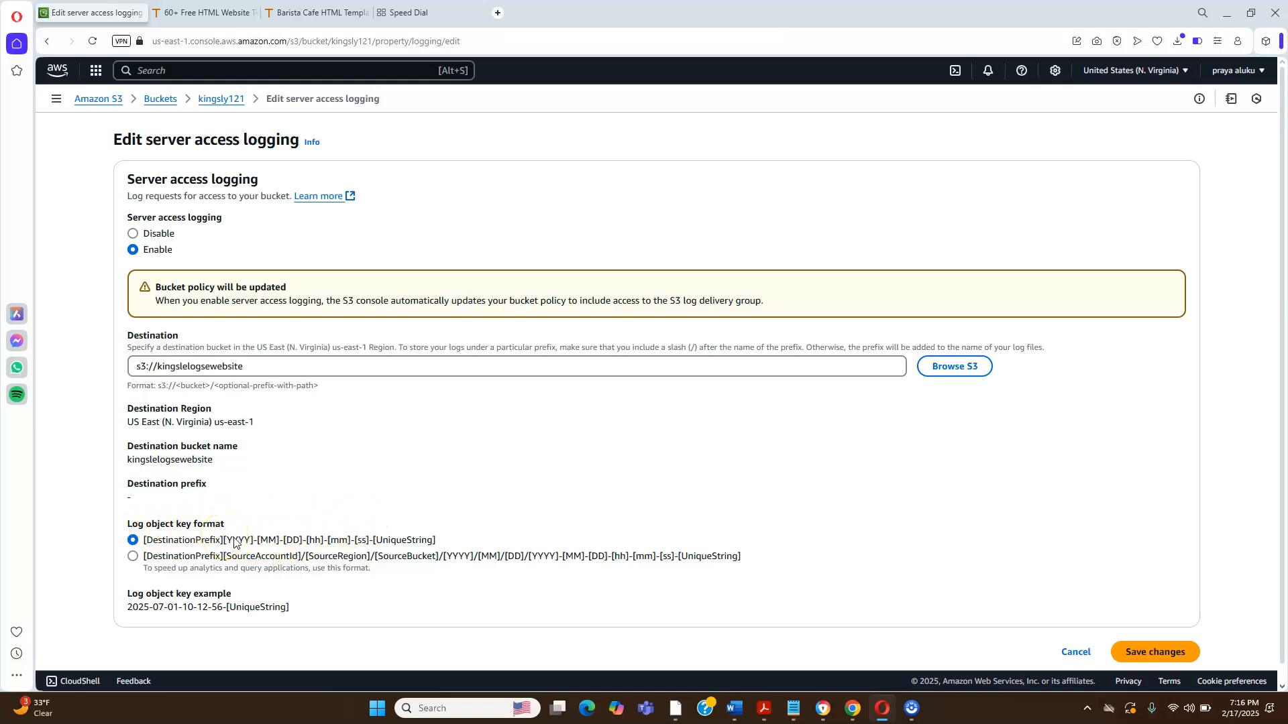
left_click_drag(239, 540, 241, 540)
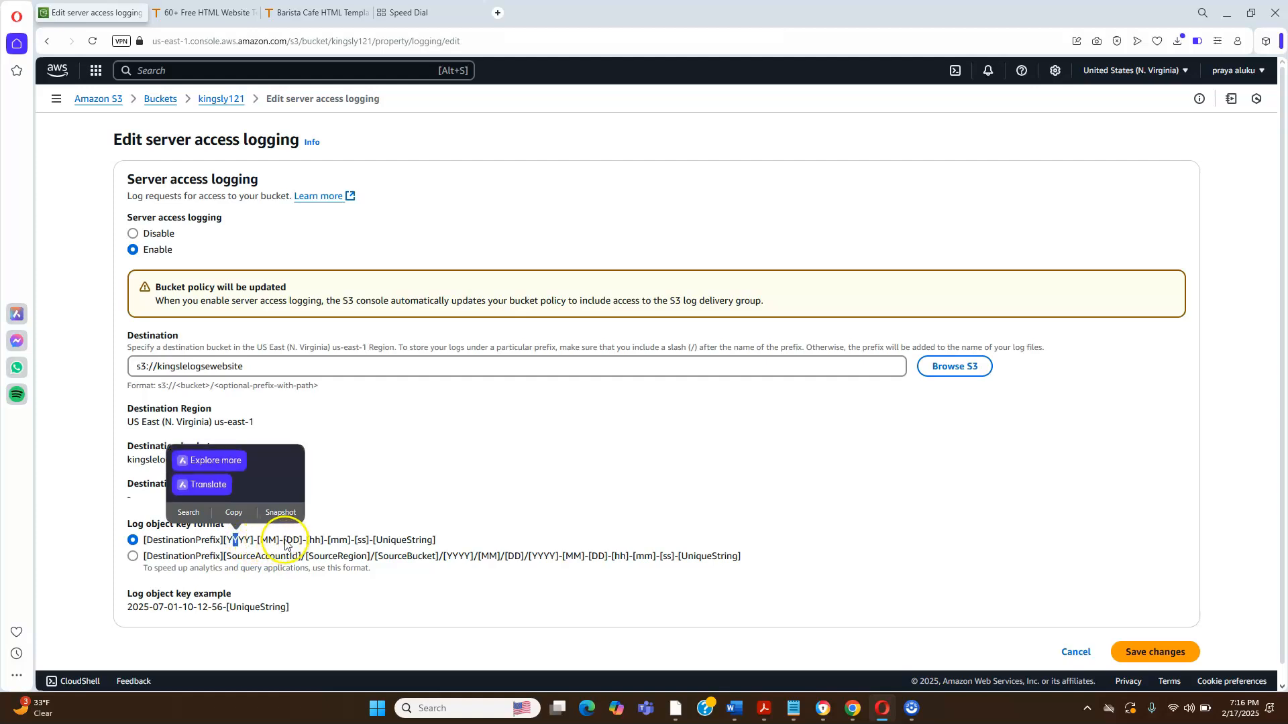
left_click(1148, 654)
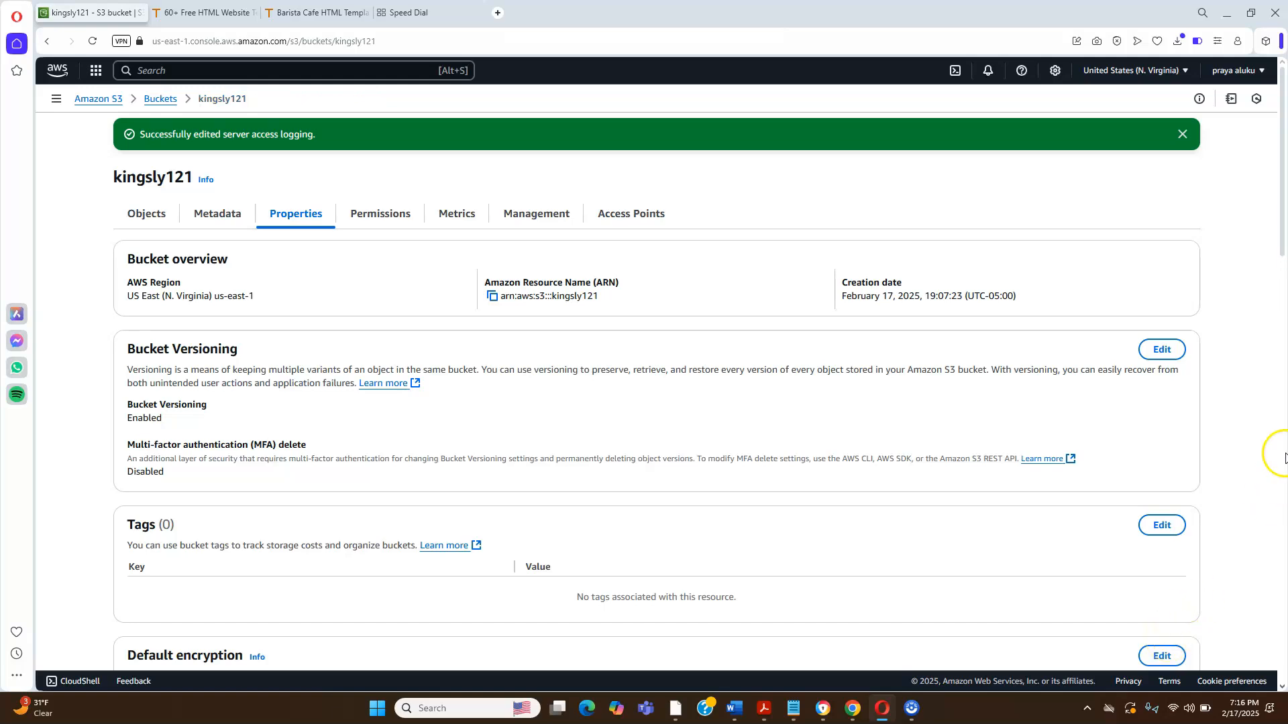
Open the static website hosting settings in the bucket's properties and set hosting to Enable.
left_click_drag(1284, 232, 1283, 546)
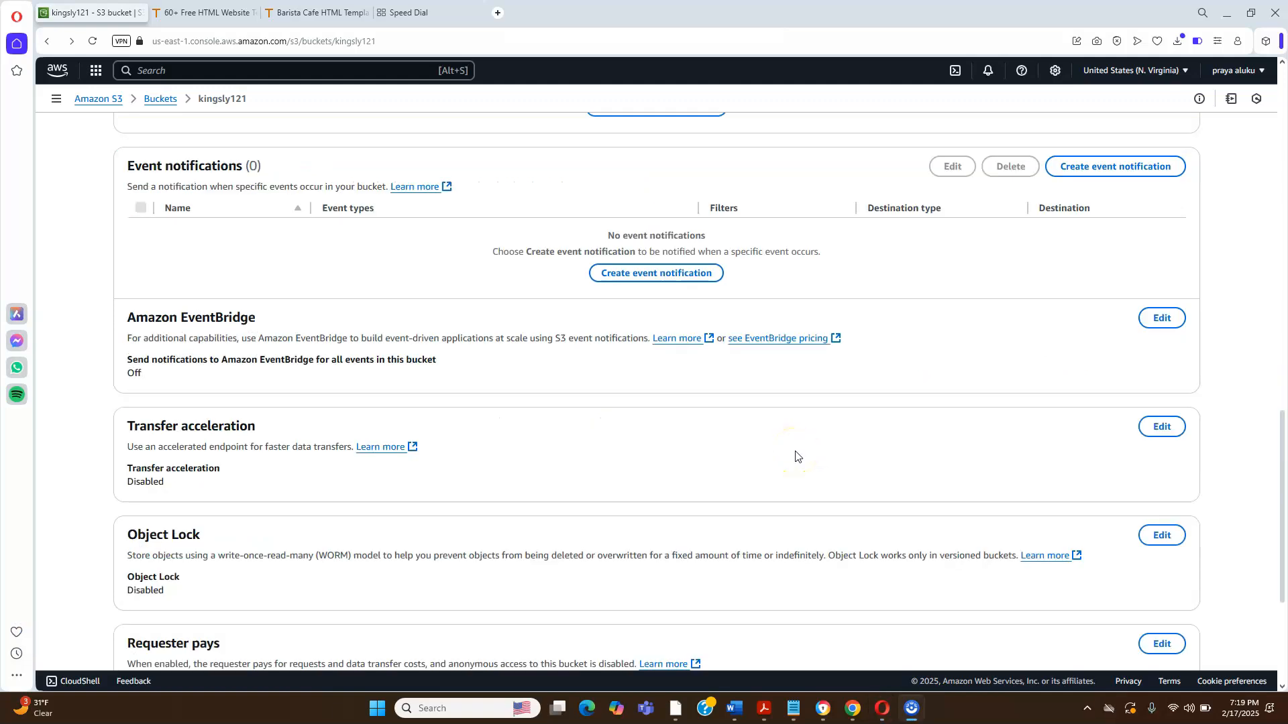
scroll(1282, 506, "down", 1)
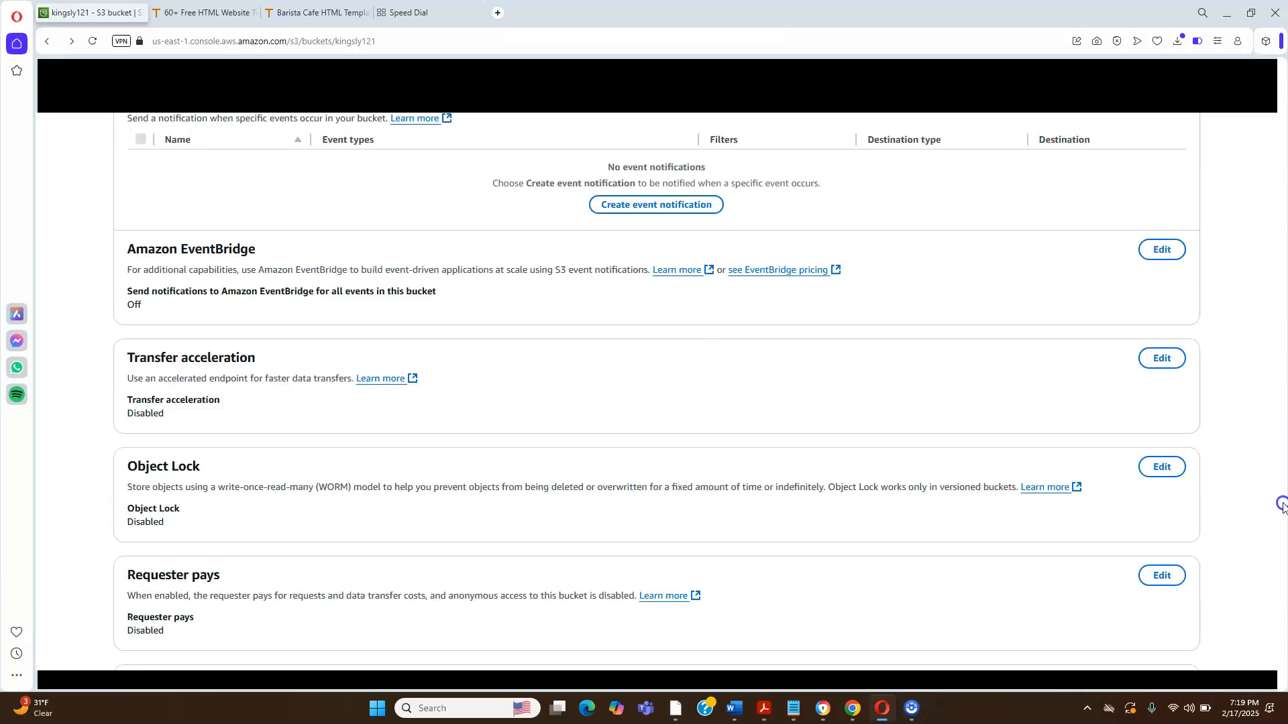
scroll(1282, 506, "down", 3)
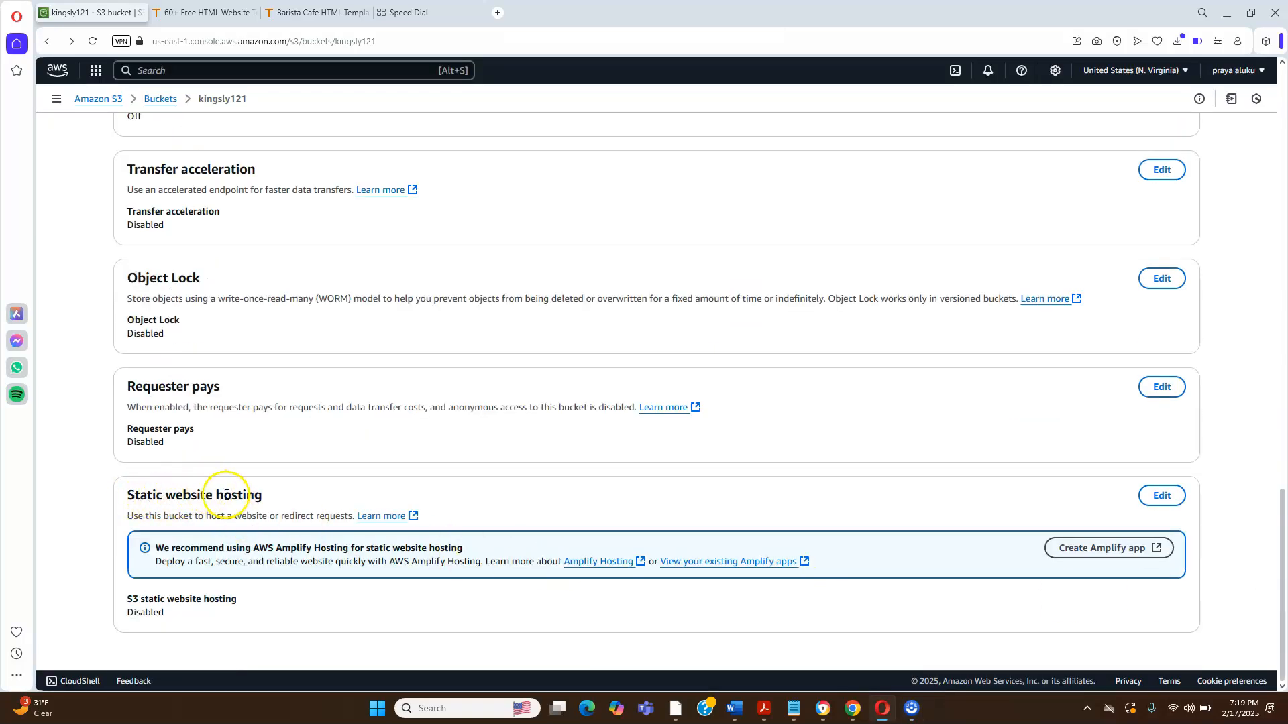
left_click(1160, 497)
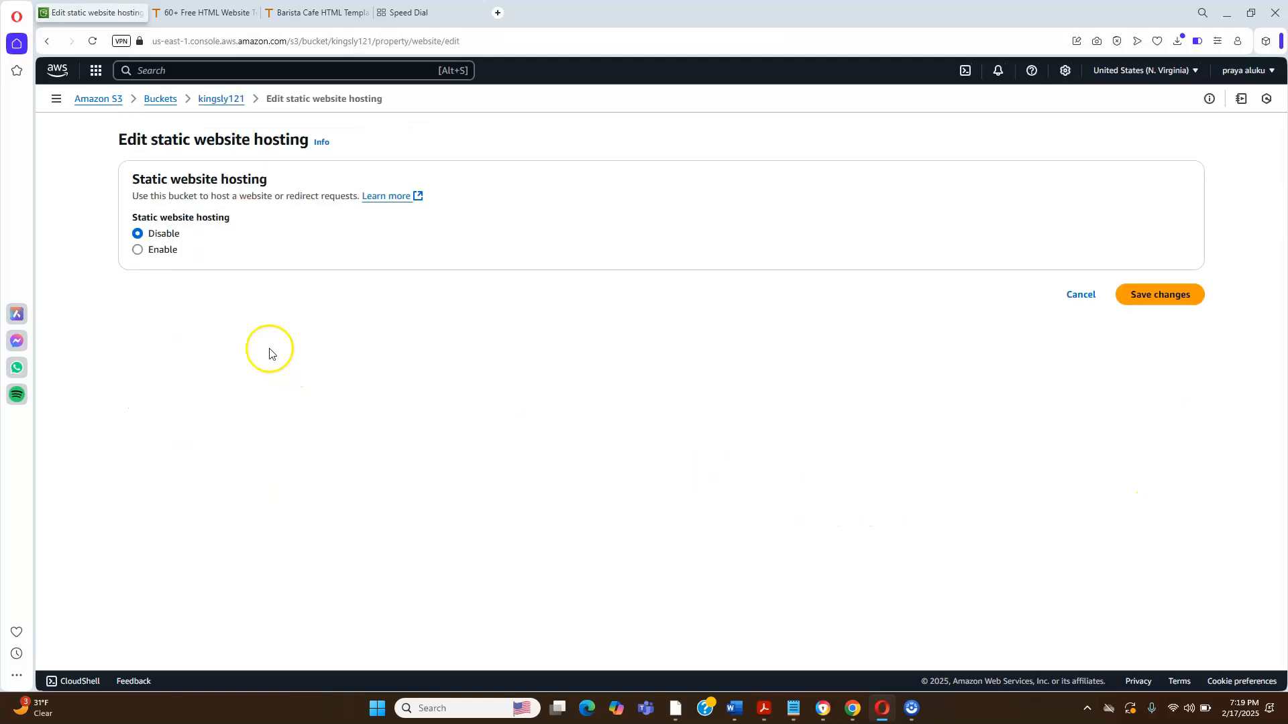
left_click(137, 254)
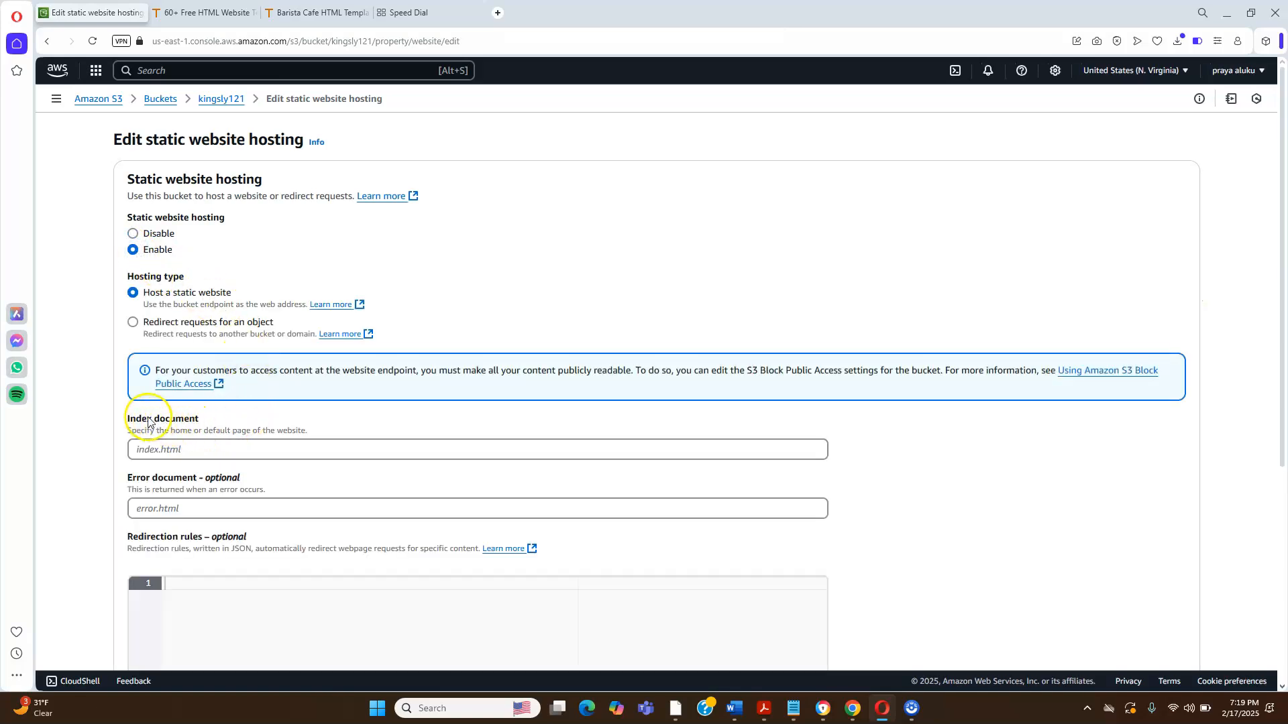
Set the index document to index.html and the error document to error.html, and save the hosting changes.
left_click(214, 447)
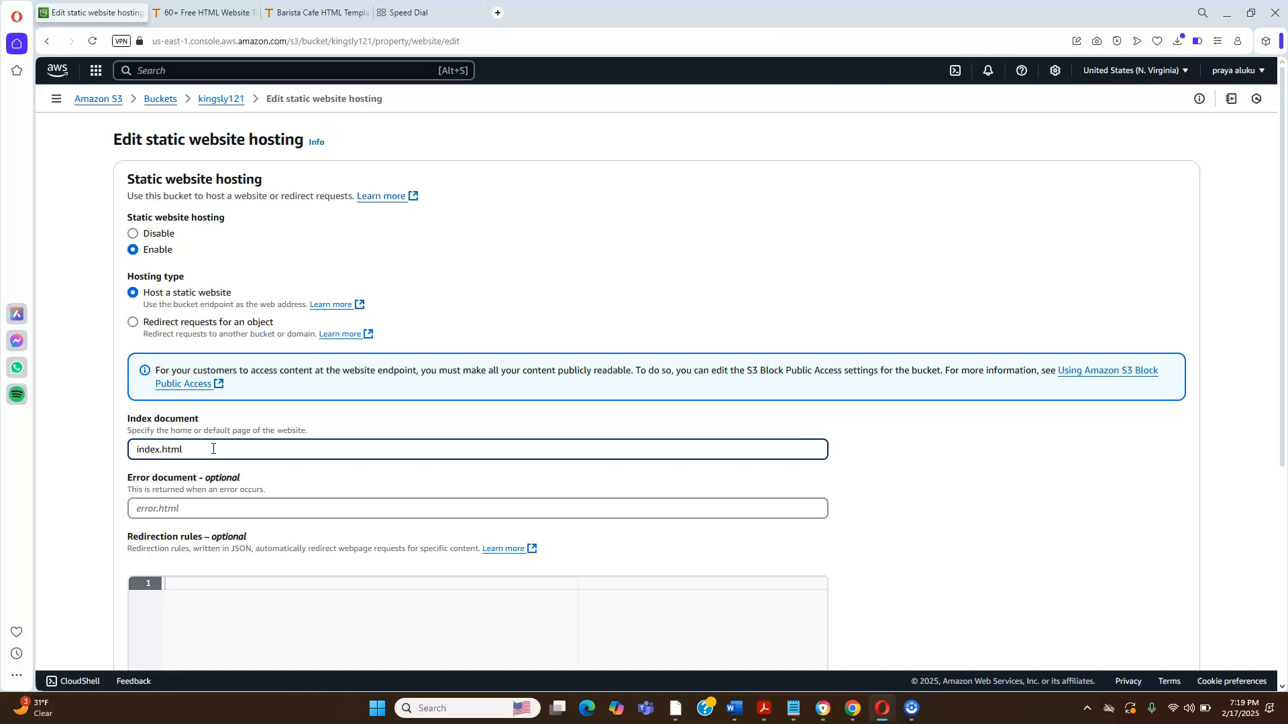
left_click(197, 507)
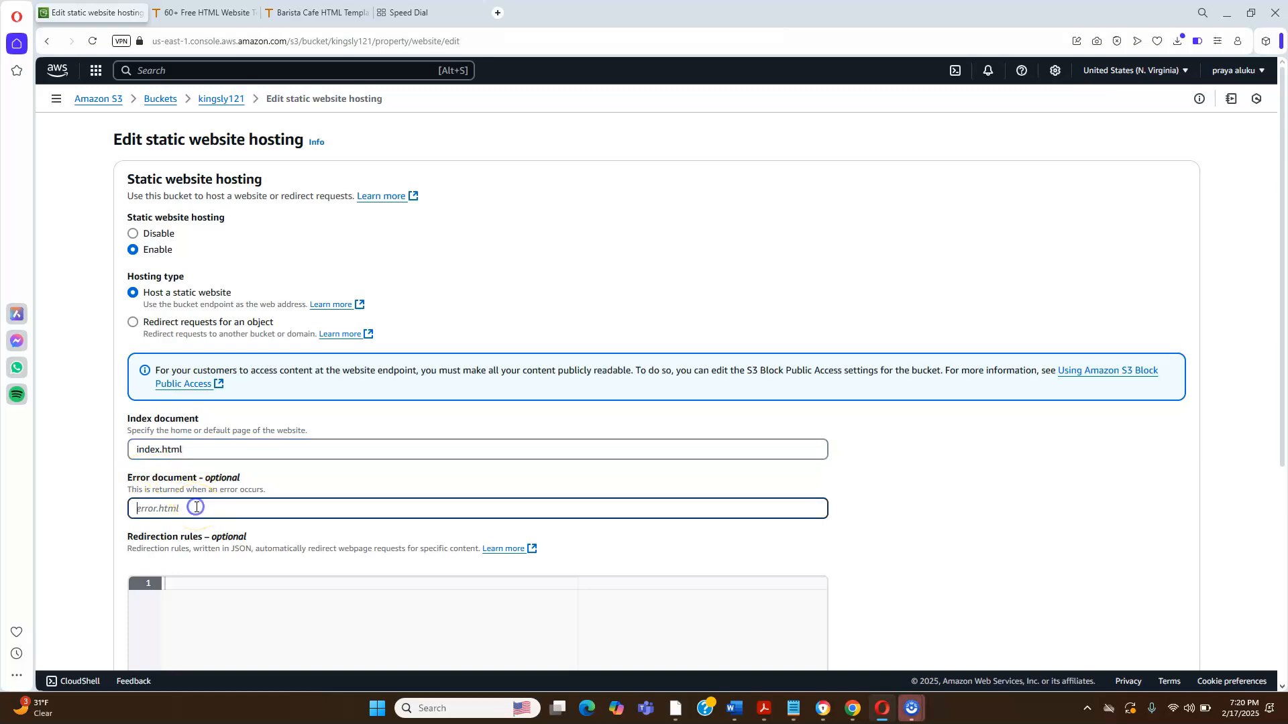
type("error.html")
left_click_drag(1278, 309, 1254, 586)
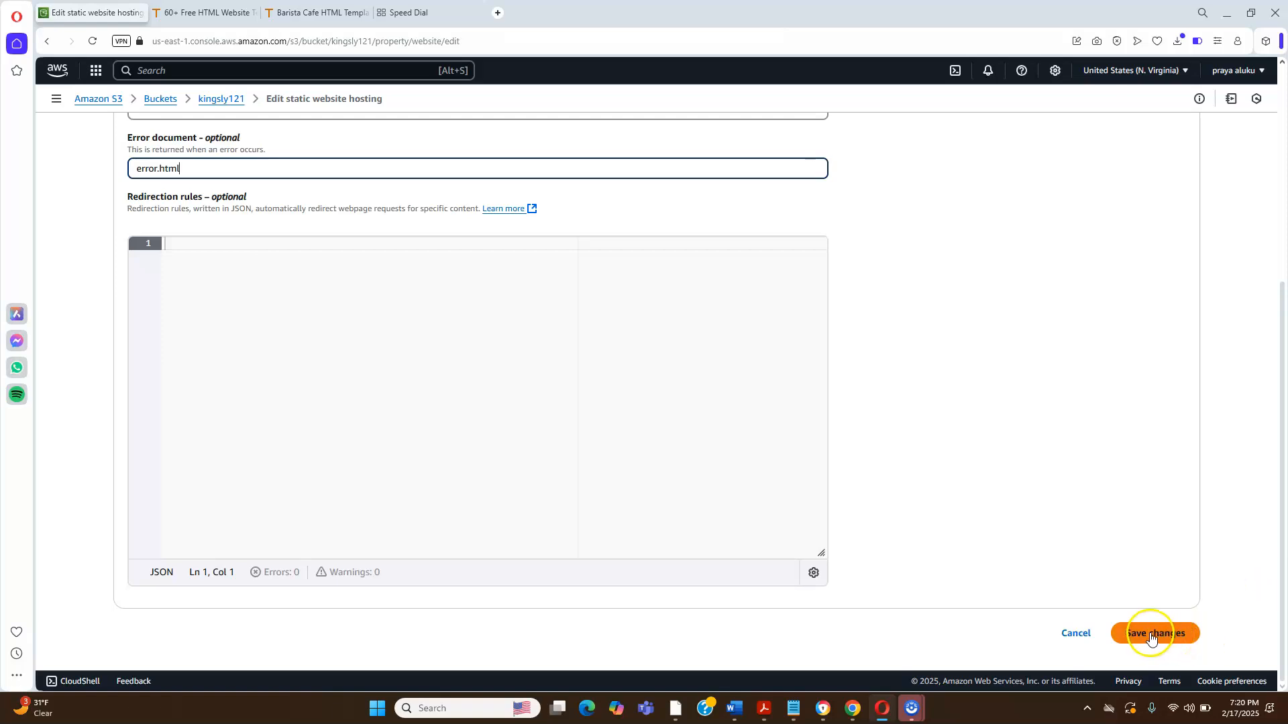
left_click(1186, 644)
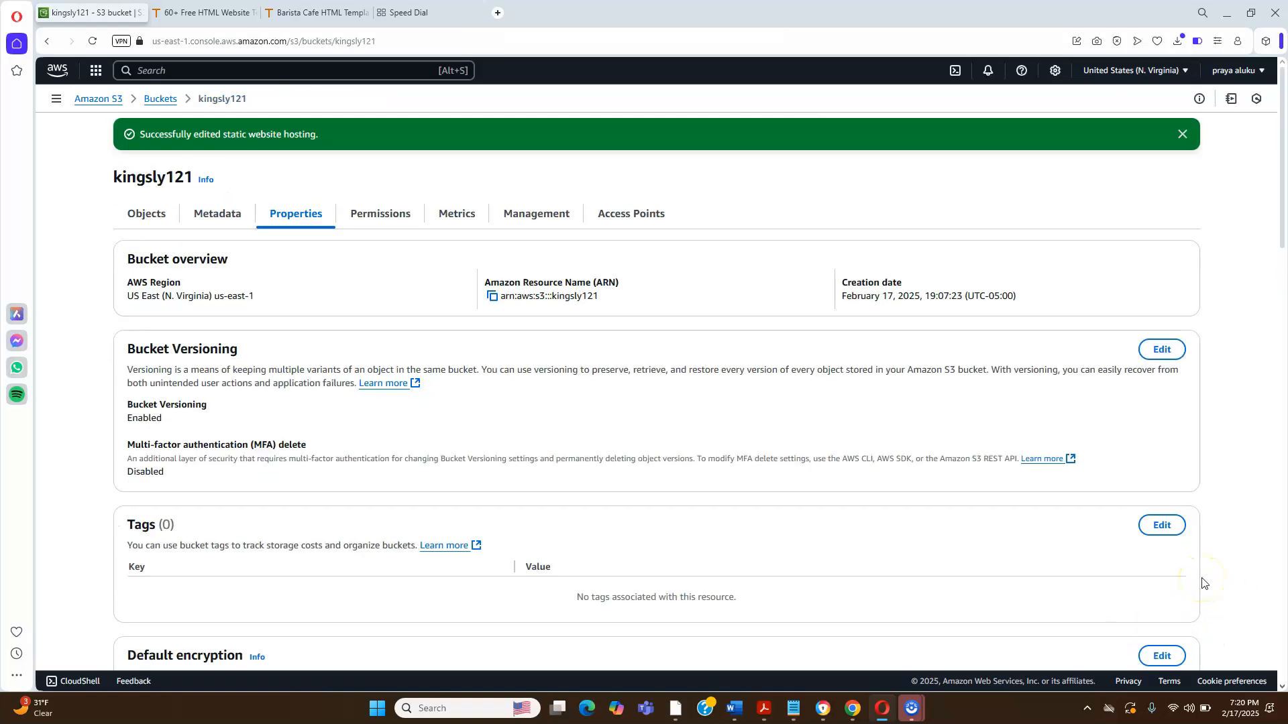
Copy the bucket website endpoint from the static website hosting section and load it in the Speed Dial browser tab.
left_click_drag(1274, 215, 1283, 672)
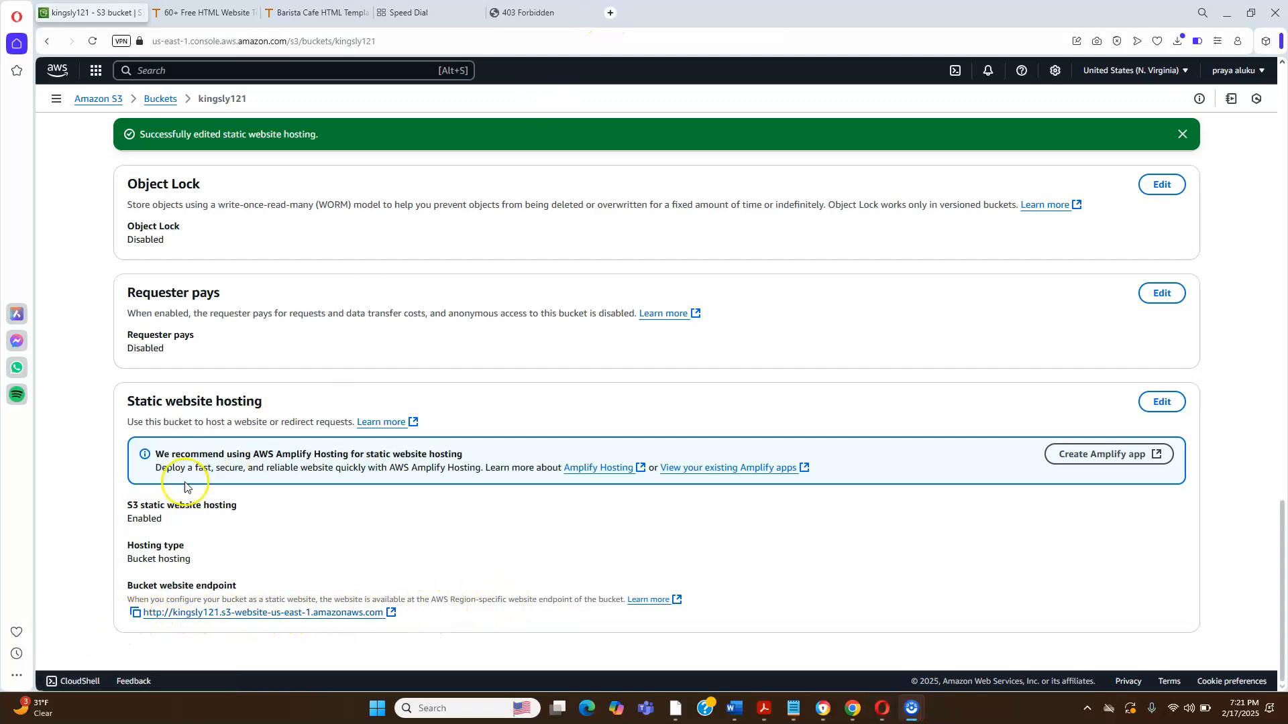
left_click(135, 613)
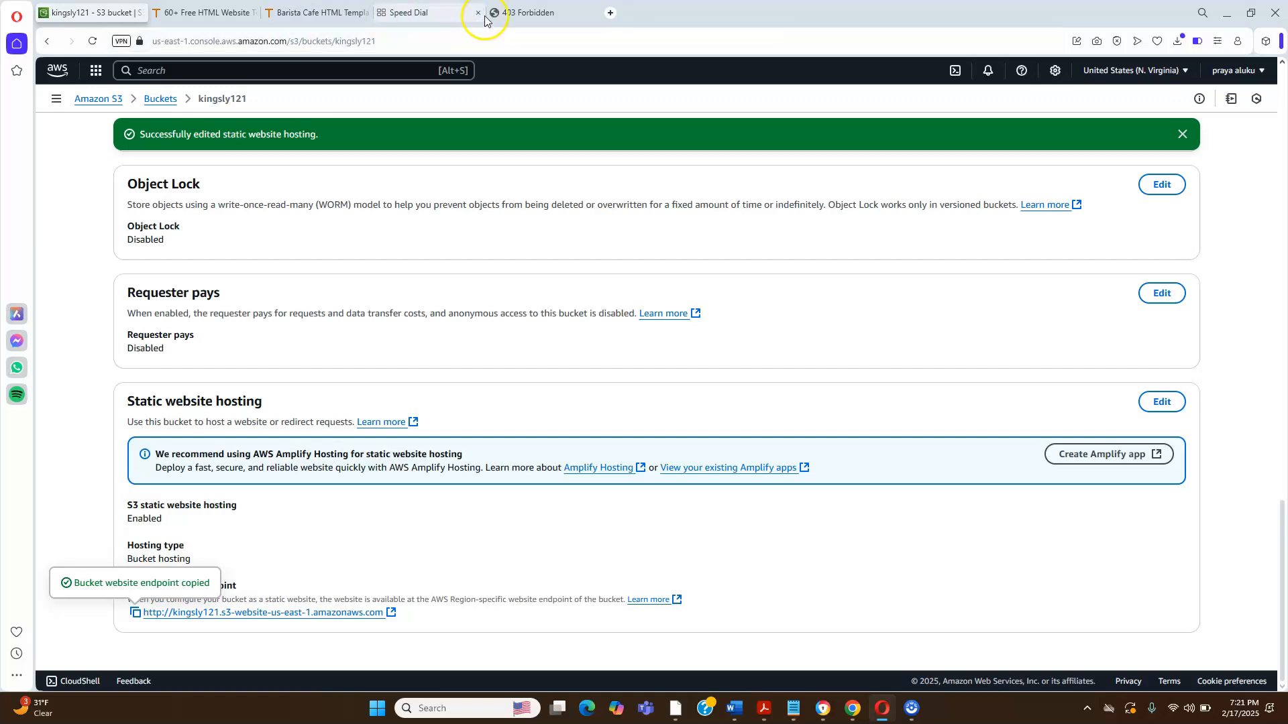
left_click(406, 19)
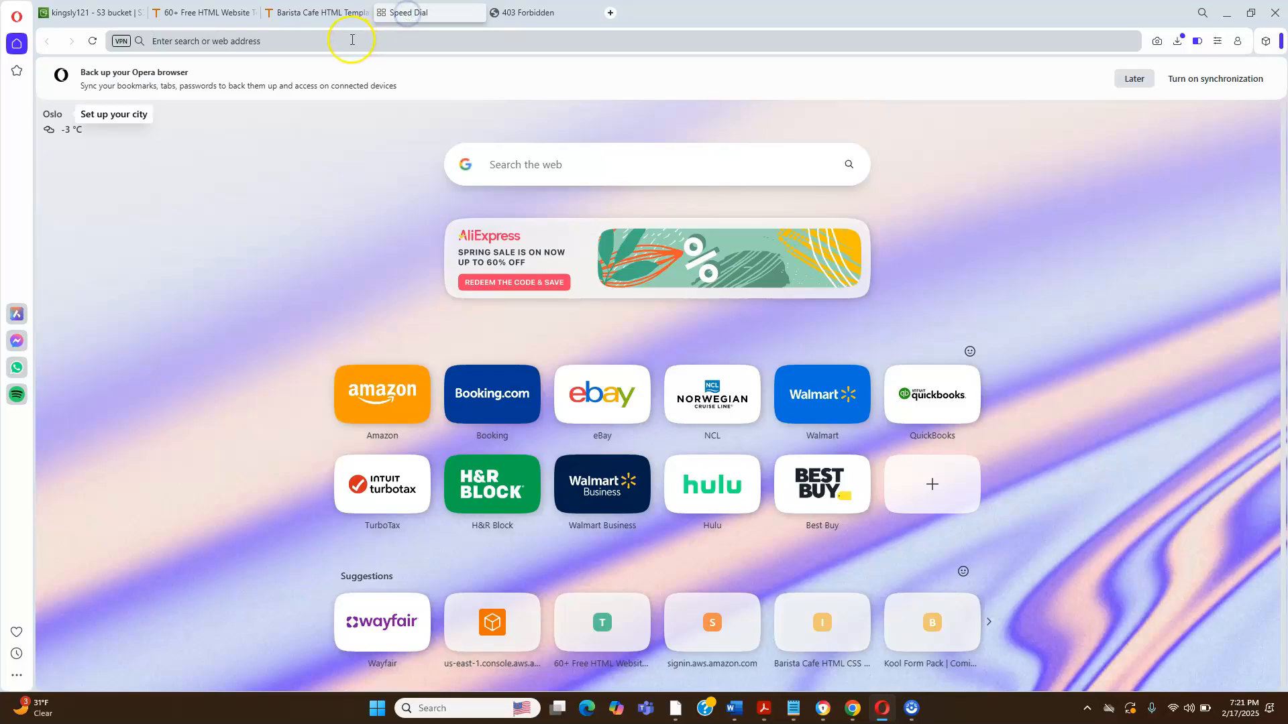
right_click(350, 39)
left_click(376, 114)
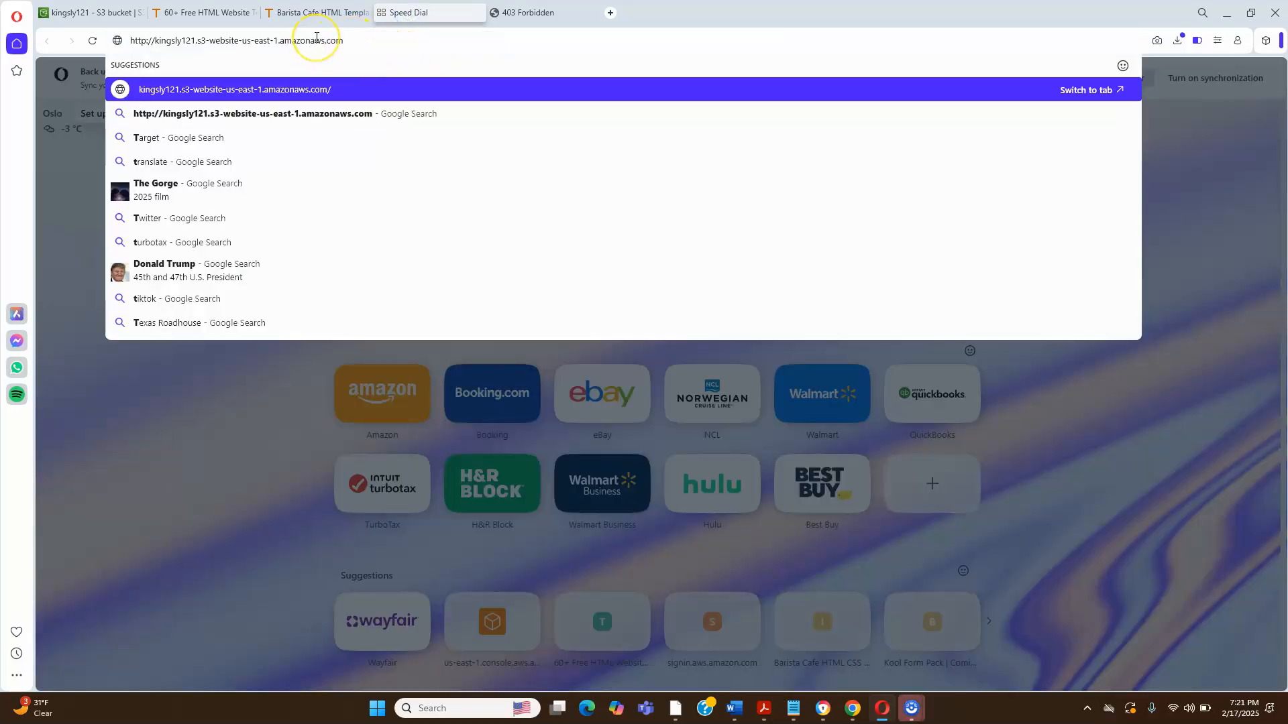
key("Return")
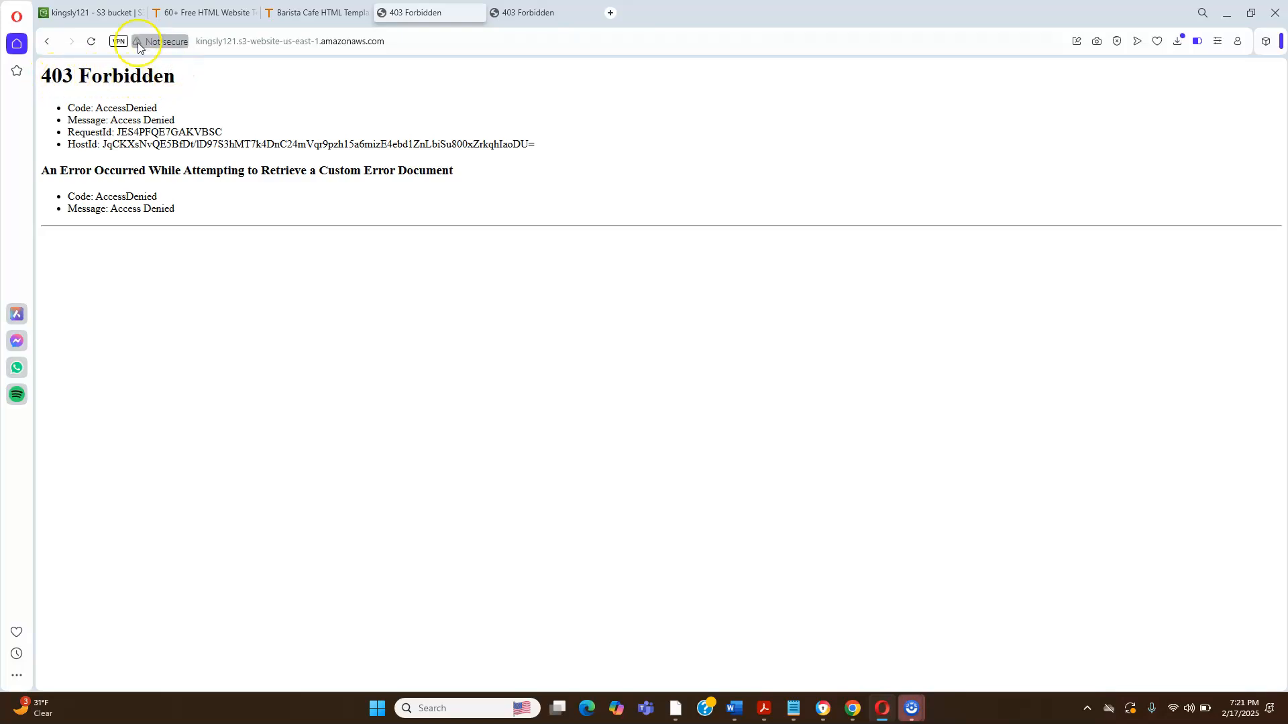
Return to the S3 console and open the permissions of the kingsly121 bucket from the bucket list.
left_click(83, 10)
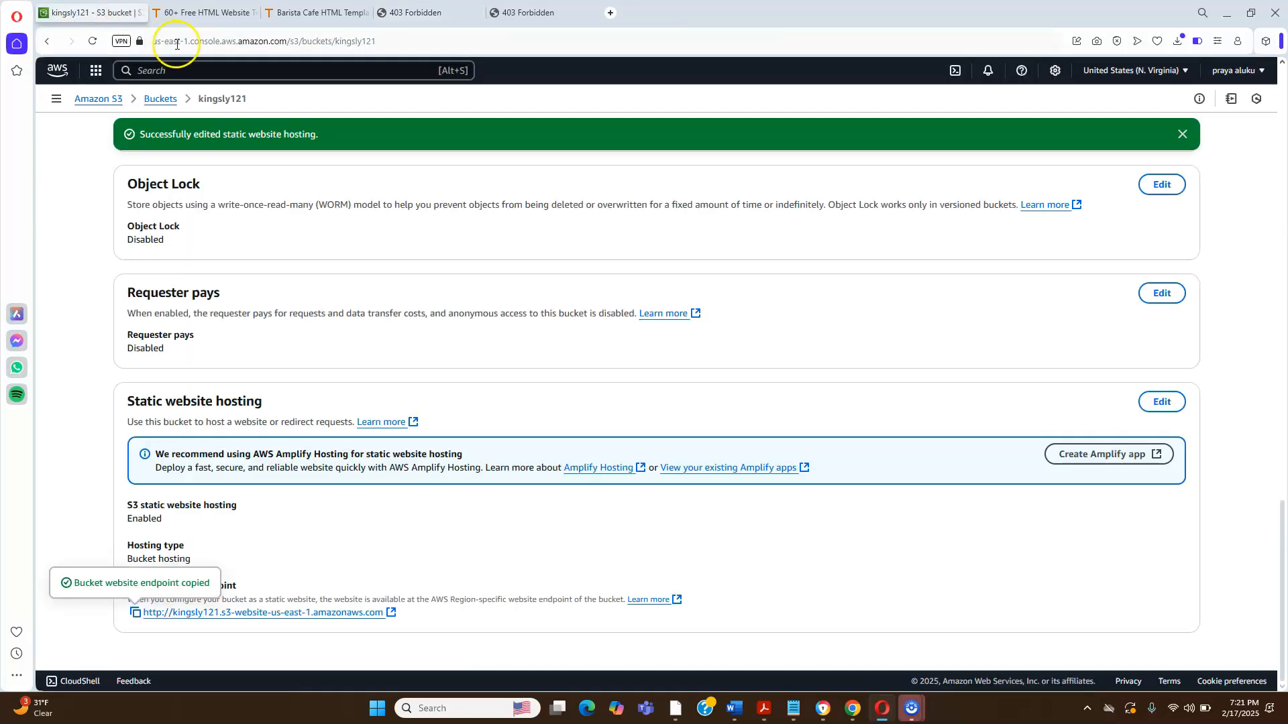
left_click(165, 99)
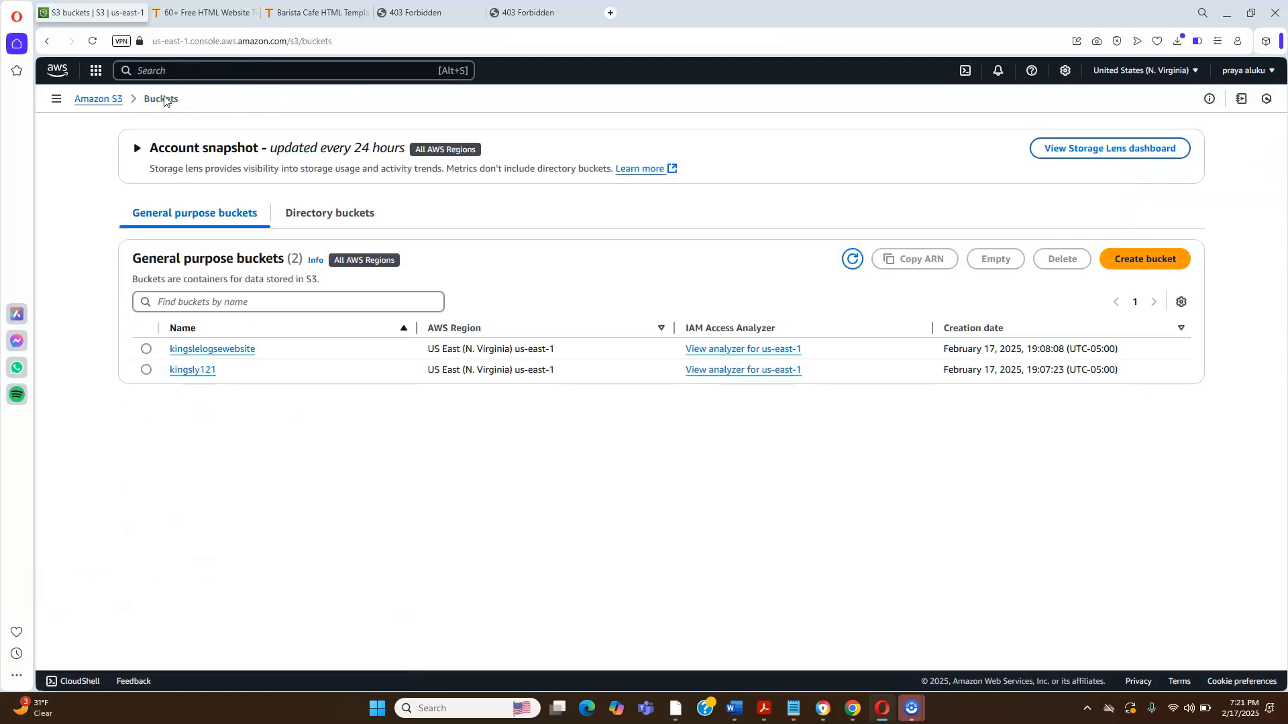
left_click(203, 371)
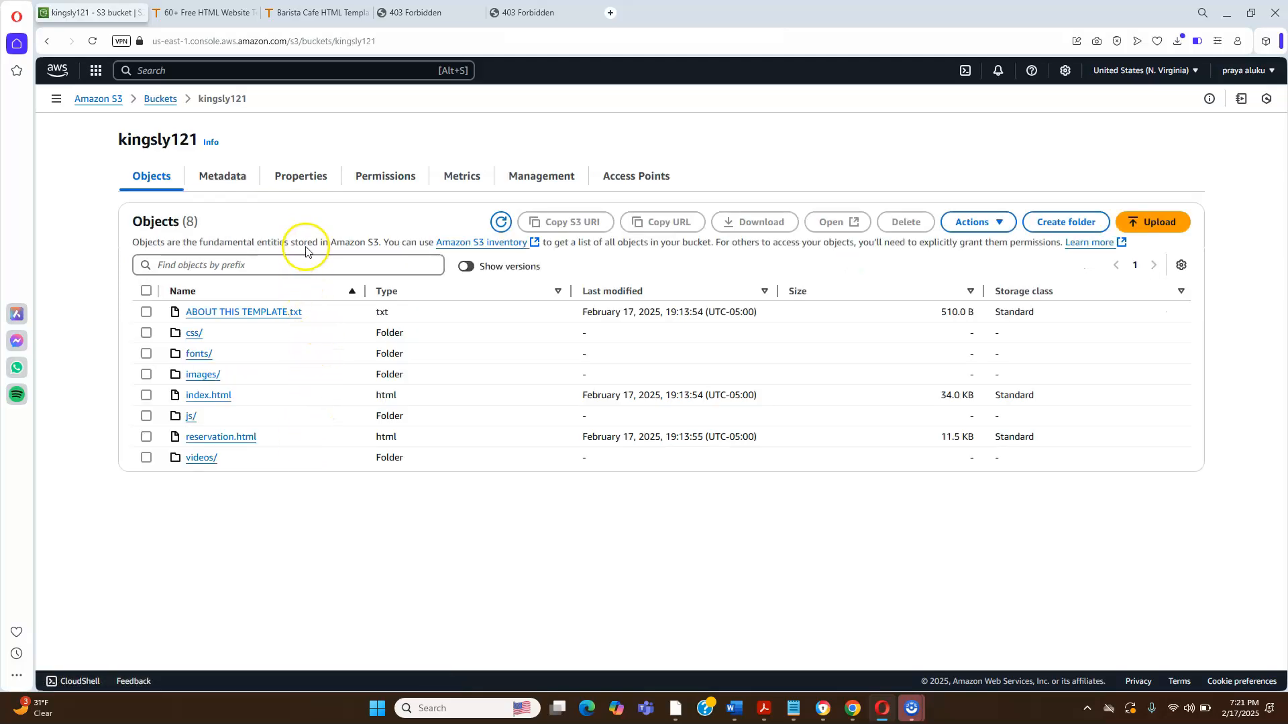
left_click(378, 181)
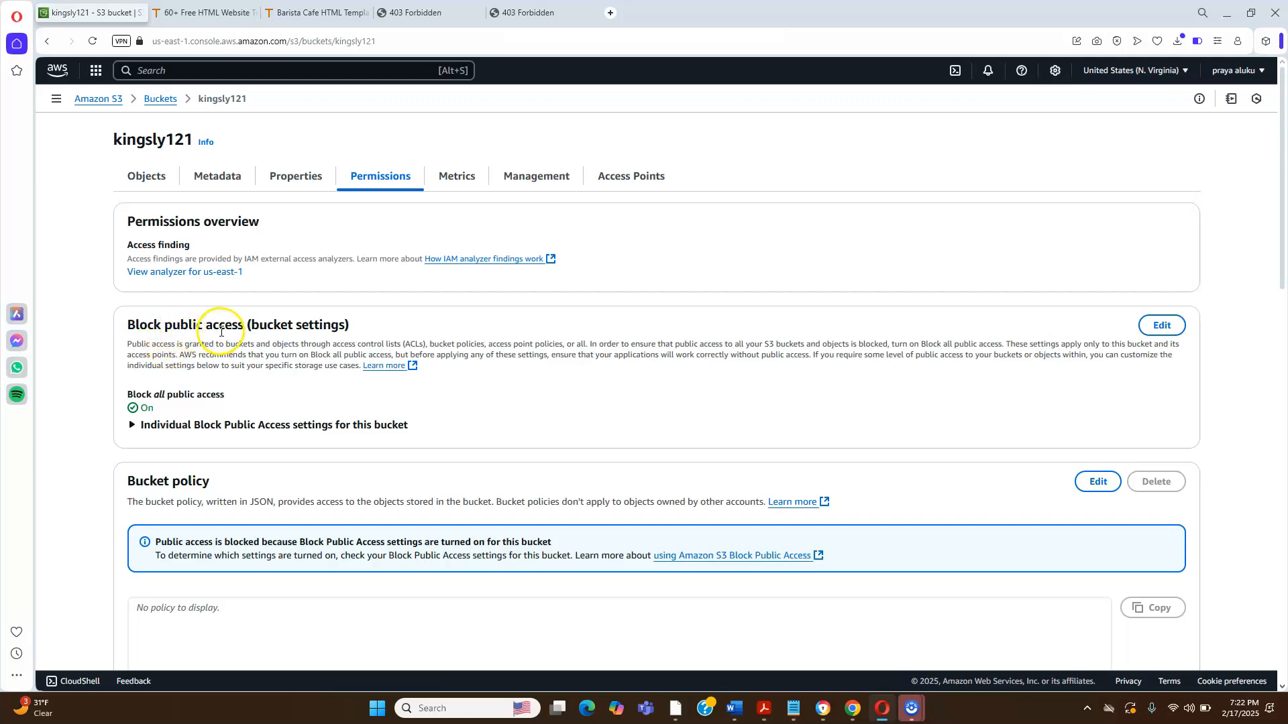
Turn off Block all public access for the kingsly121 bucket, save, and confirm the change with "confirm".
left_click(1154, 324)
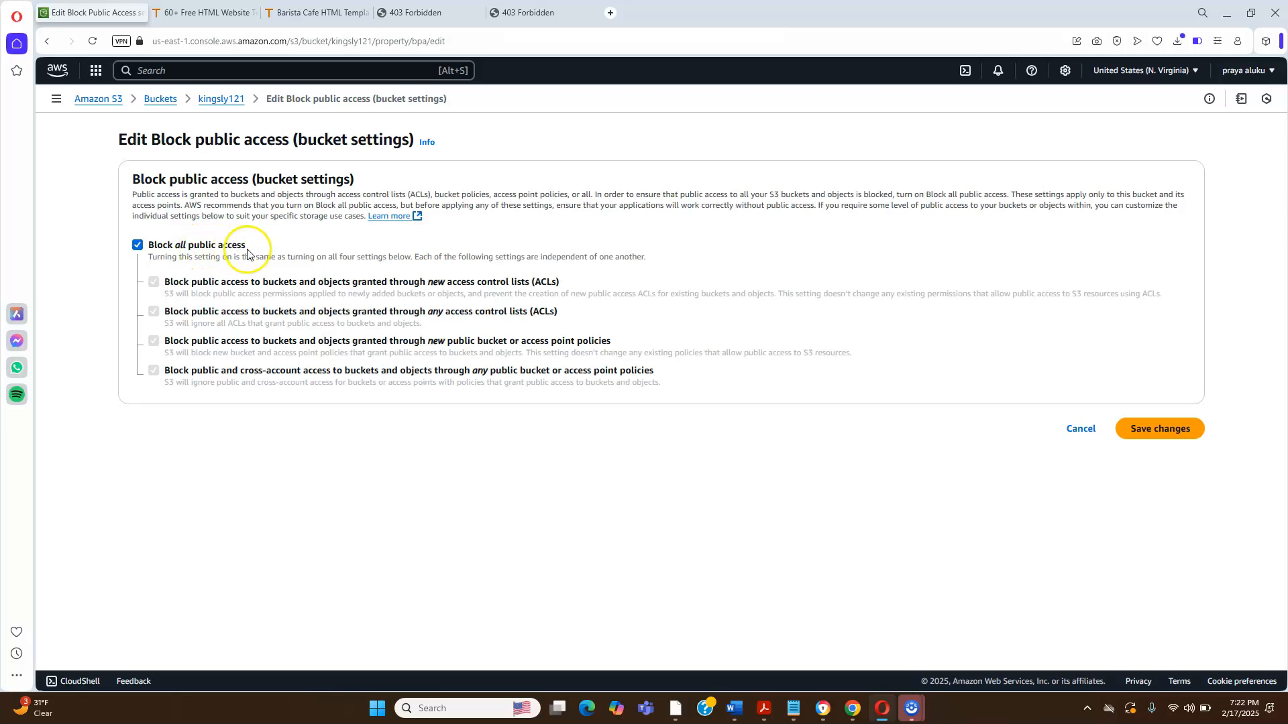
left_click(137, 245)
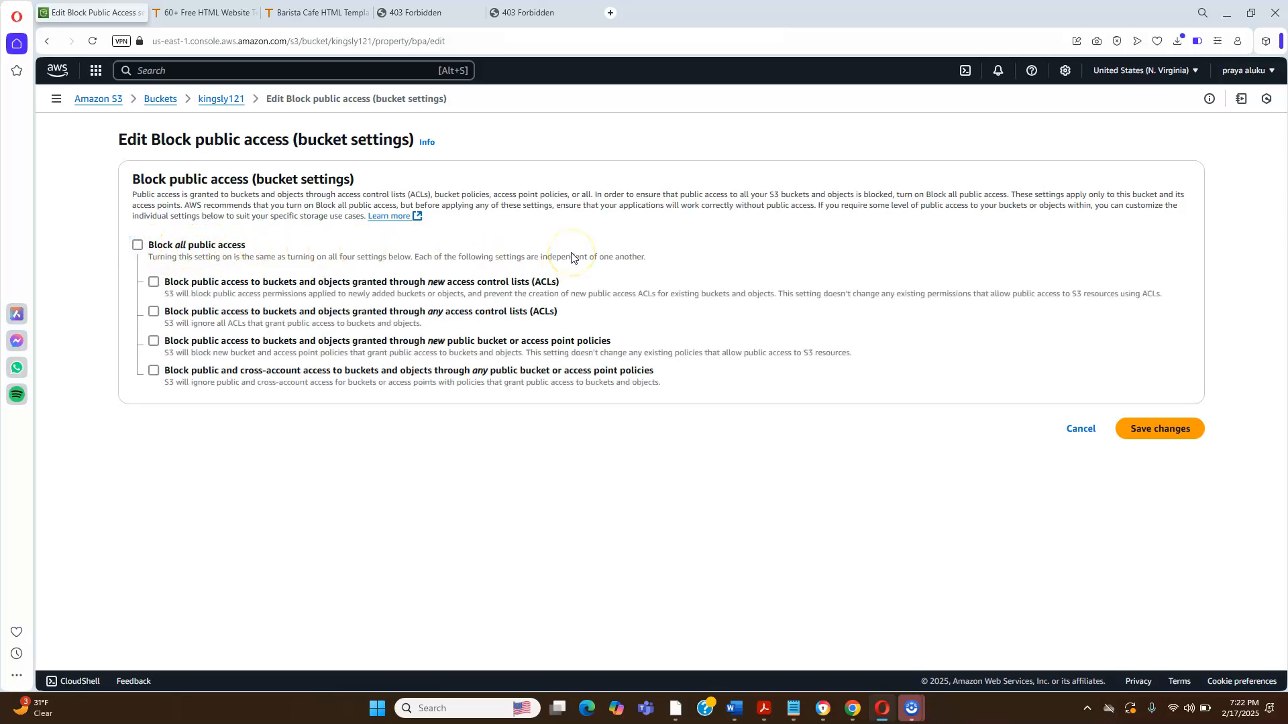
left_click(1162, 436)
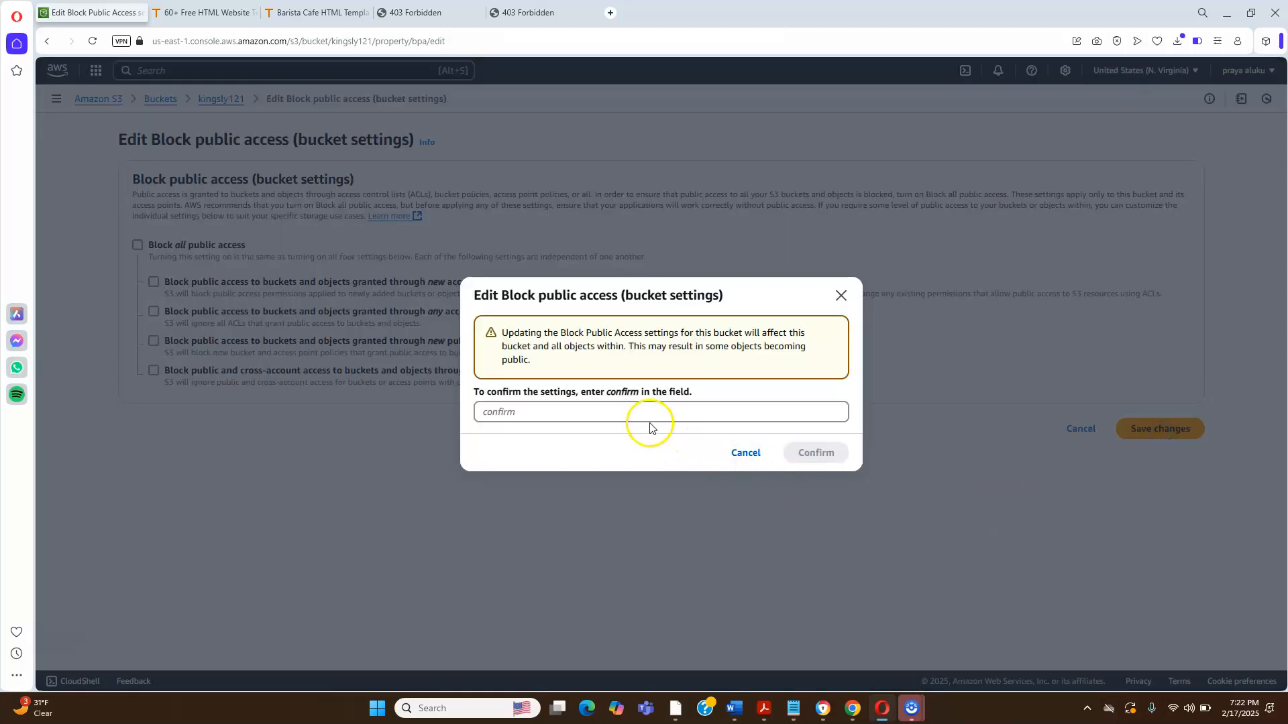
double_click(631, 394)
left_click_drag(607, 396, 596, 408)
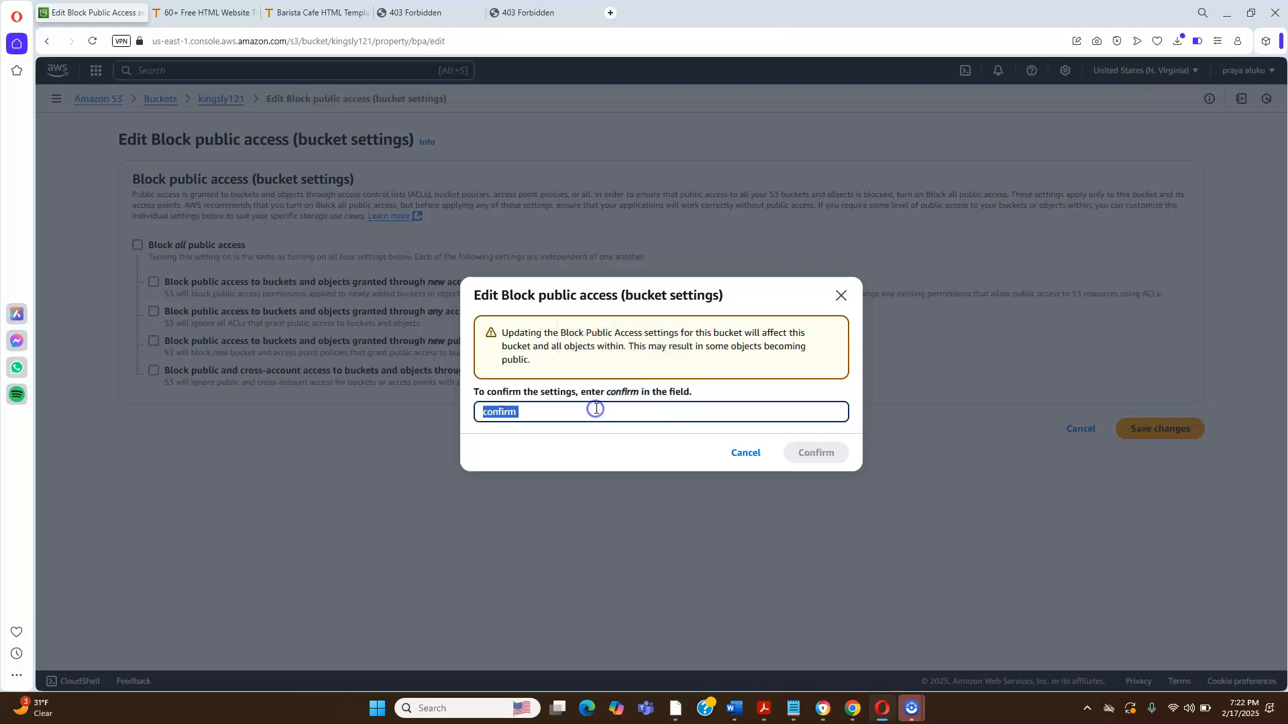
left_click(605, 409)
key("BackSpace")
left_click(816, 453)
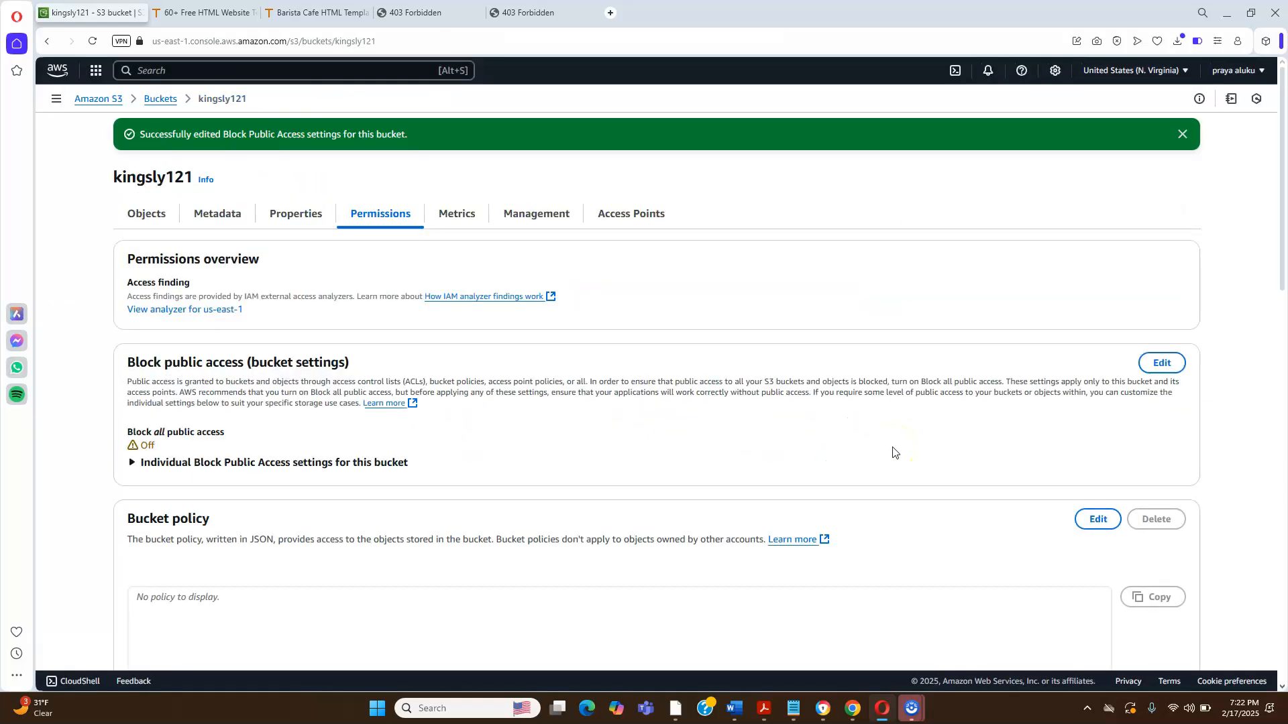
scroll(1286, 275, "down", 3)
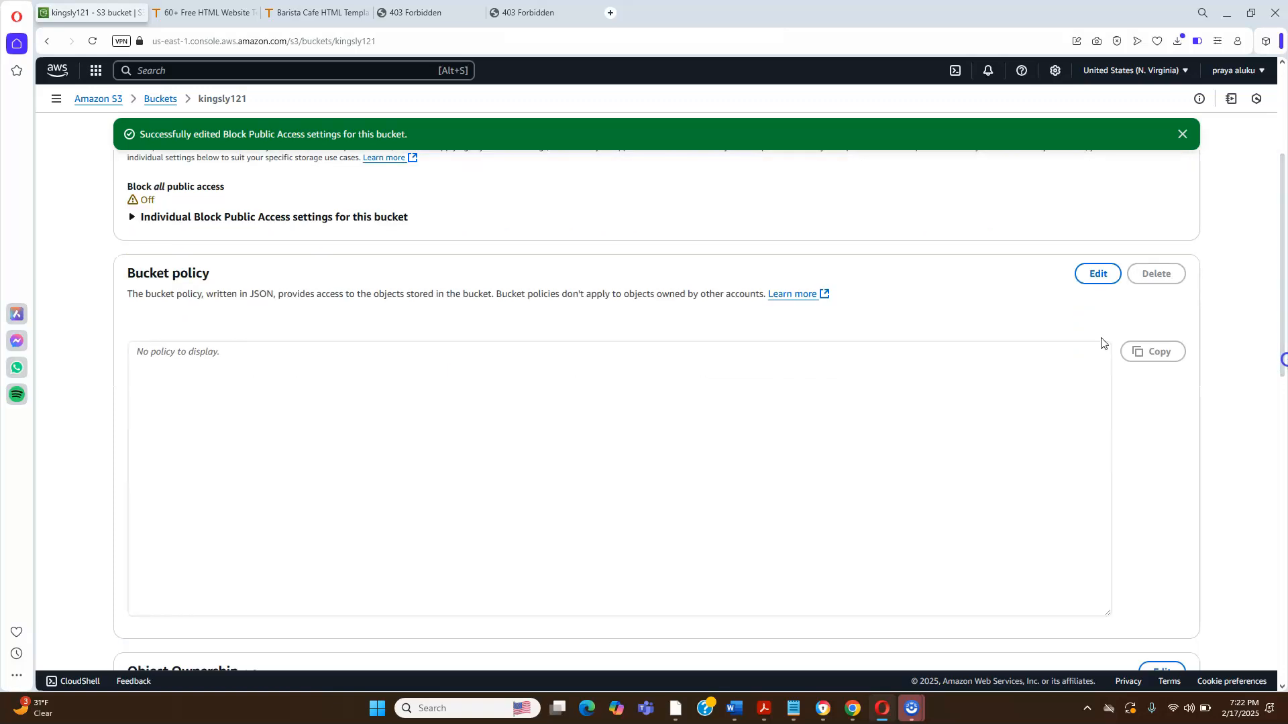
Open the kingsly121 bucket policy for editing and save it without adding any statement.
left_click(1098, 274)
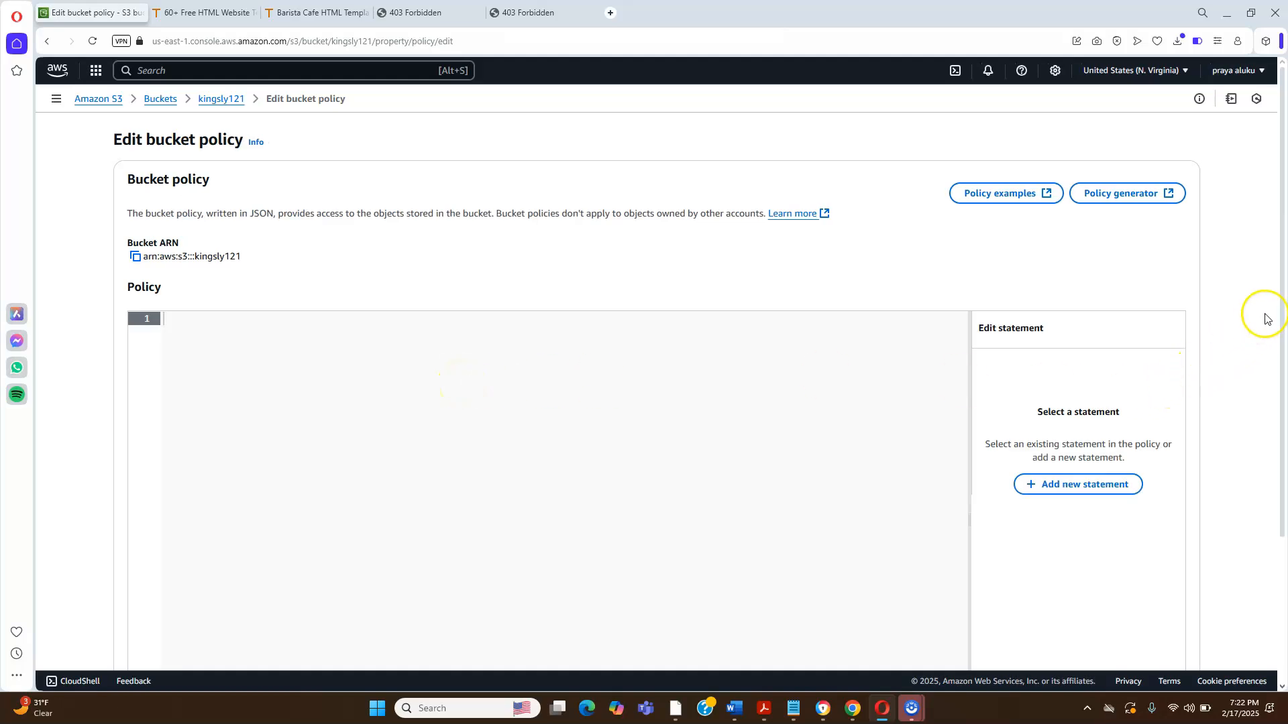
left_click_drag(1282, 296, 1282, 454)
left_click(1156, 632)
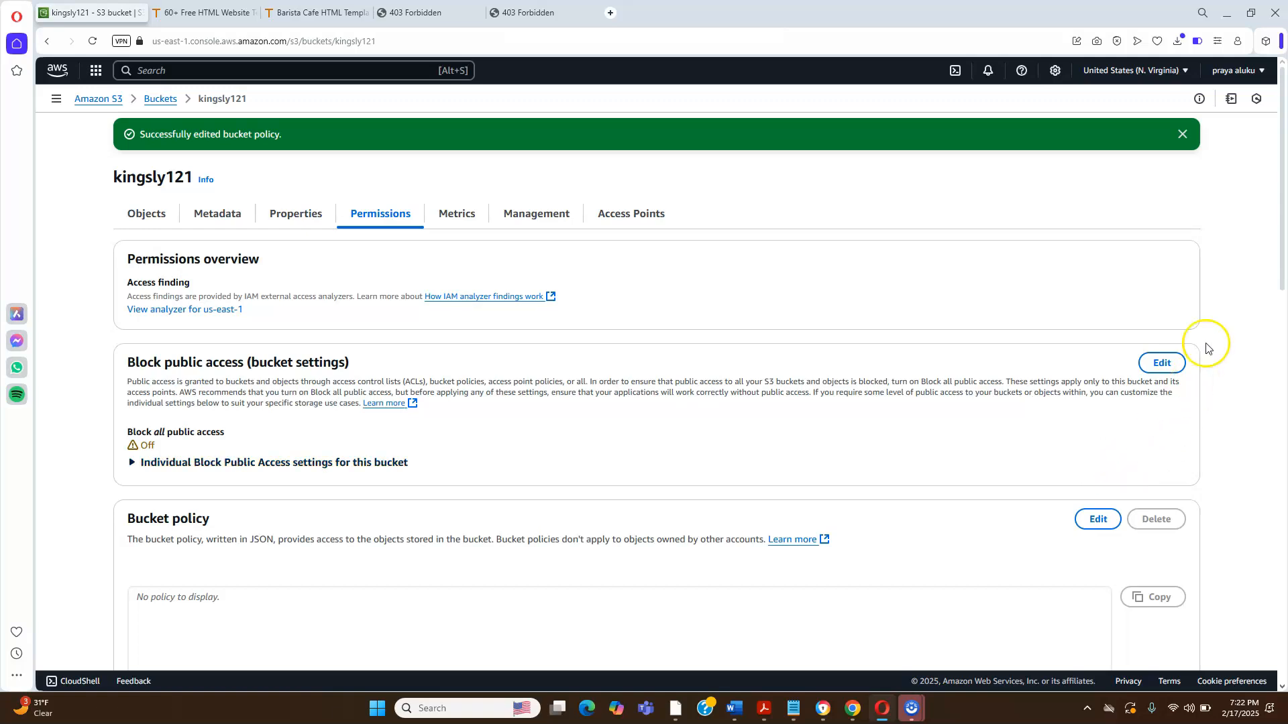
Enable ACLs in the bucket's Object Ownership settings, choose Object writer, acknowledge that ACLs will be restored, and save.
left_click_drag(1280, 268, 1284, 446)
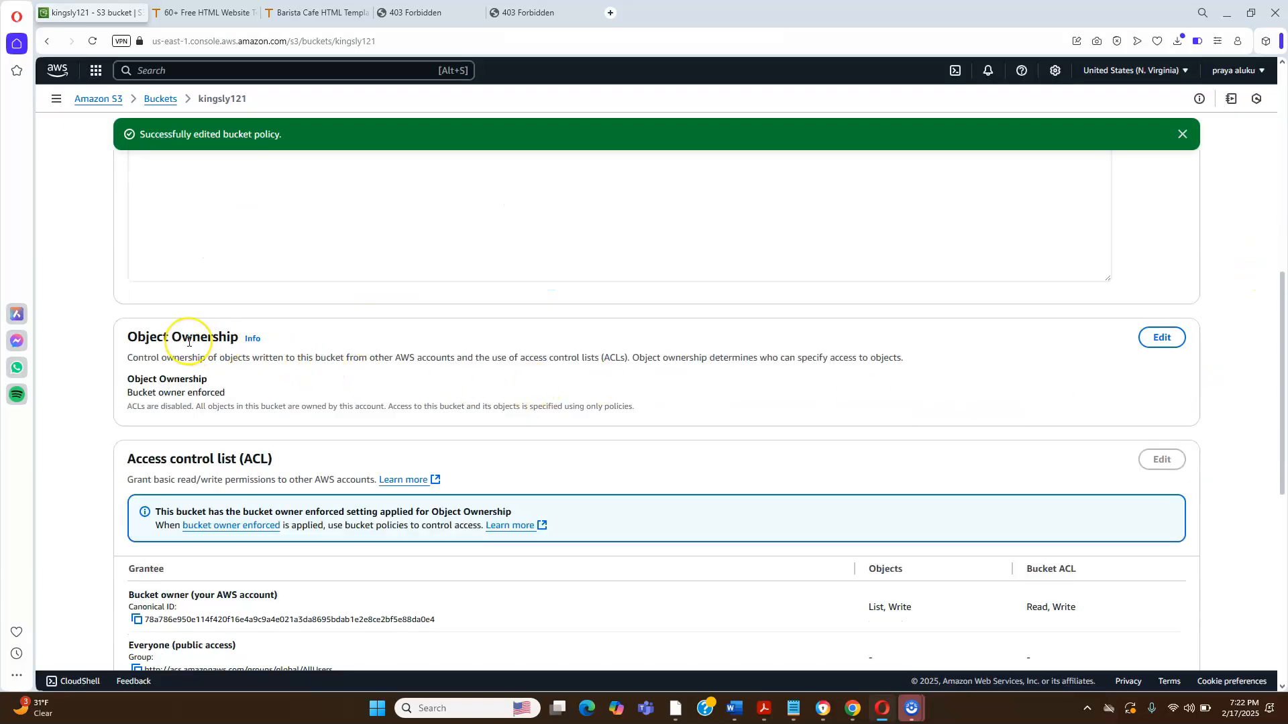
left_click(1153, 340)
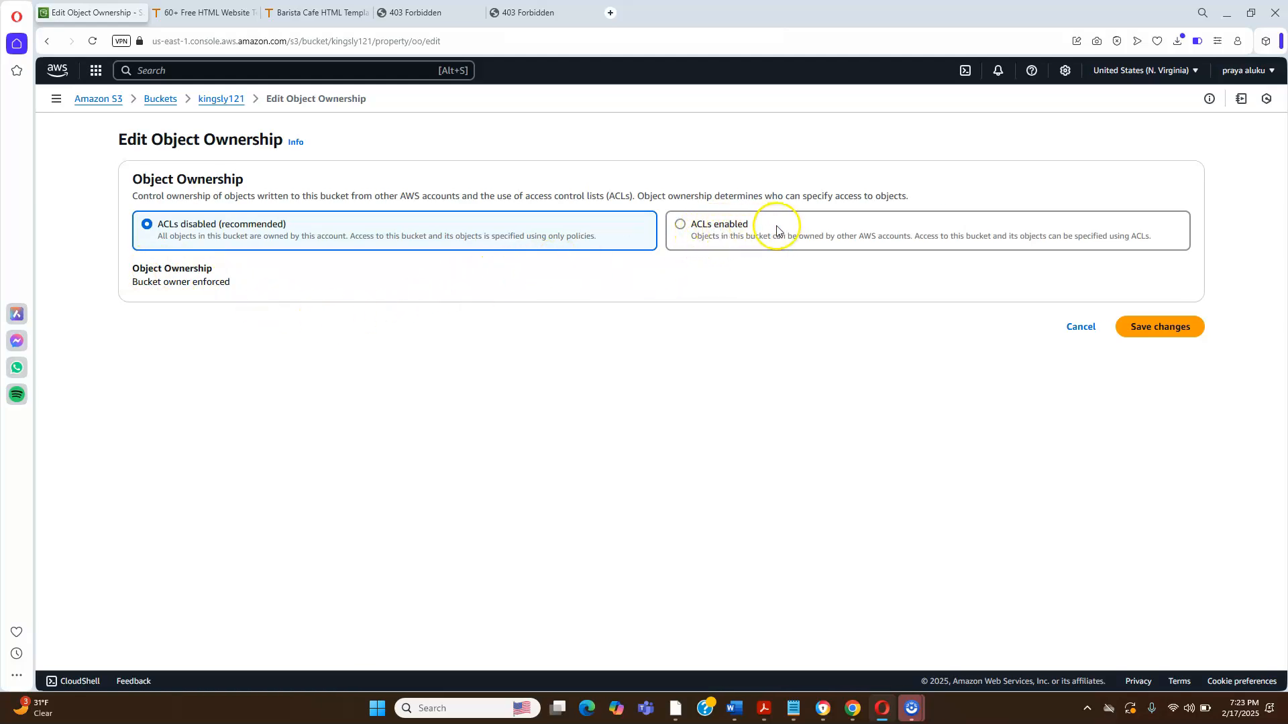
left_click(681, 226)
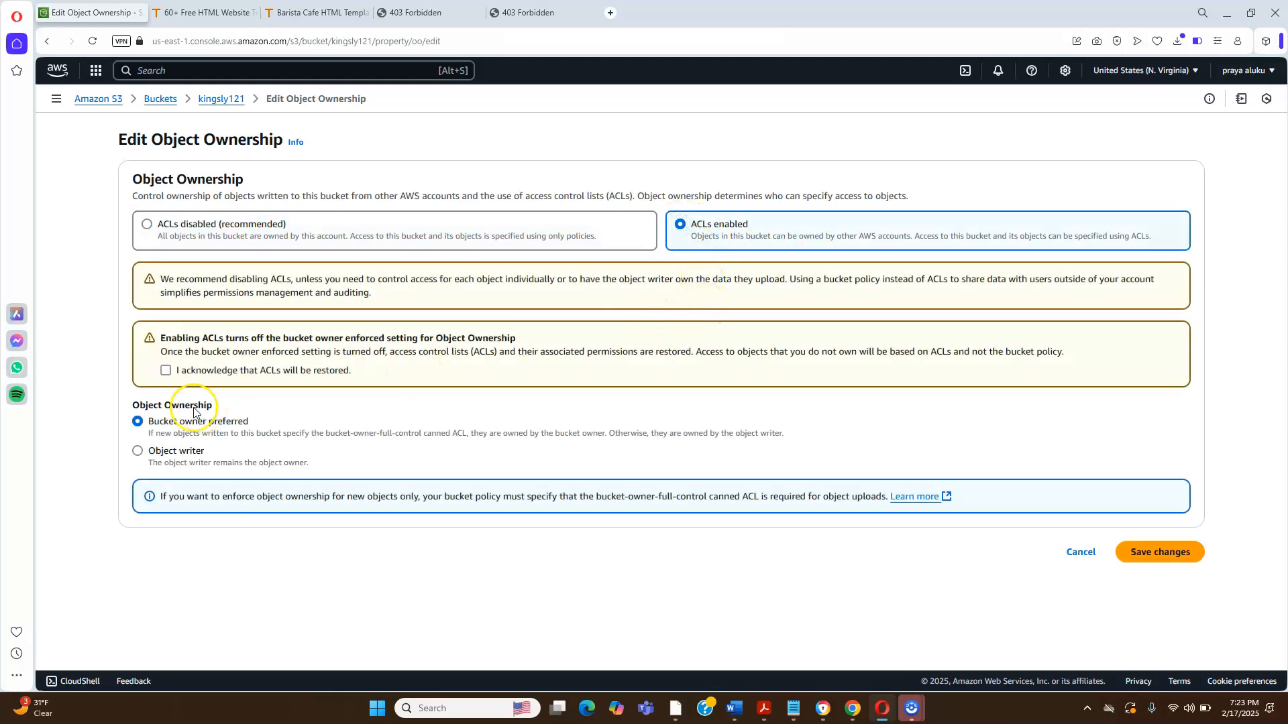
left_click(166, 371)
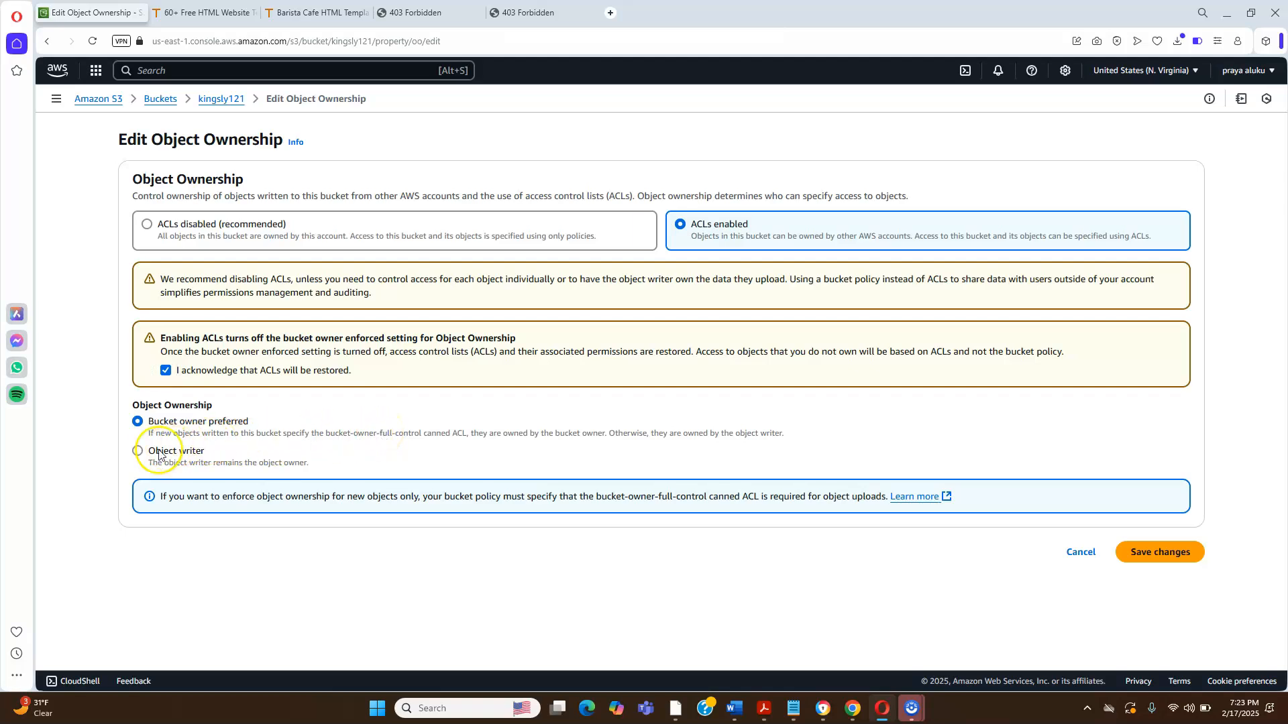
left_click(137, 455)
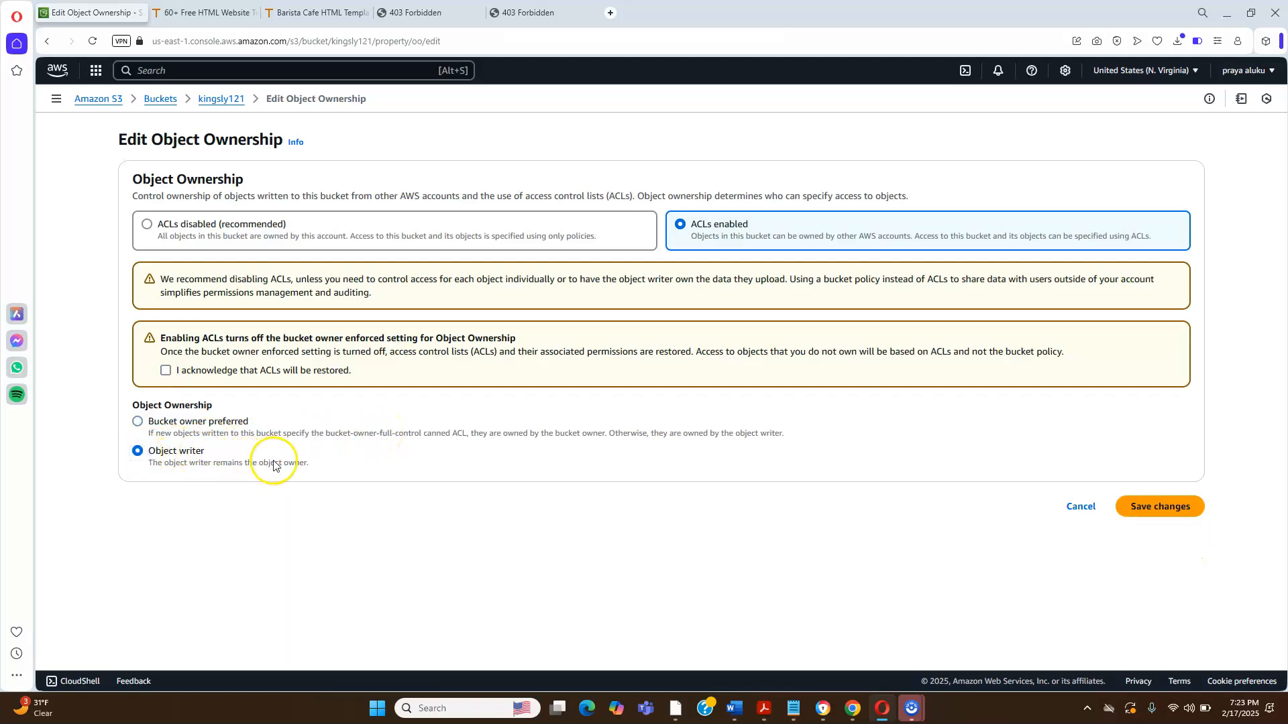
left_click(166, 371)
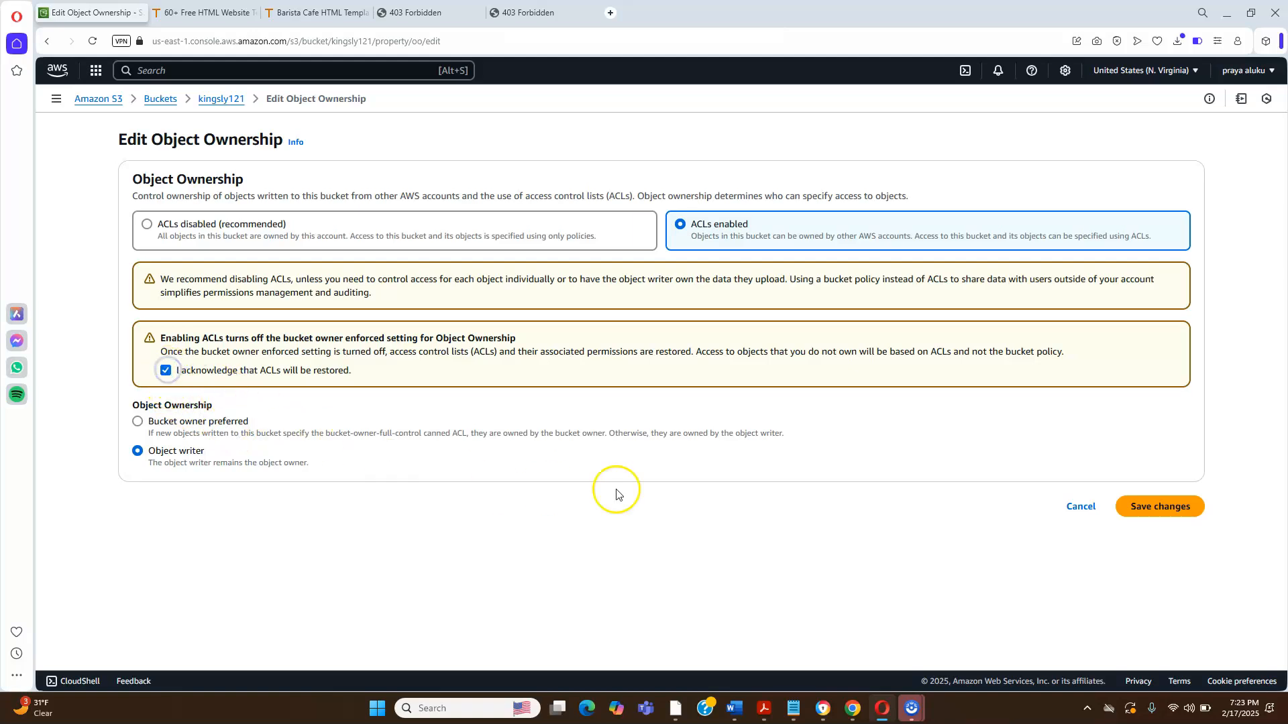
left_click(1146, 508)
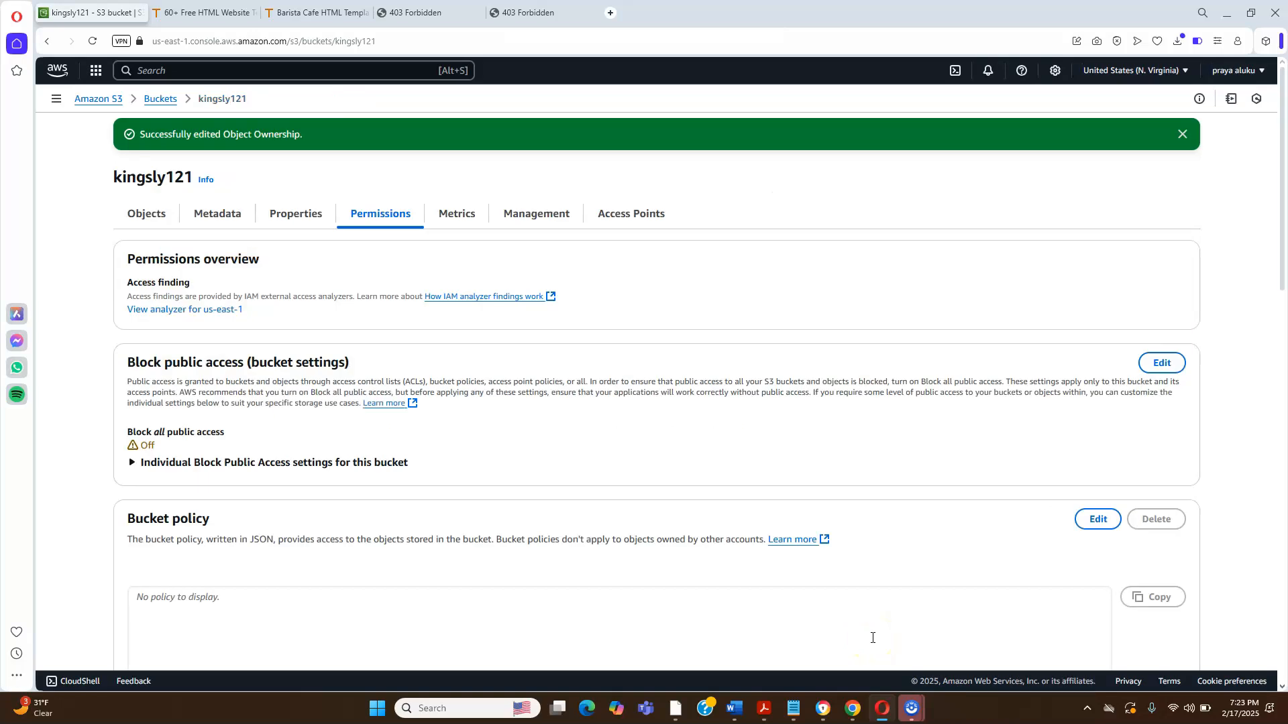
left_click(455, 216)
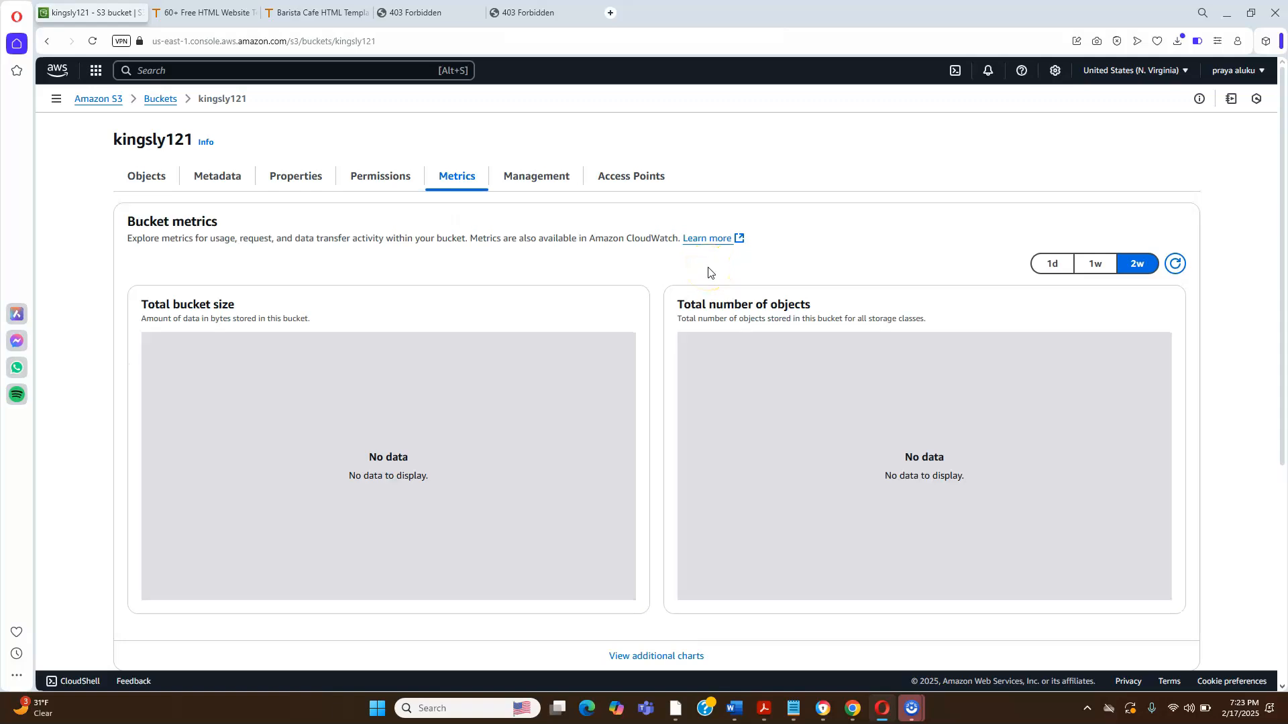
left_click(228, 185)
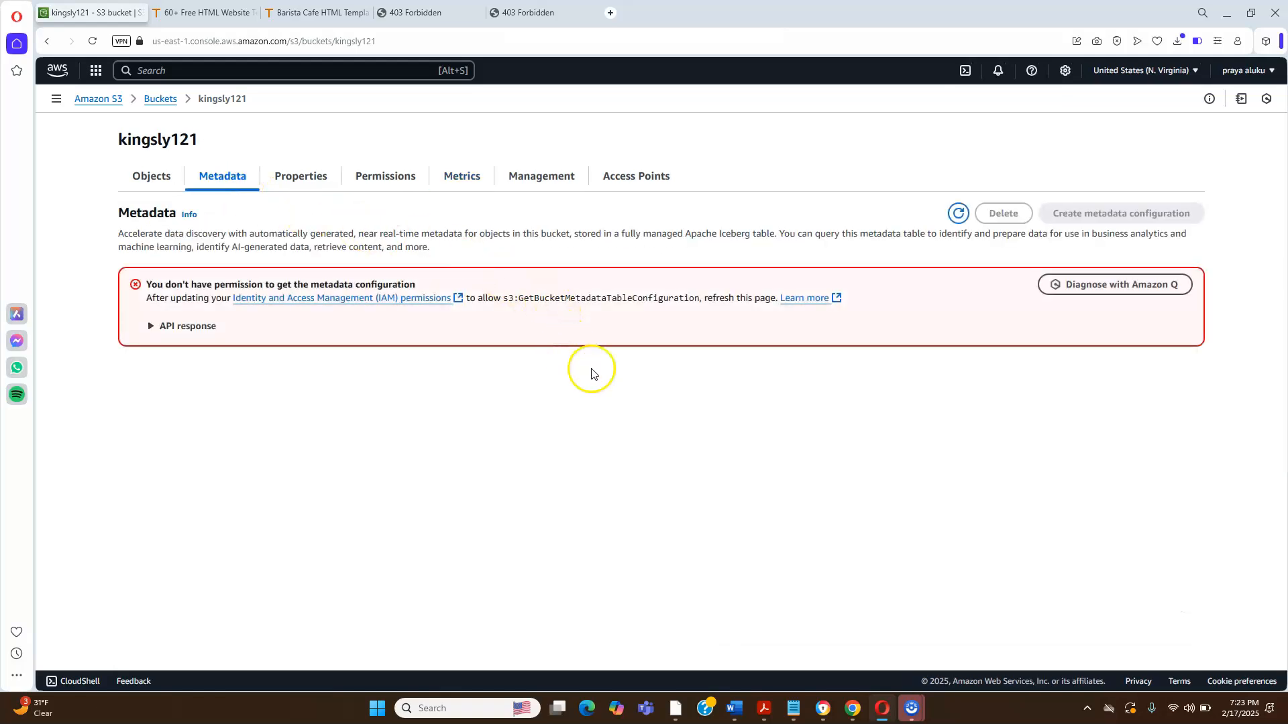
Select all objects in the kingsly121 bucket and make them public using ACL.
left_click(151, 176)
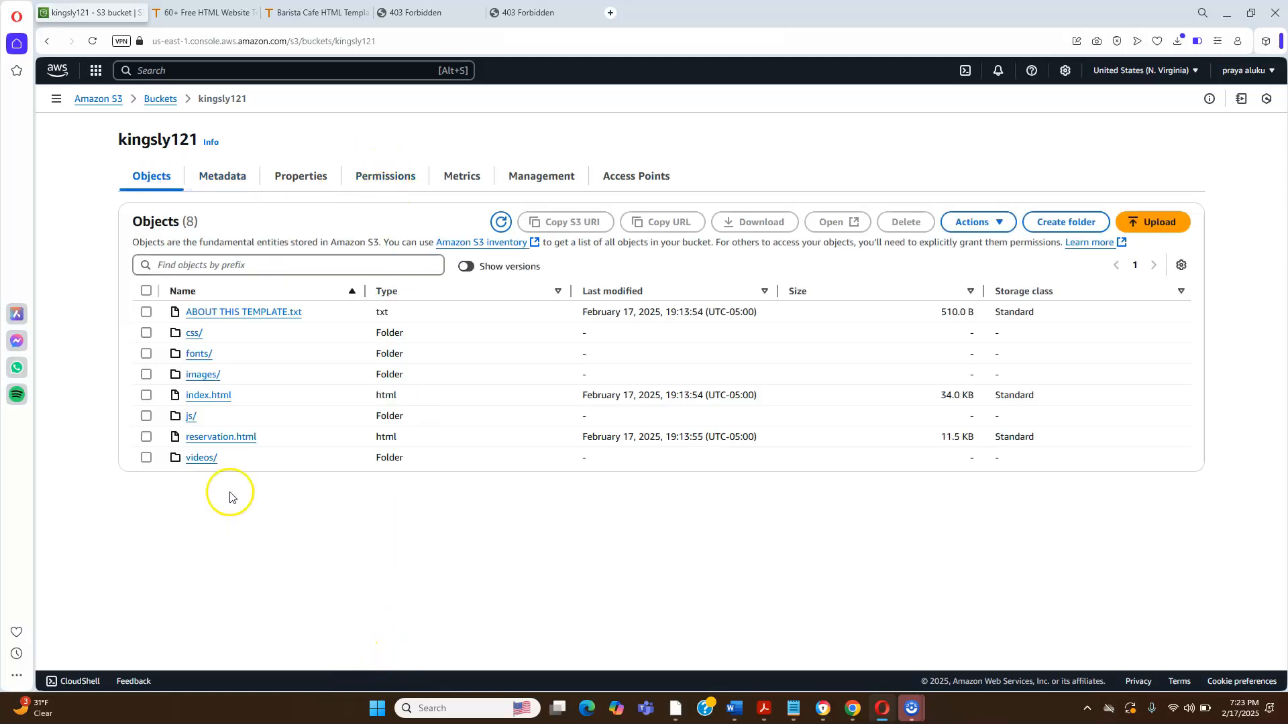
left_click(146, 292)
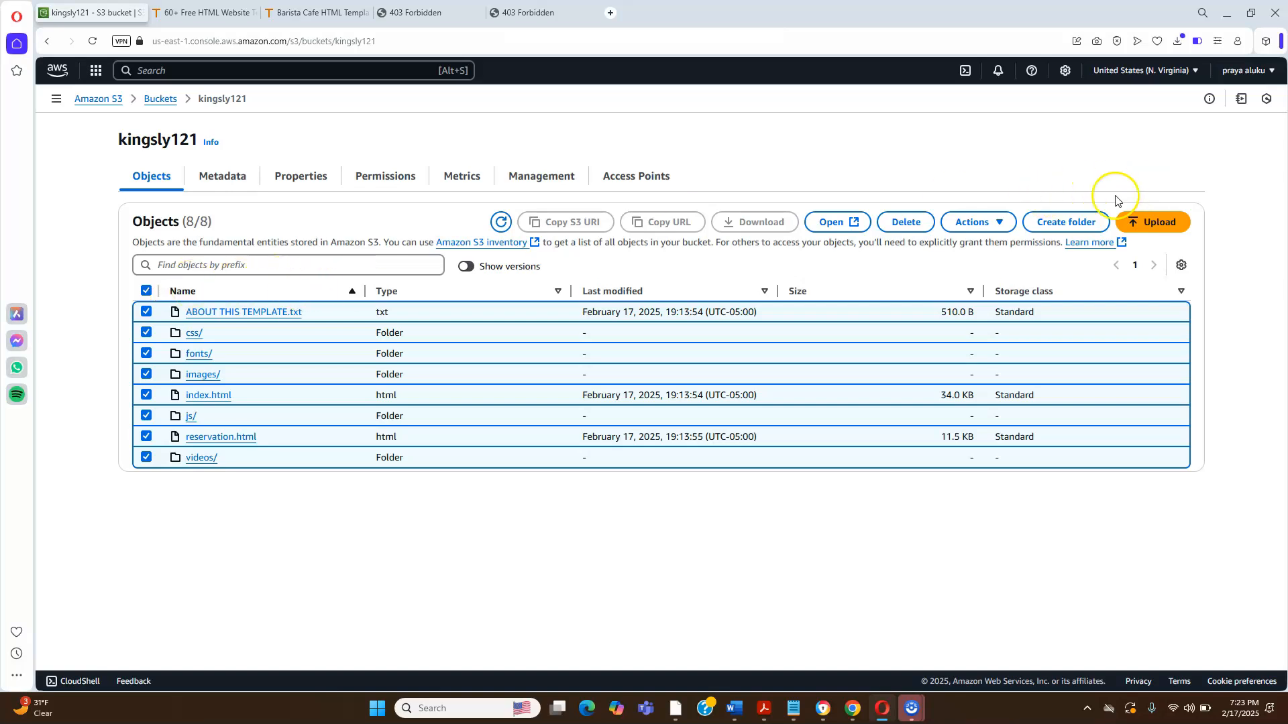
left_click(1000, 222)
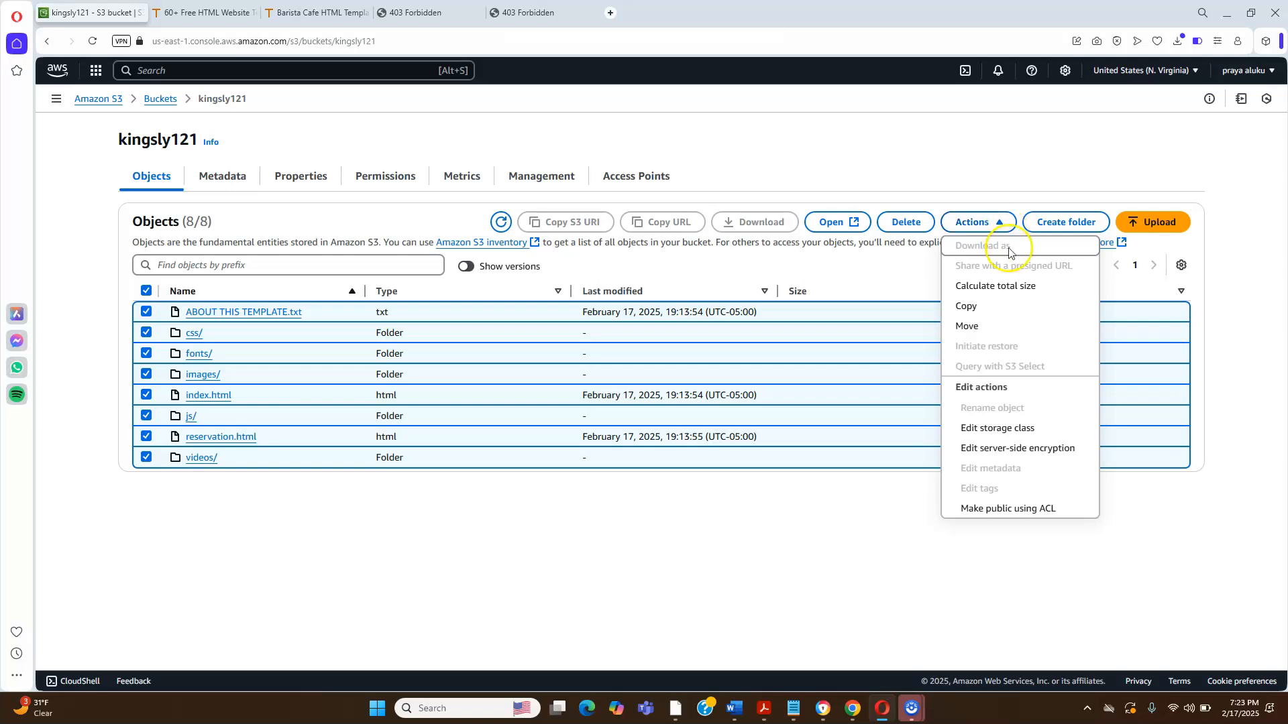
left_click(1038, 512)
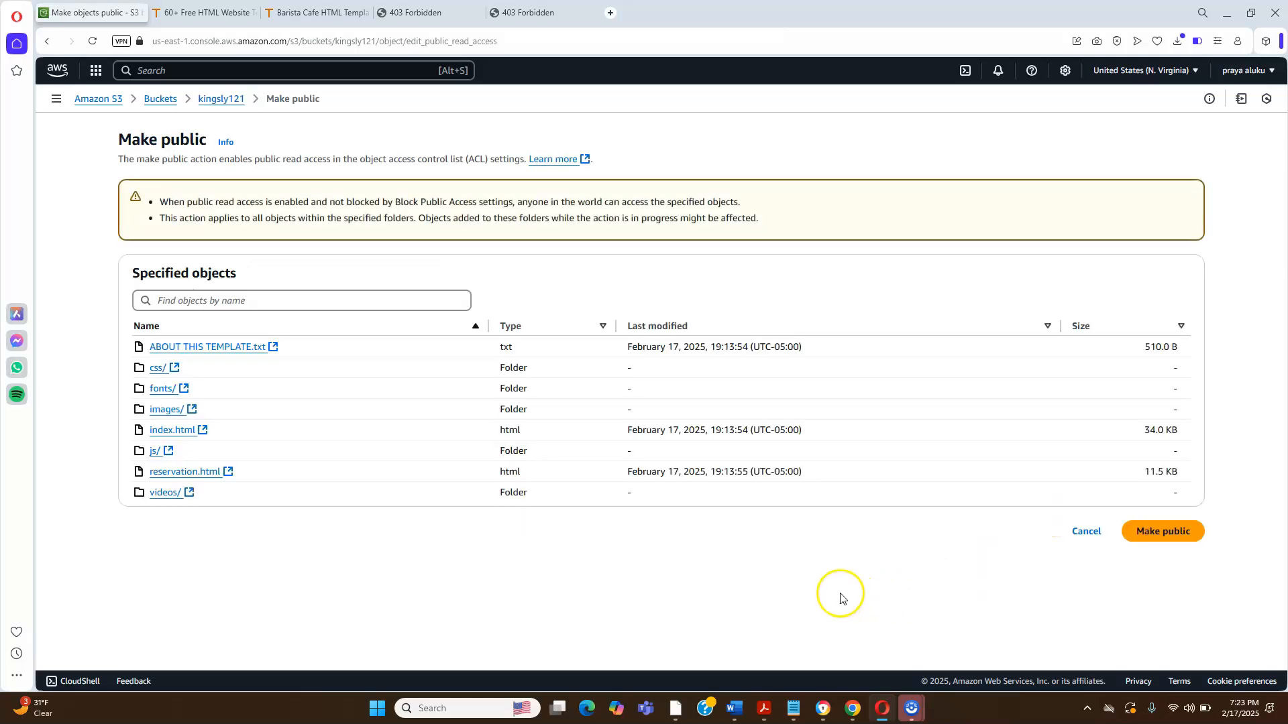
left_click(1153, 533)
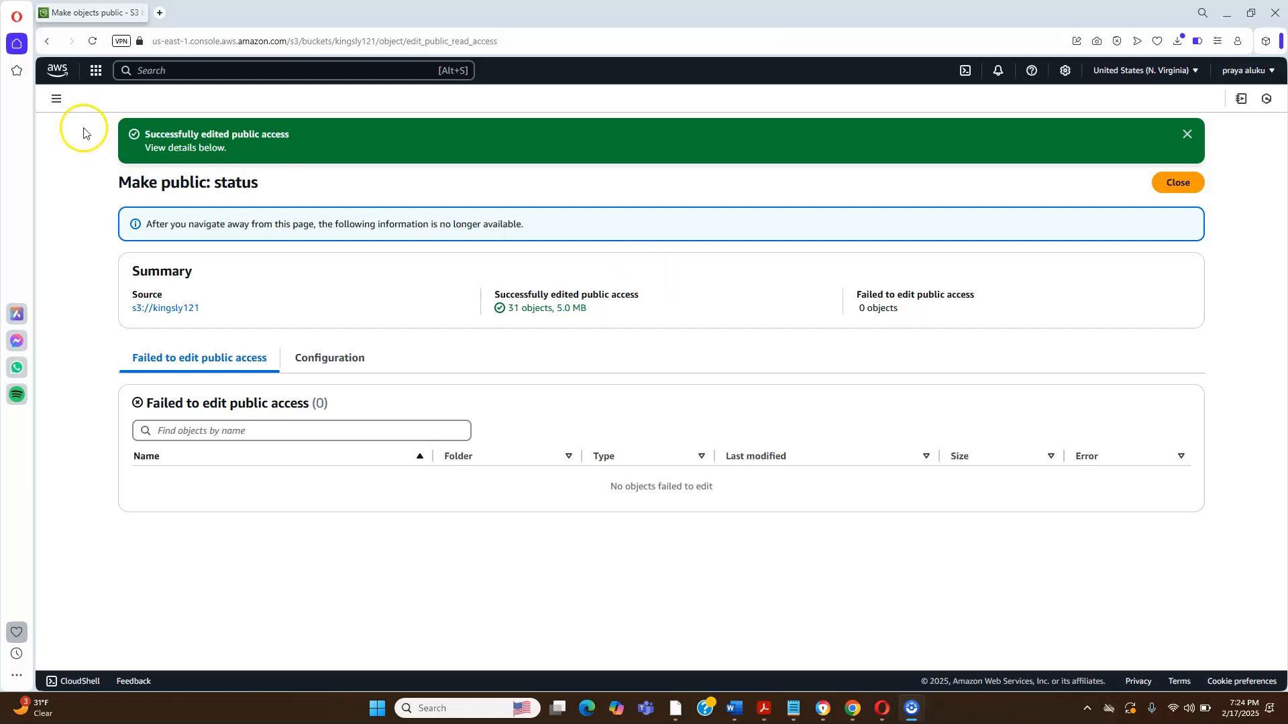
Search the AWS services for s3 and copy the bucket website endpoint from the kingsly121 bucket's static website hosting properties.
left_click(208, 70)
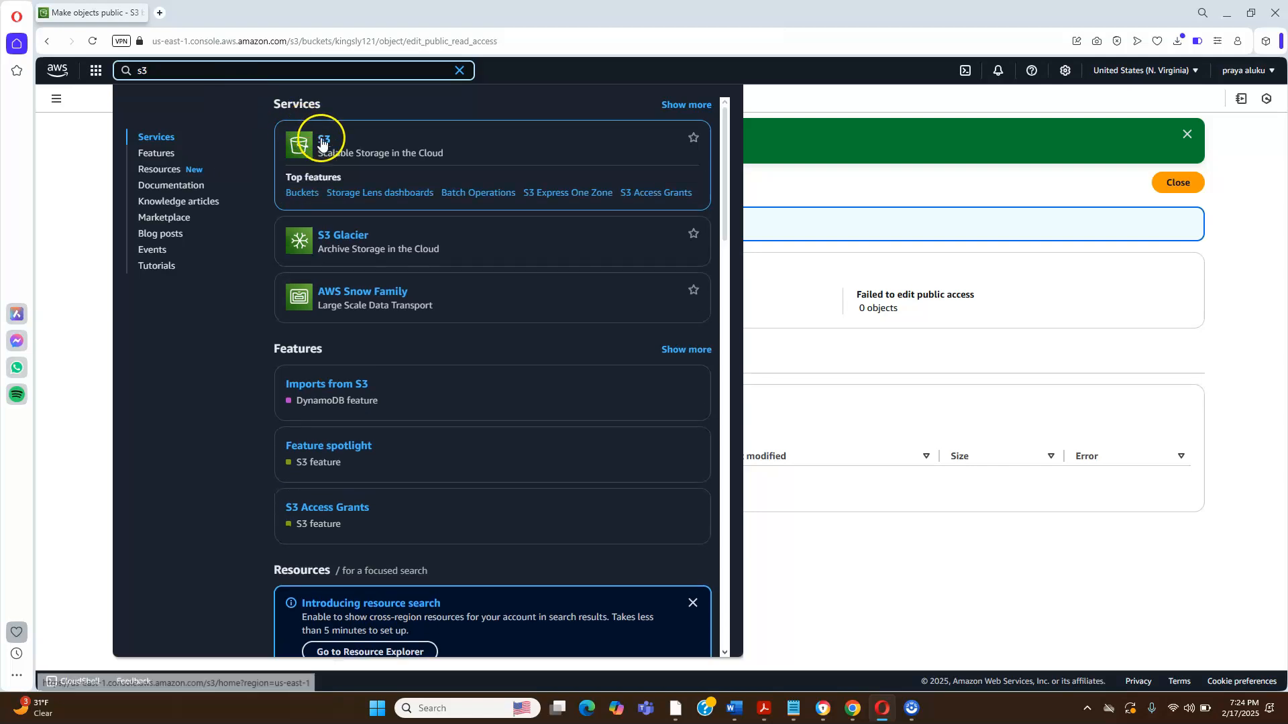
left_click(322, 143)
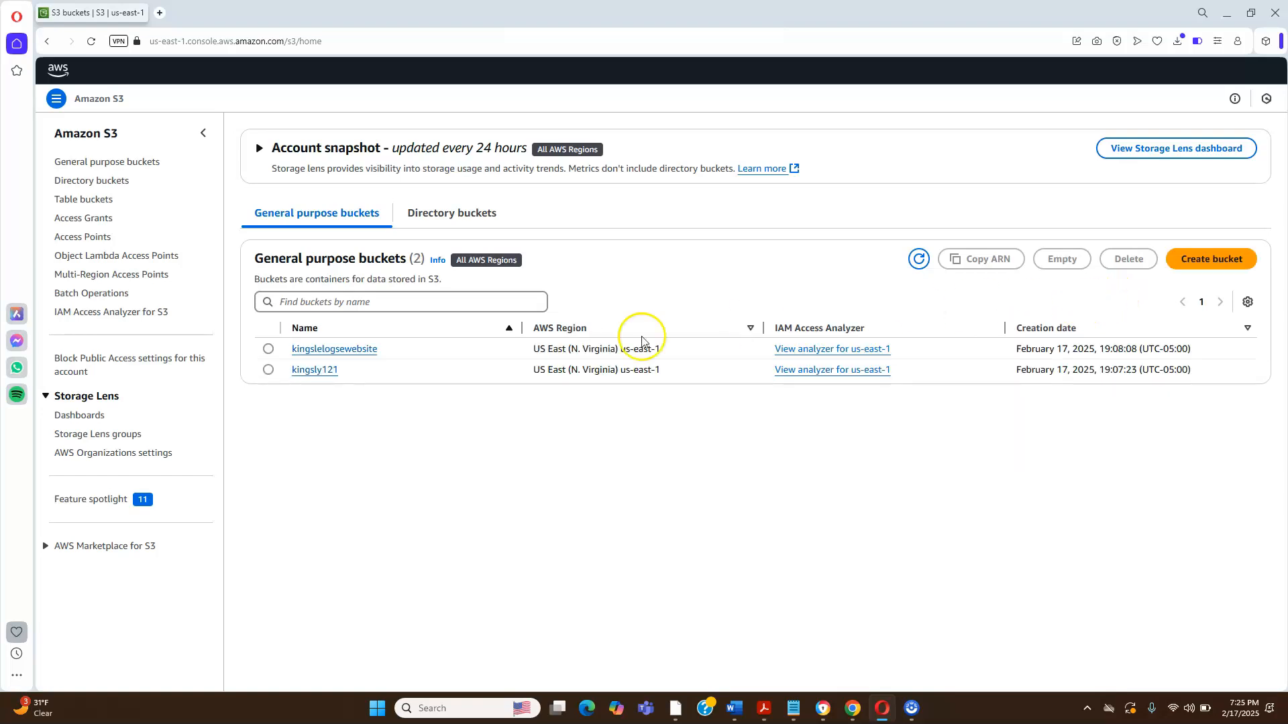
left_click(306, 374)
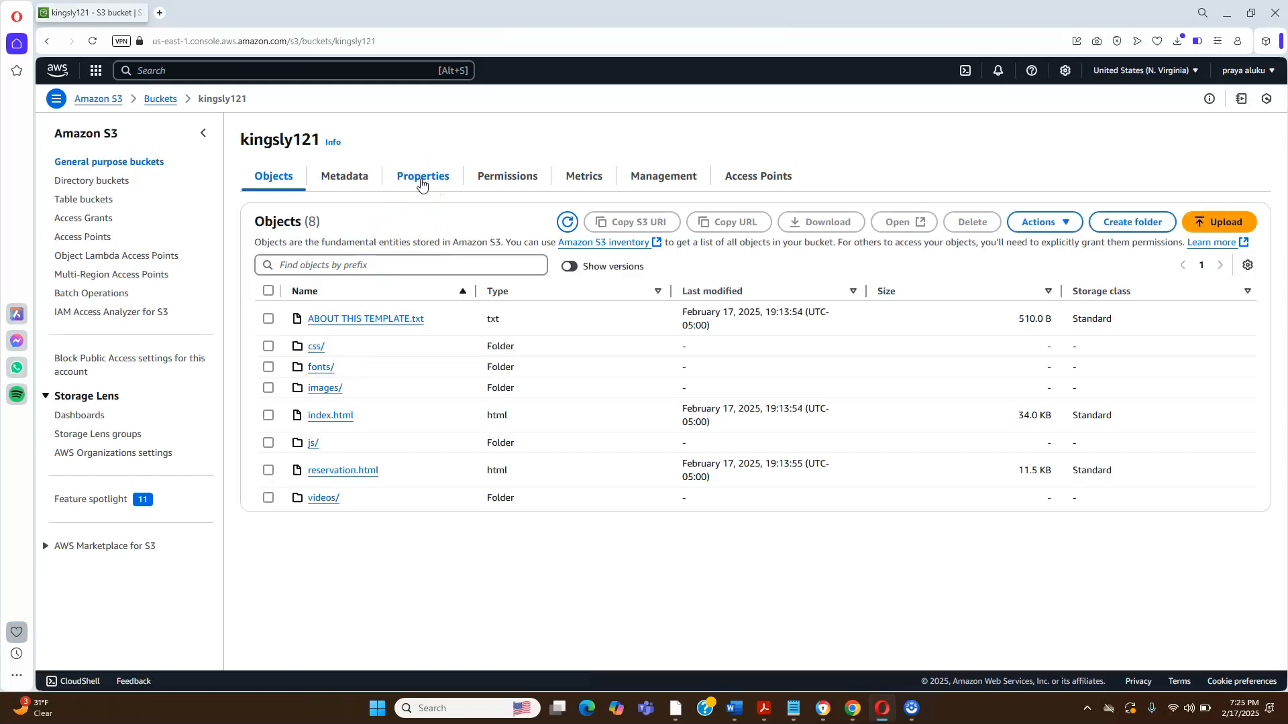
left_click(422, 185)
left_click_drag(1283, 228, 1283, 674)
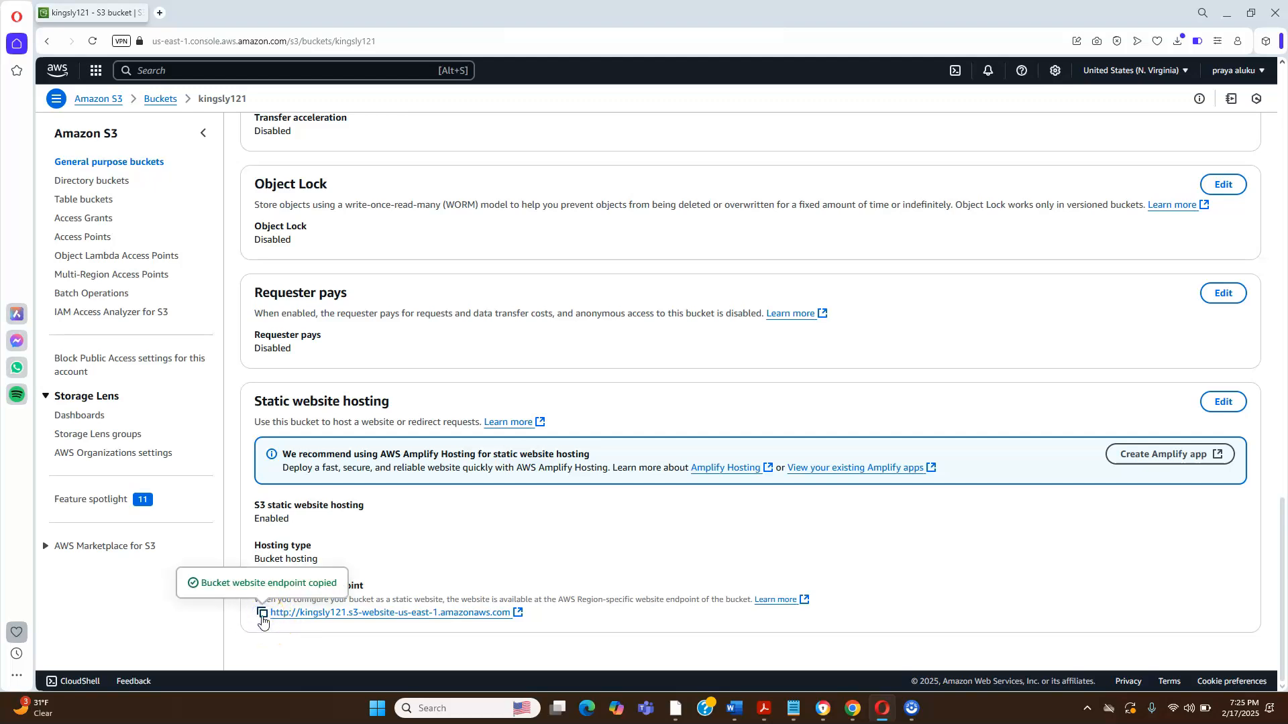
left_click(159, 12)
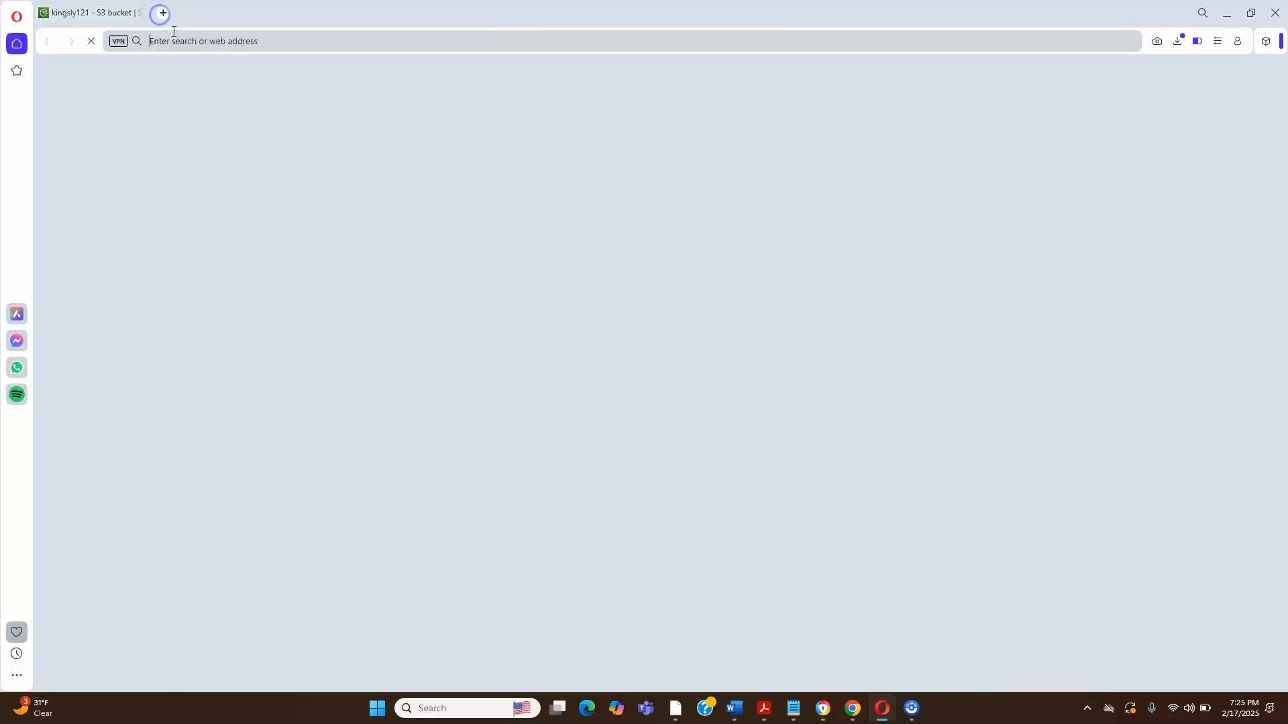
right_click(179, 41)
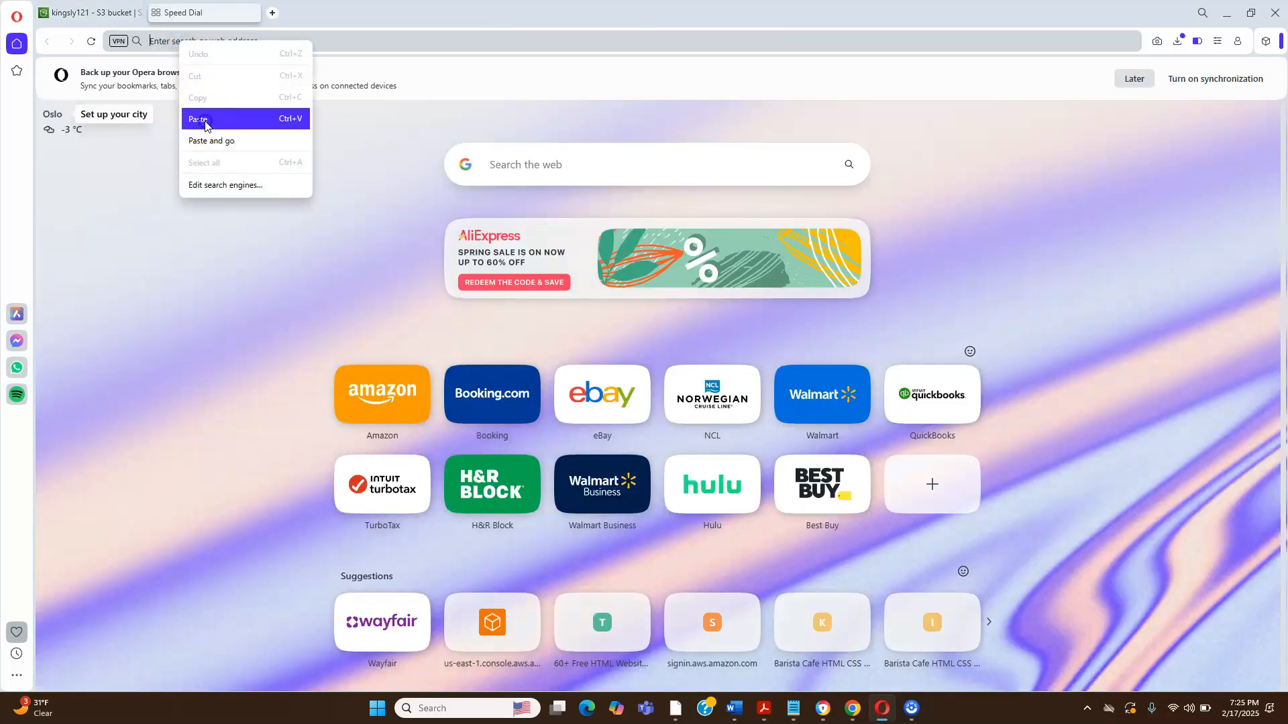
left_click(206, 125)
left_click(259, 434)
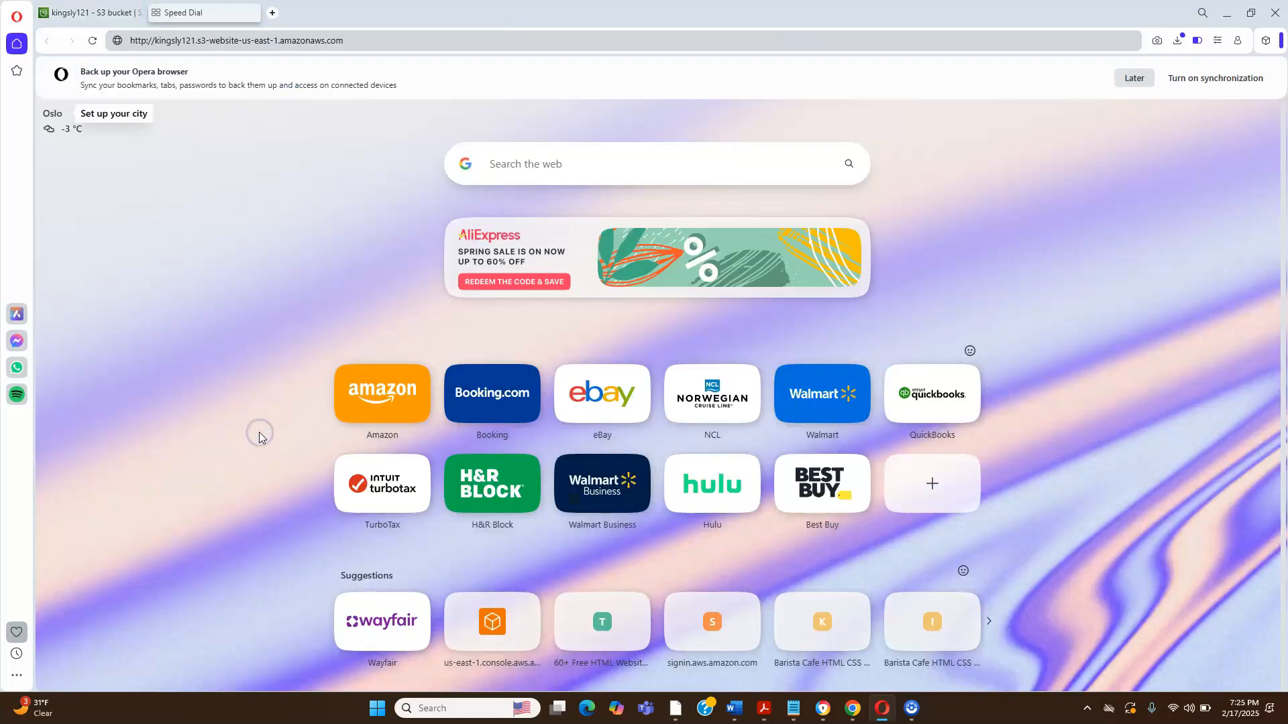
key("Return")
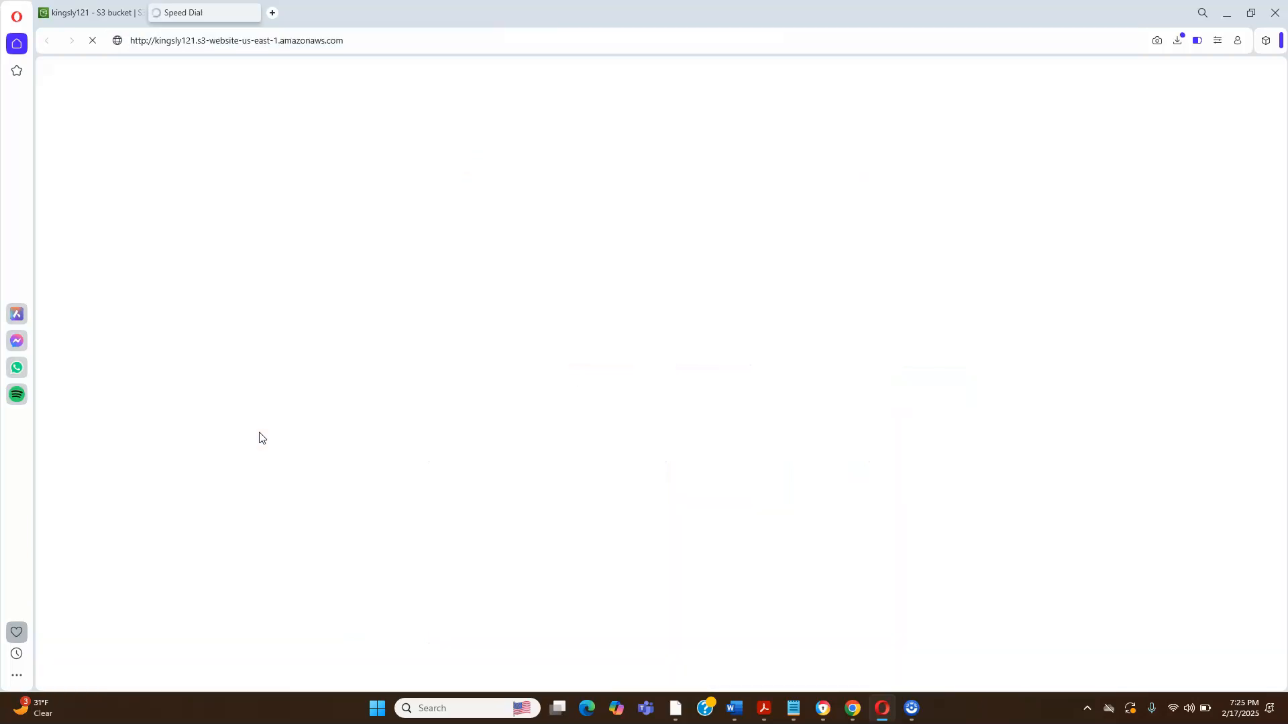